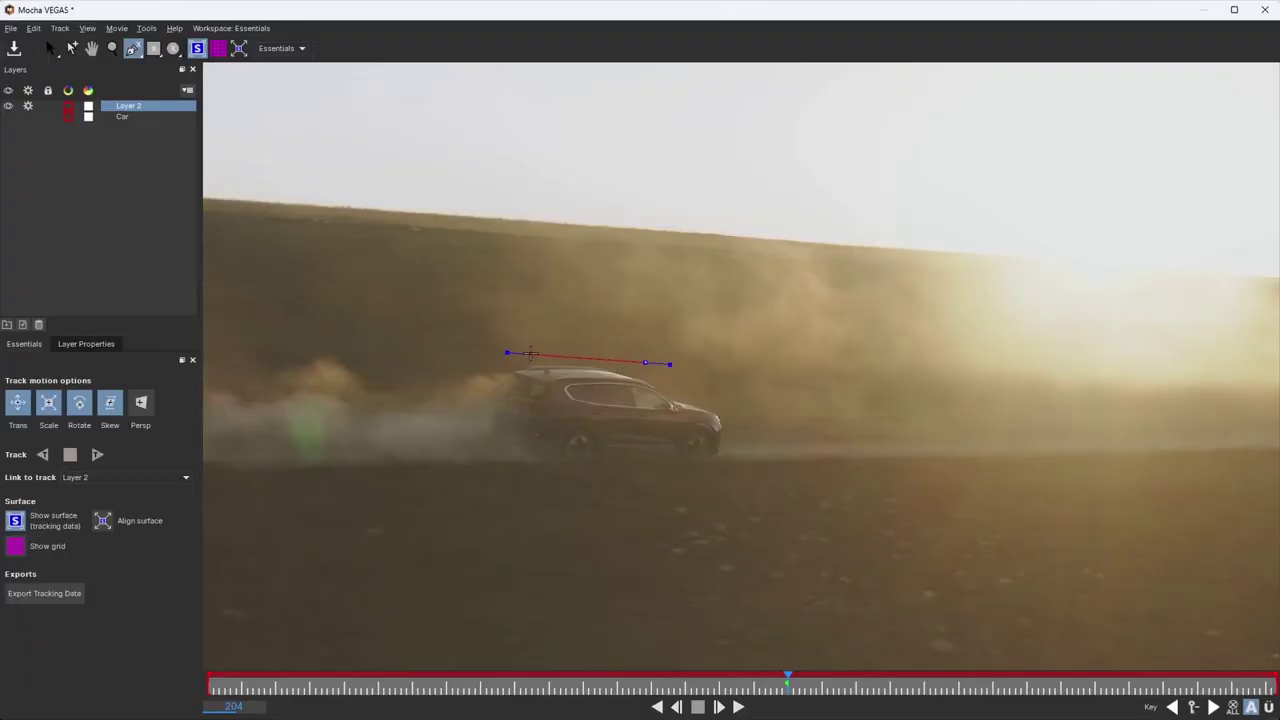
# Track the car layer forward, fit Layer 1's surface corner to the panel, then track Layer 1 forward.
pyautogui.click(97, 454)
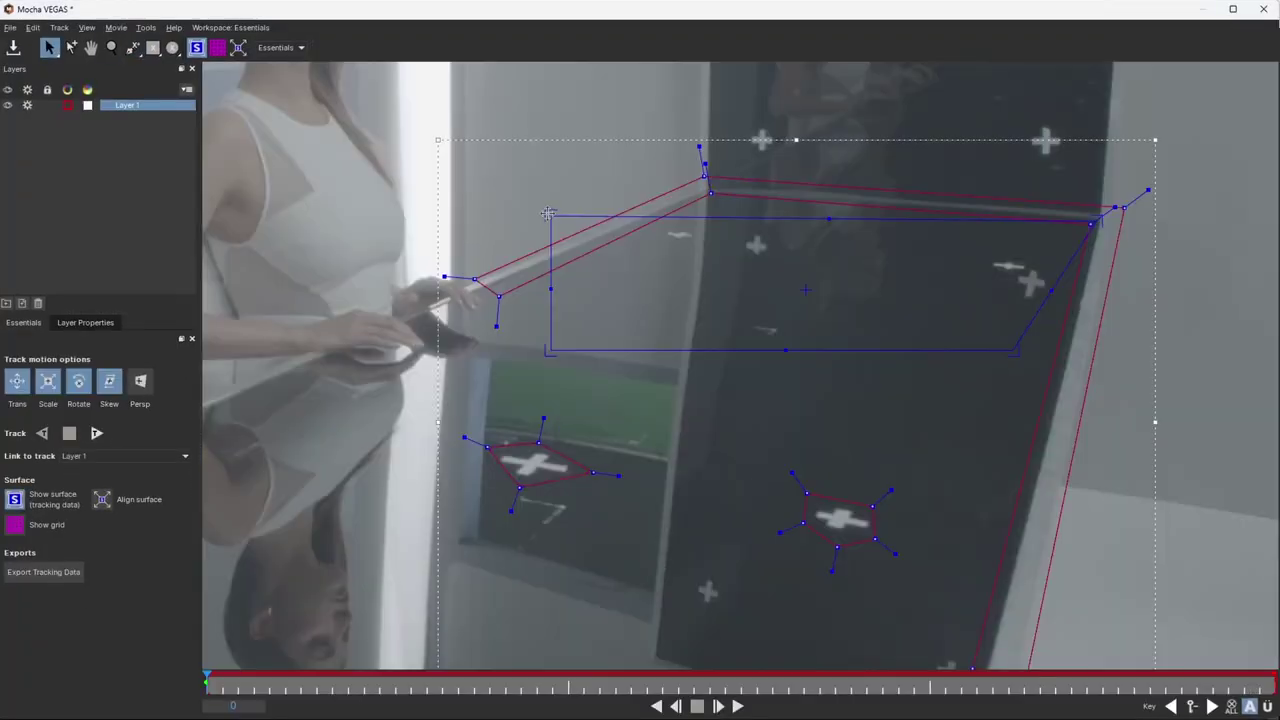
pyautogui.moveTo(548, 213); pyautogui.dragTo(707, 191)
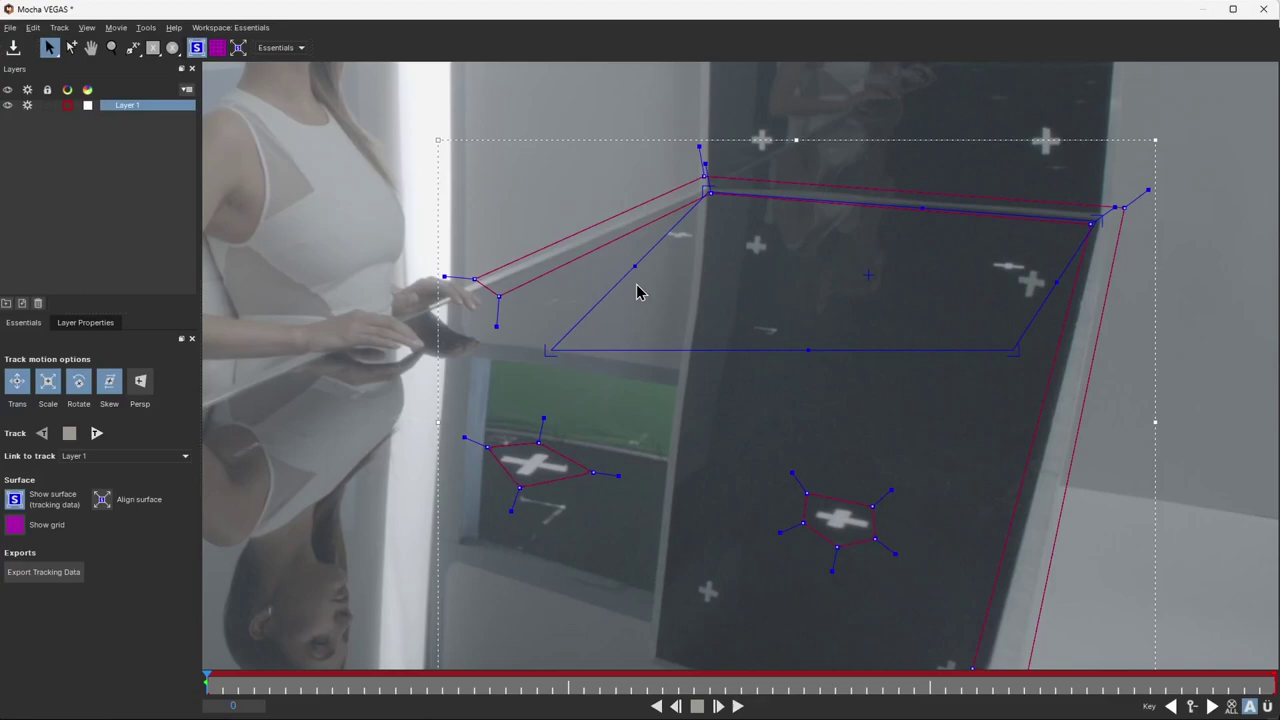
pyautogui.click(96, 433)
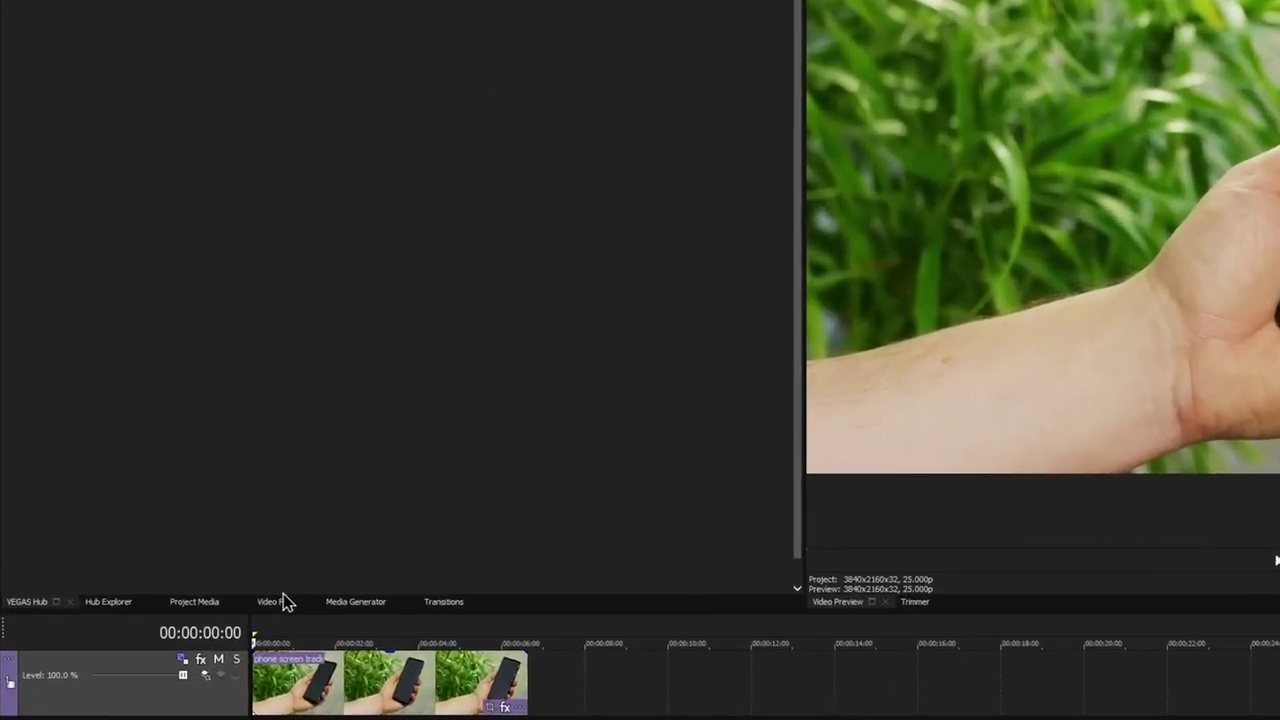
# Find Mocha Vegas in Video FX, apply it to the phone clip, and launch the Mocha UI.
pyautogui.click(276, 602)
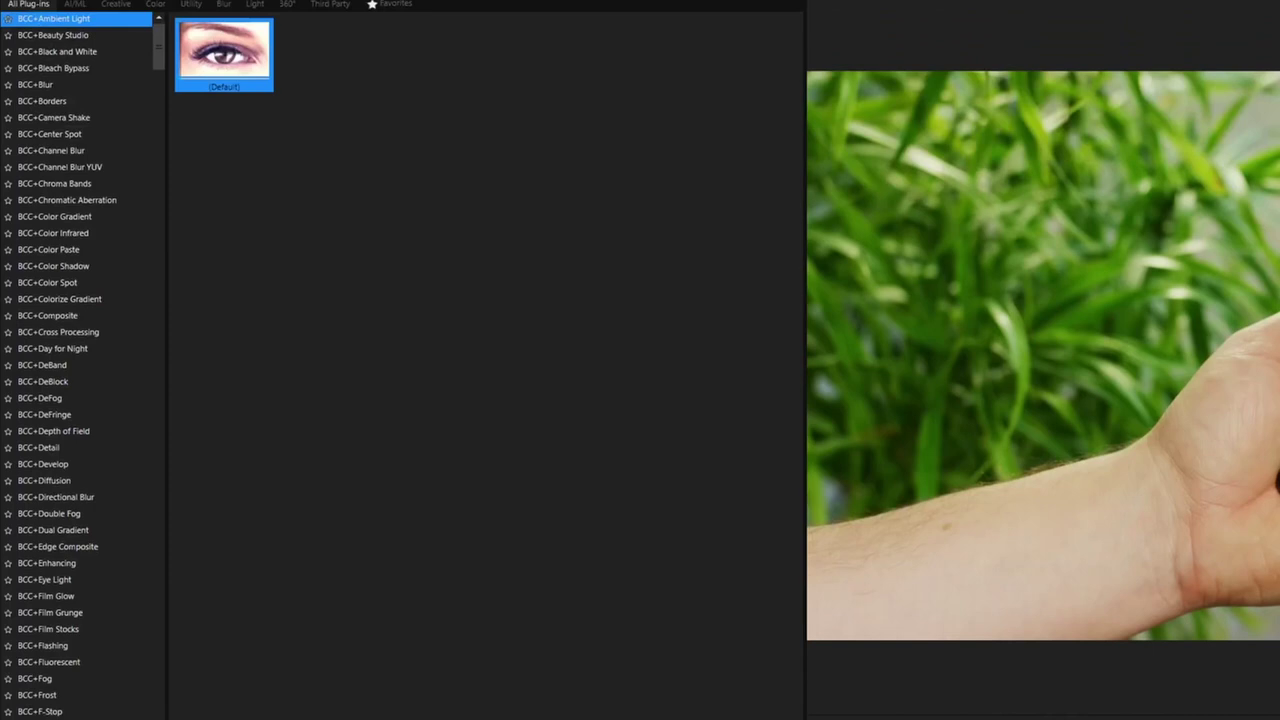
pyautogui.write('Mocha')
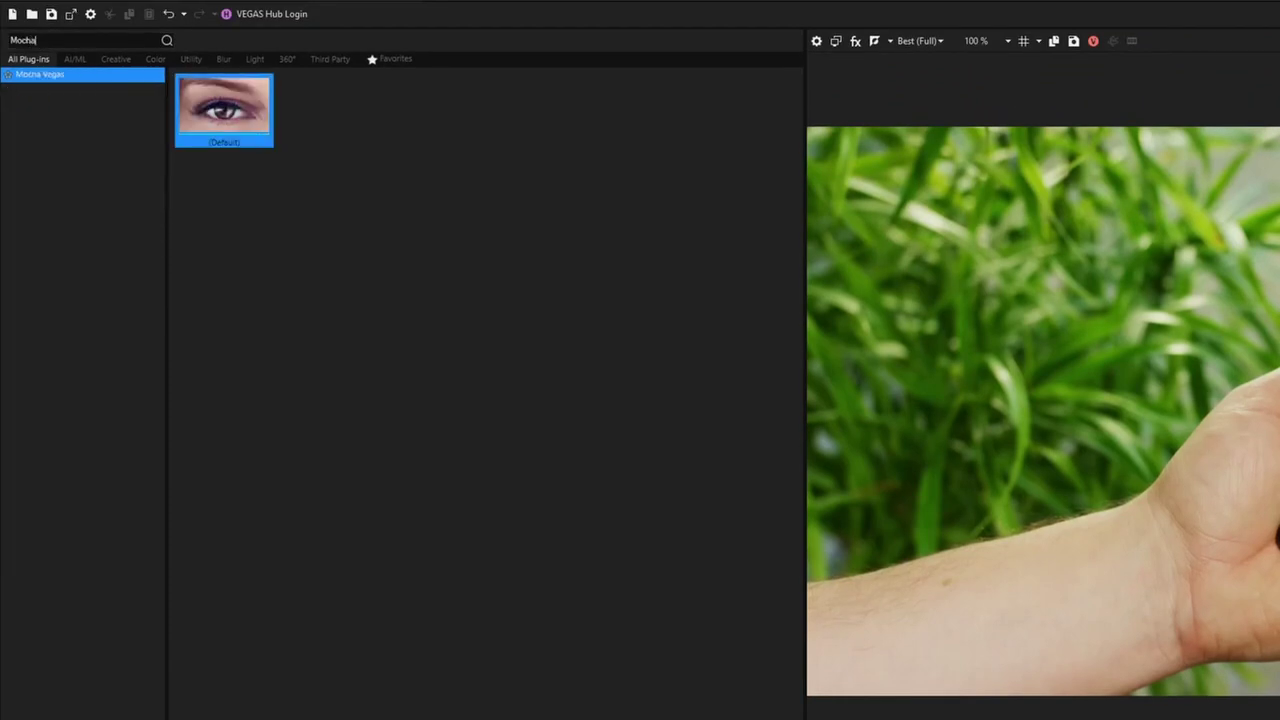
pyautogui.moveTo(224, 117); pyautogui.dragTo(240, 636)
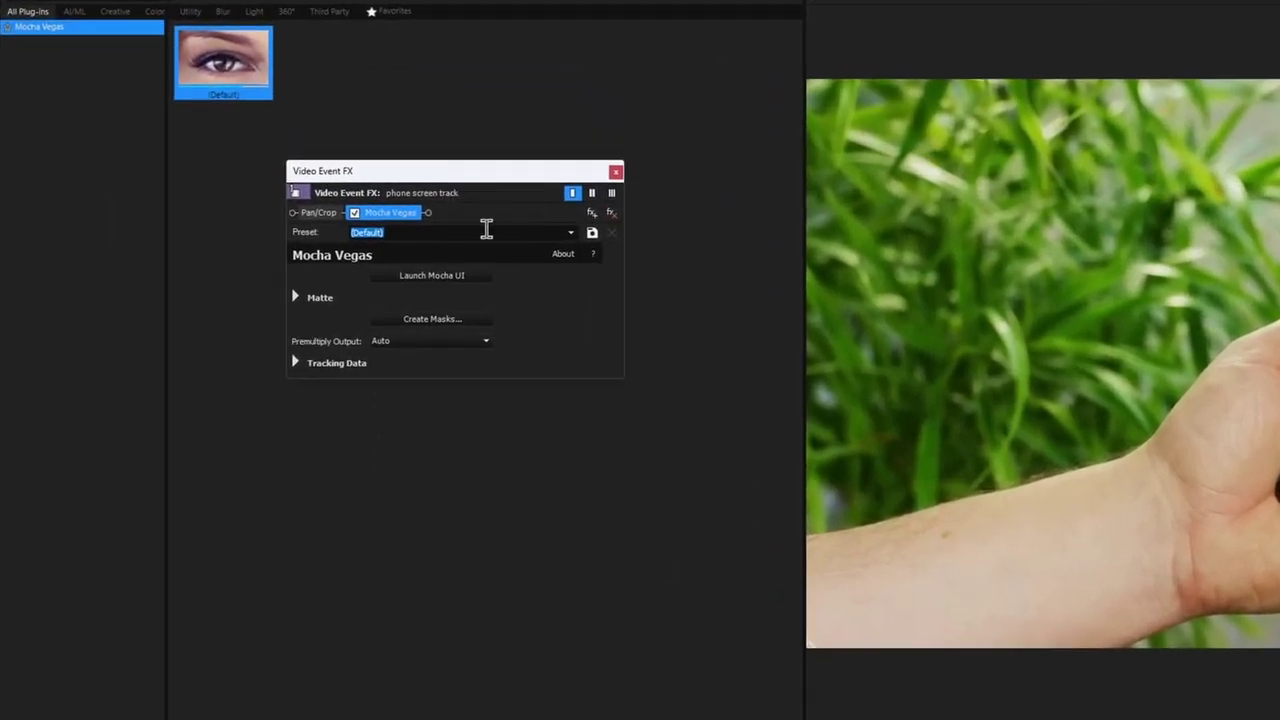
pyautogui.click(459, 289)
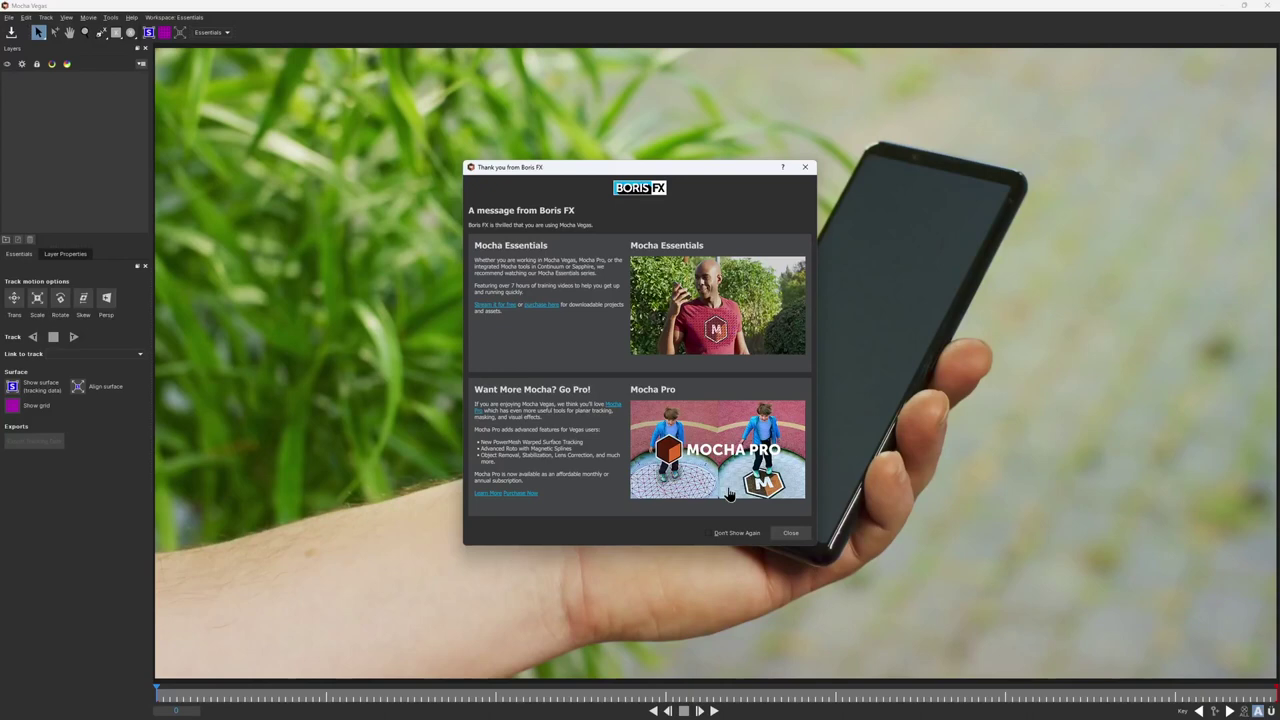
# Dismiss the Boris FX thank-you message and the Welcome to Mocha Vegas screen.
pyautogui.click(790, 533)
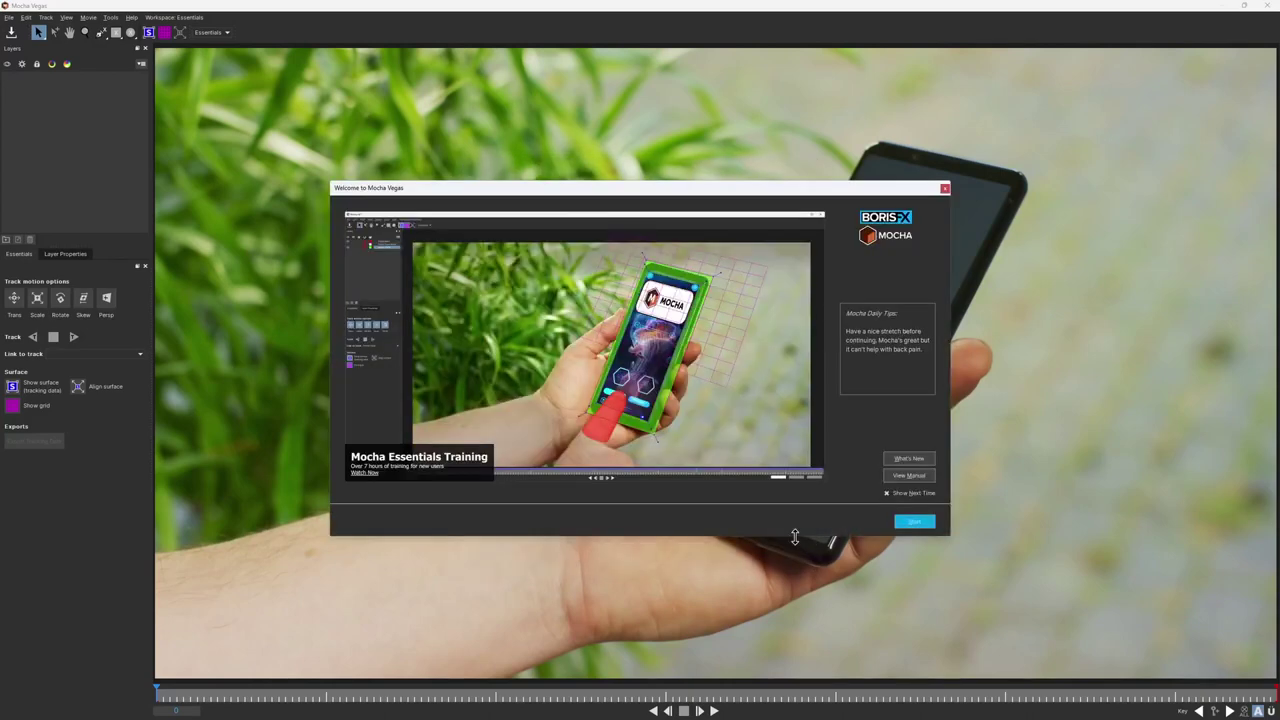
pyautogui.click(913, 523)
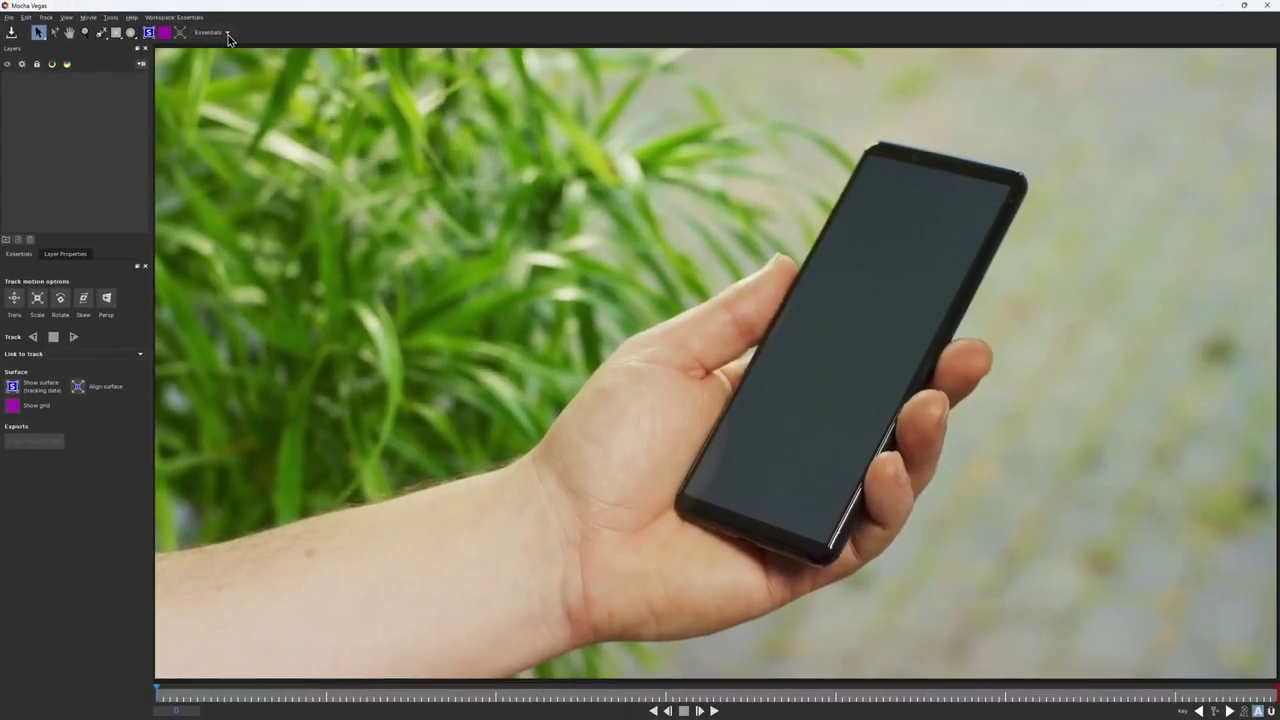
pyautogui.click(342, 36)
pyautogui.click(223, 50)
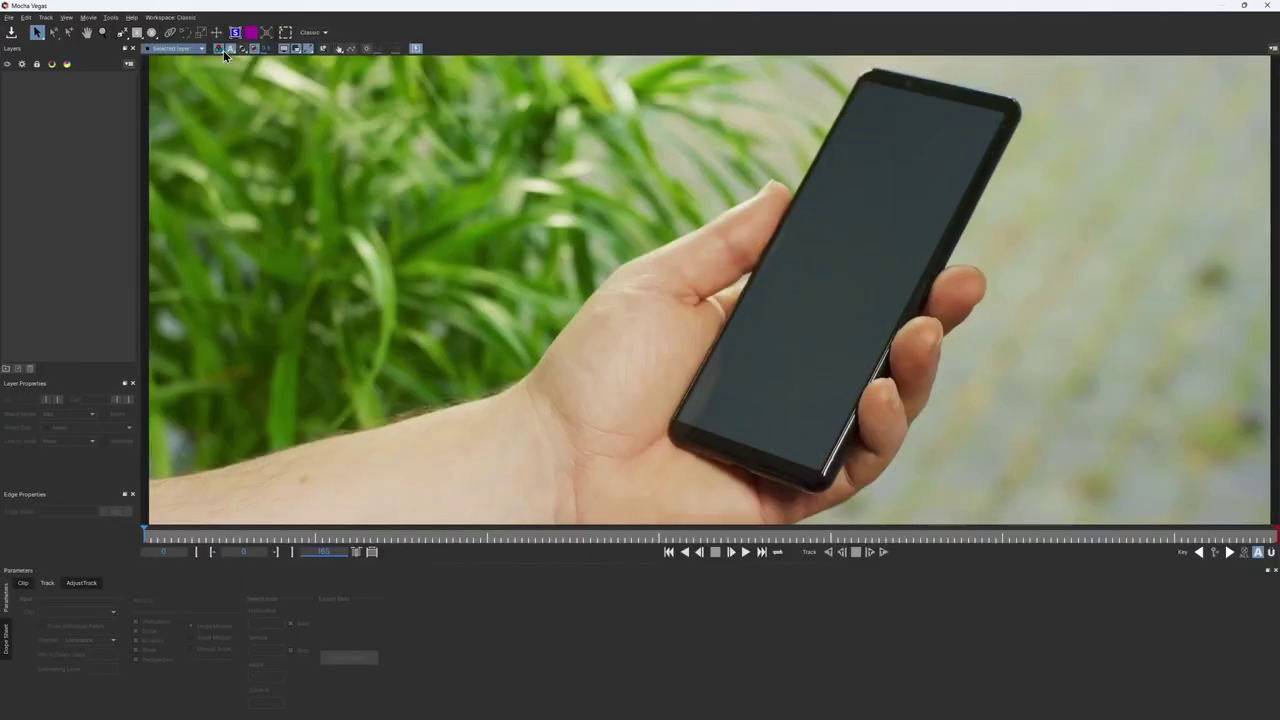
pyautogui.click(313, 33)
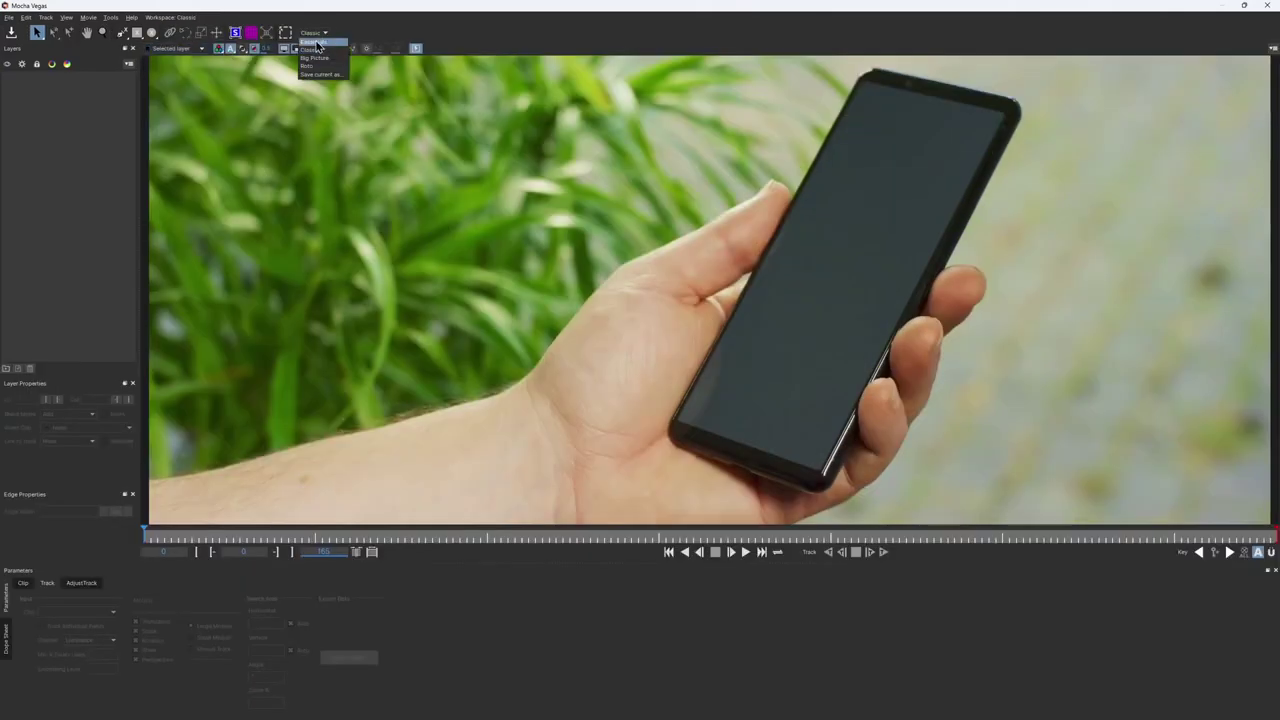
pyautogui.click(314, 42)
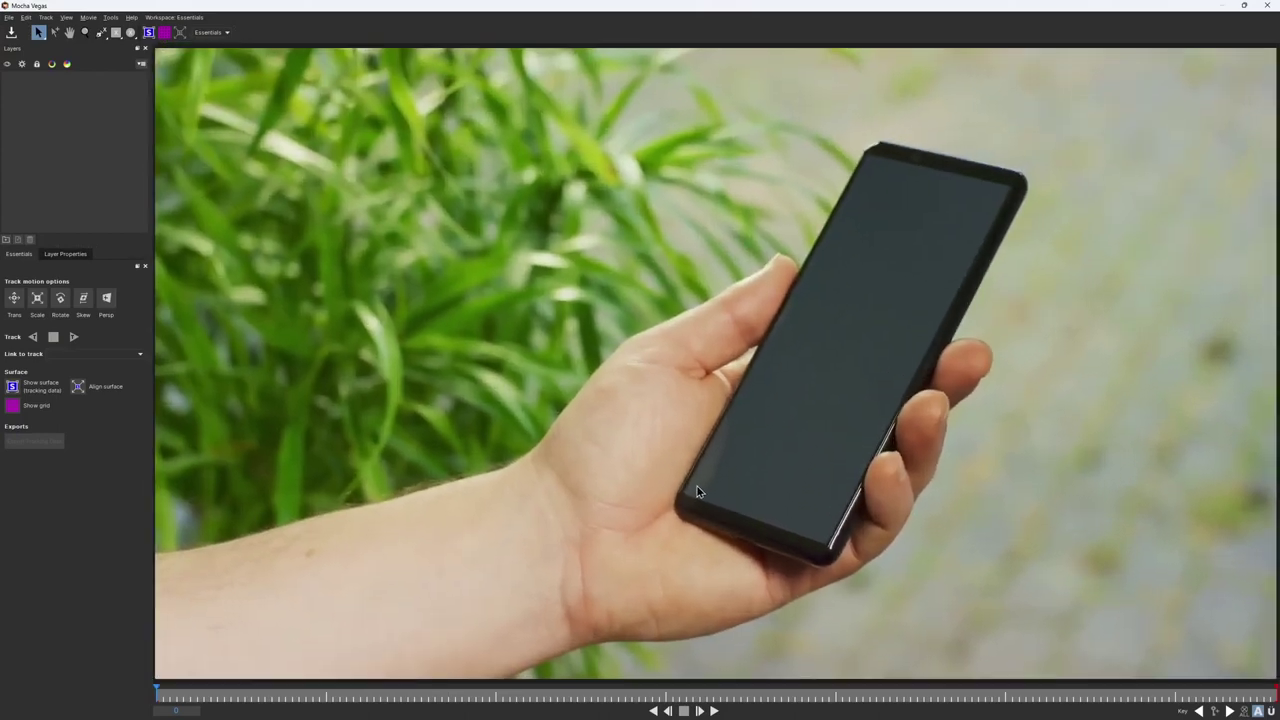
# Shift the view down slightly, play the clip to review the motion, and move to a later frame.
pyautogui.press('x')
pyautogui.moveTo(696, 488); pyautogui.dragTo(698, 515)
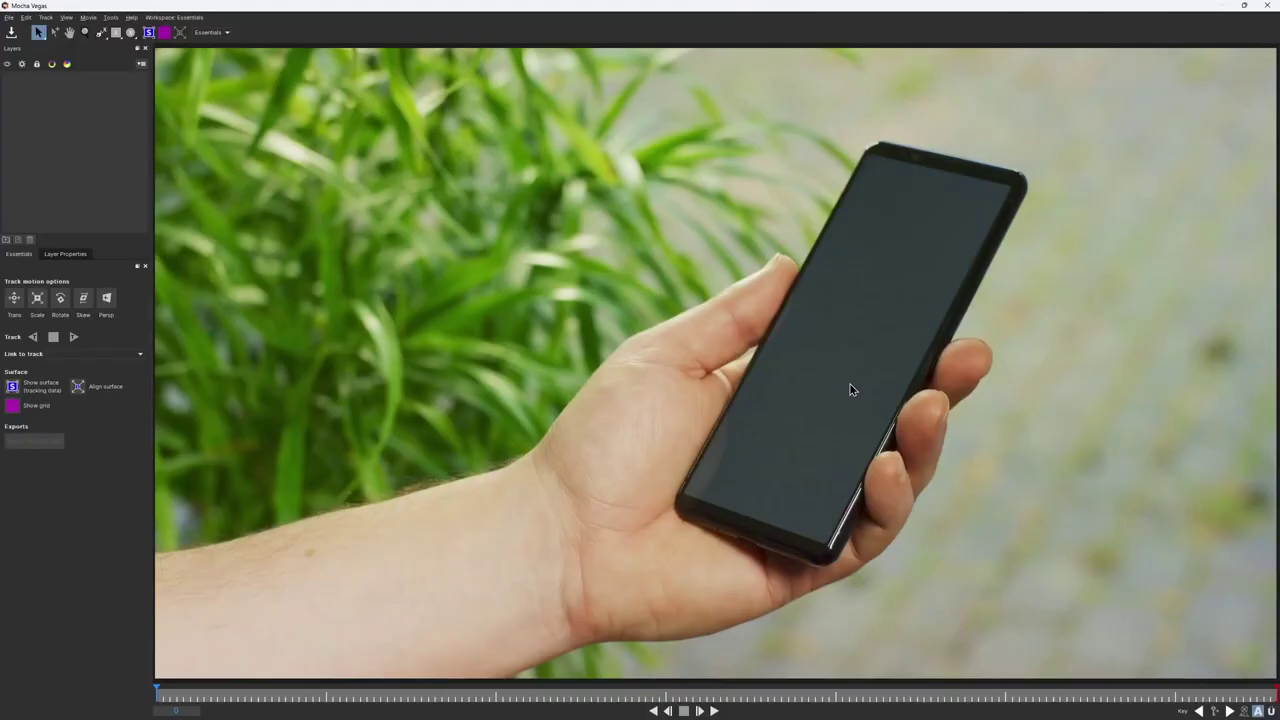
pyautogui.click(714, 711)
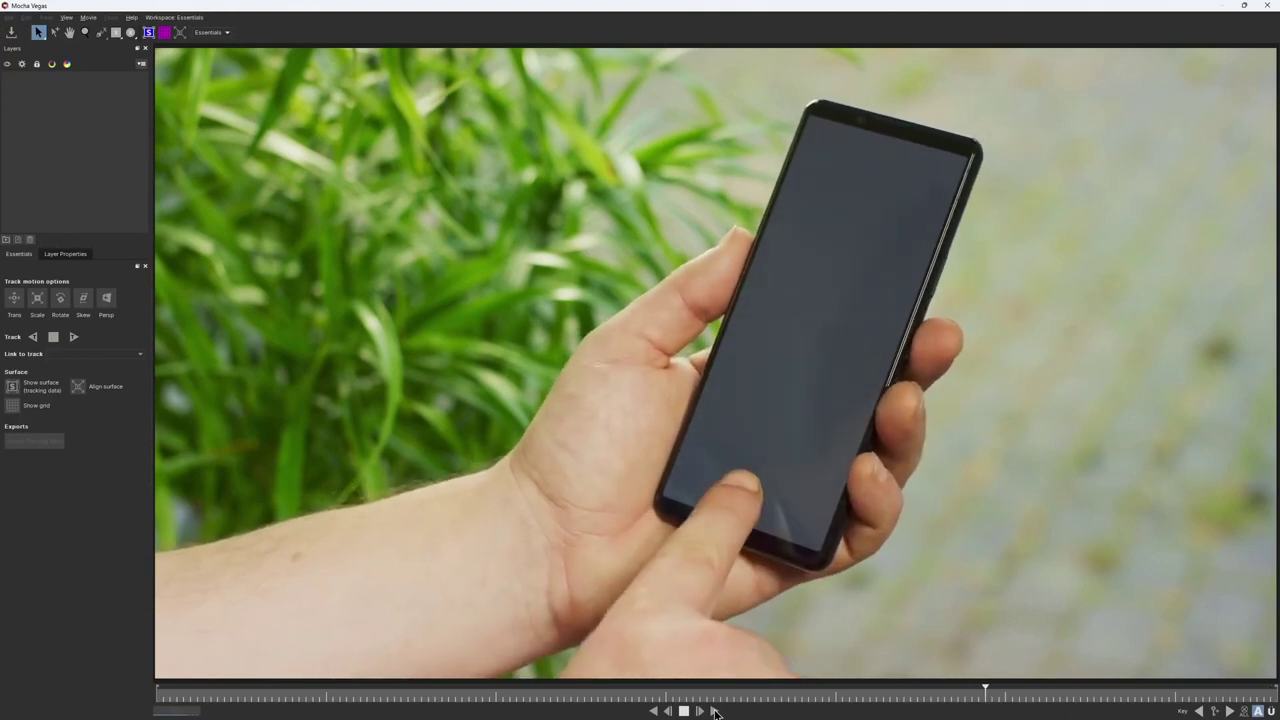
pyautogui.click(714, 711)
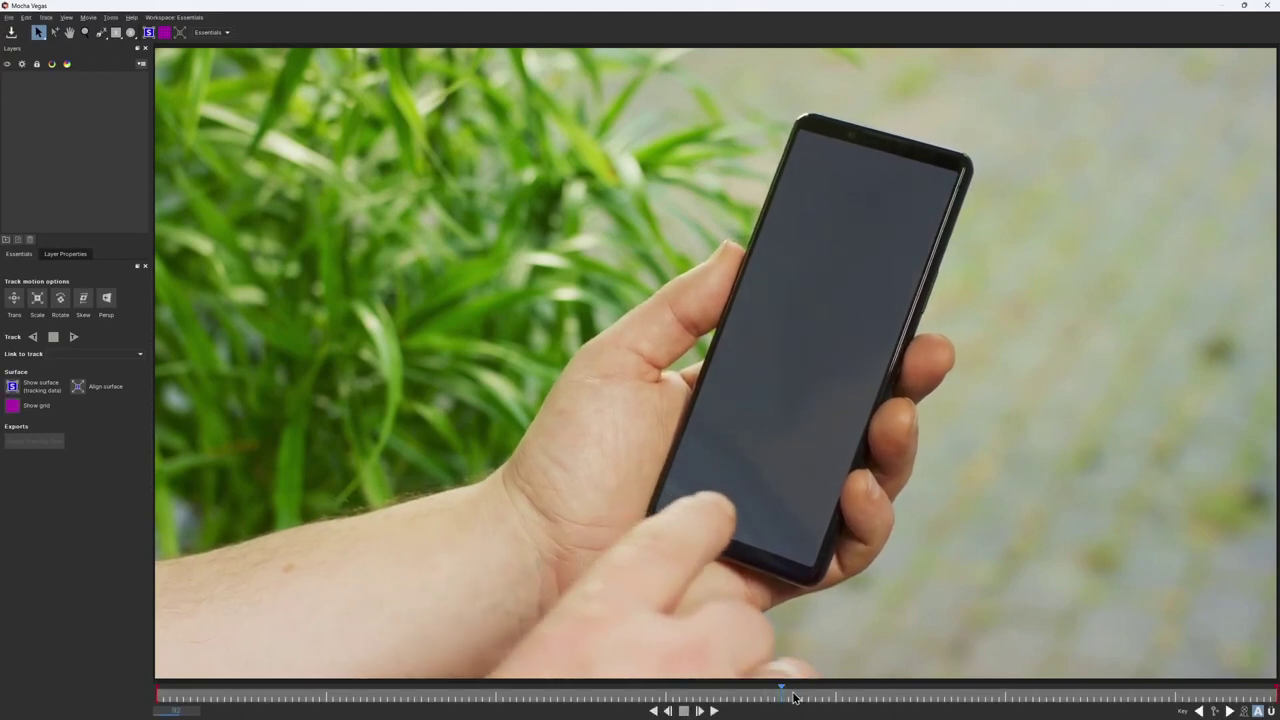
pyautogui.moveTo(795, 697); pyautogui.dragTo(1025, 697)
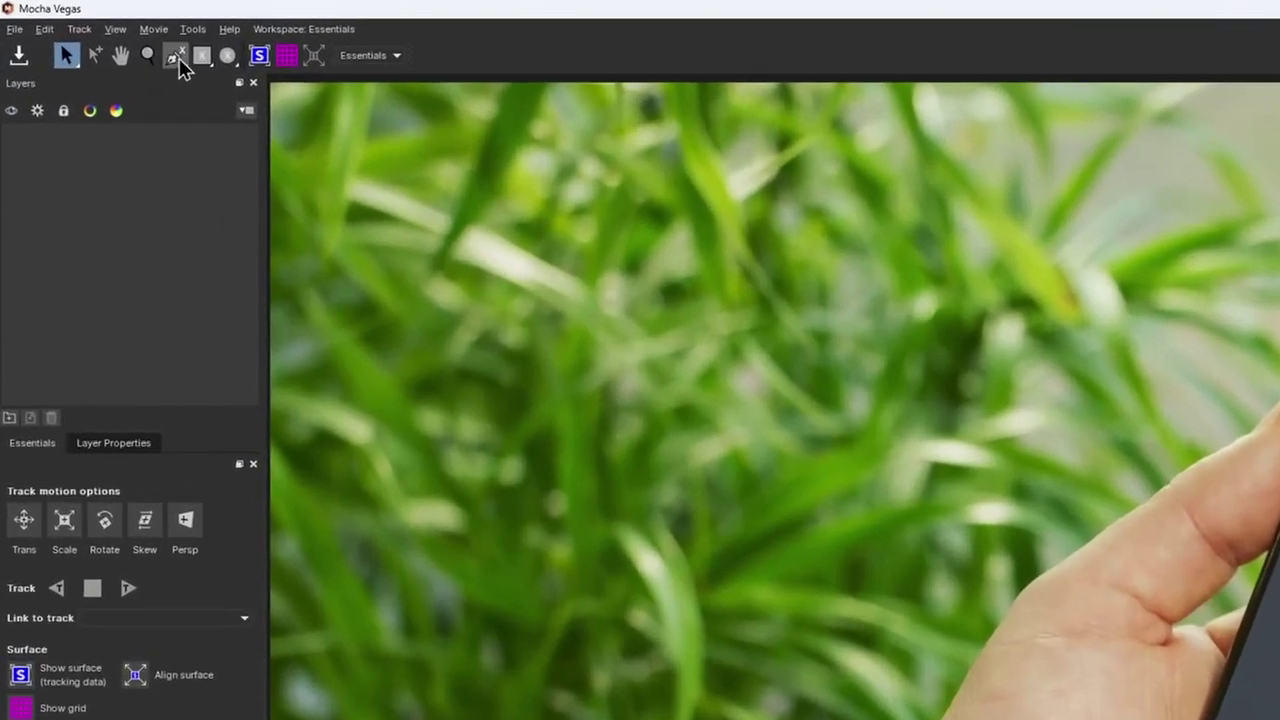
# Choose the standard X-spline variant from the spline tool flyout.
pyautogui.click(176, 56)
pyautogui.click(175, 57)
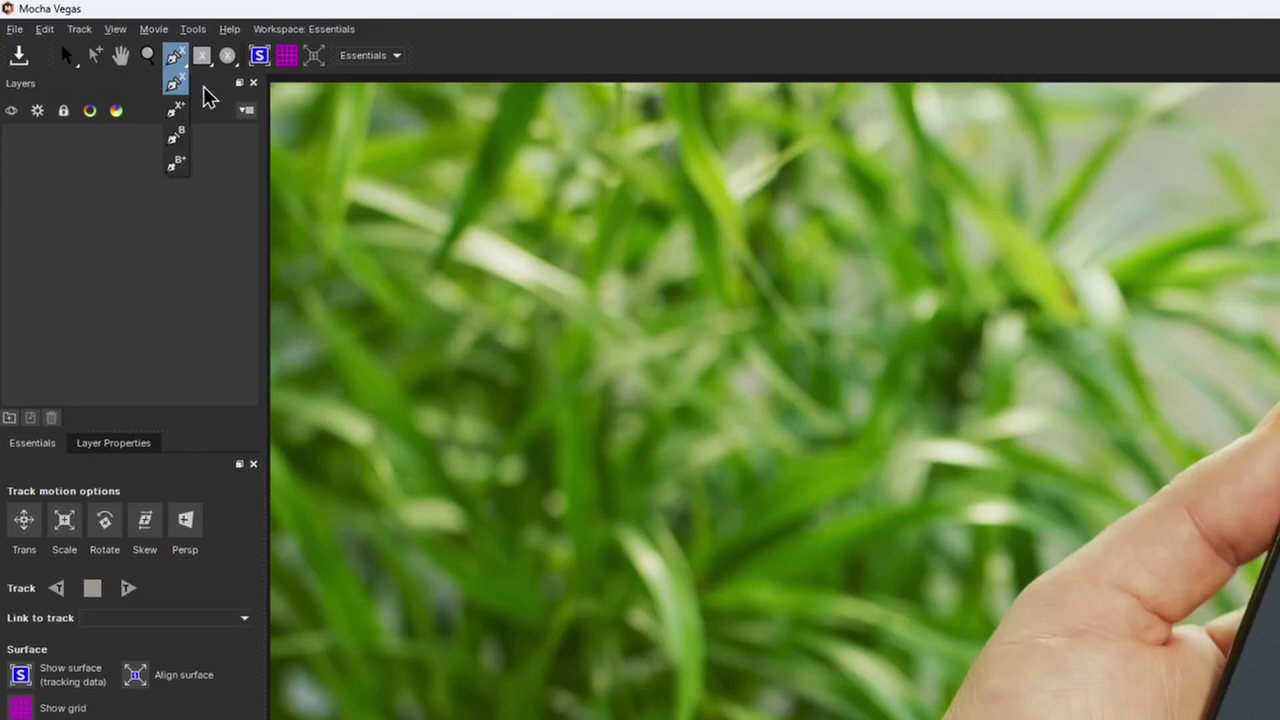
pyautogui.click(176, 90)
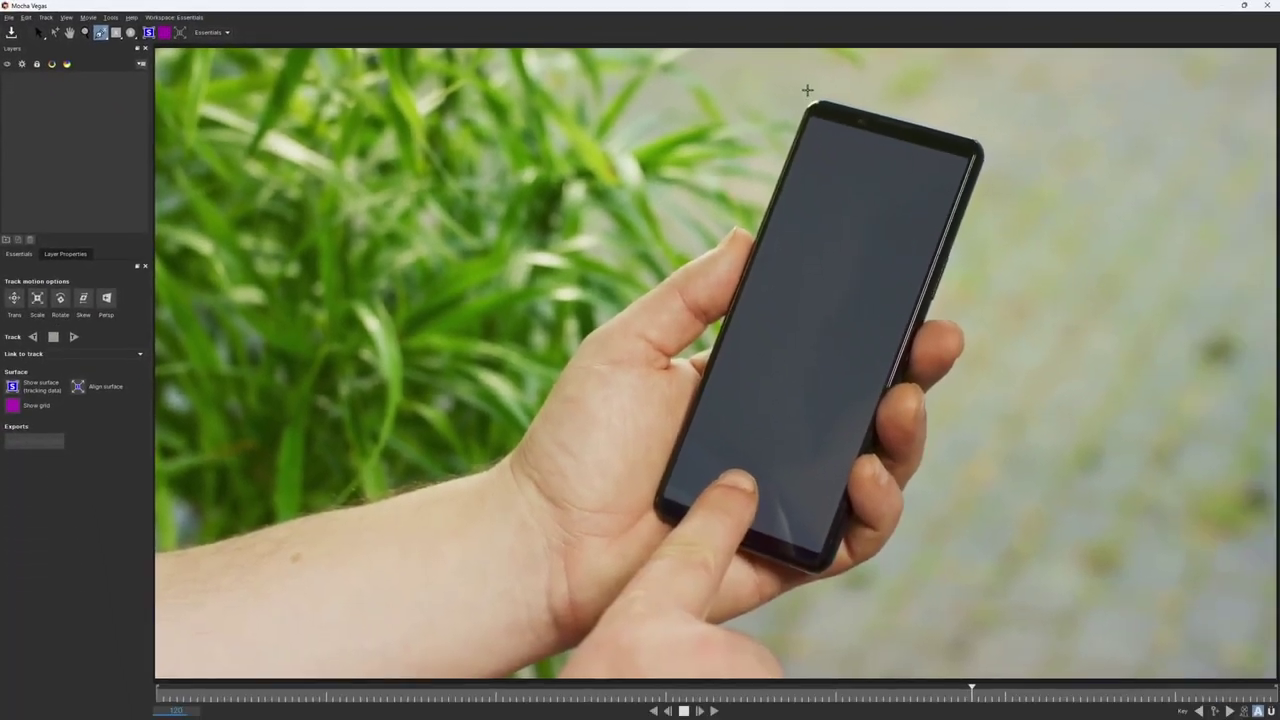
# Draw a closed four-point X-spline around the phone's corners.
pyautogui.click(812, 75)
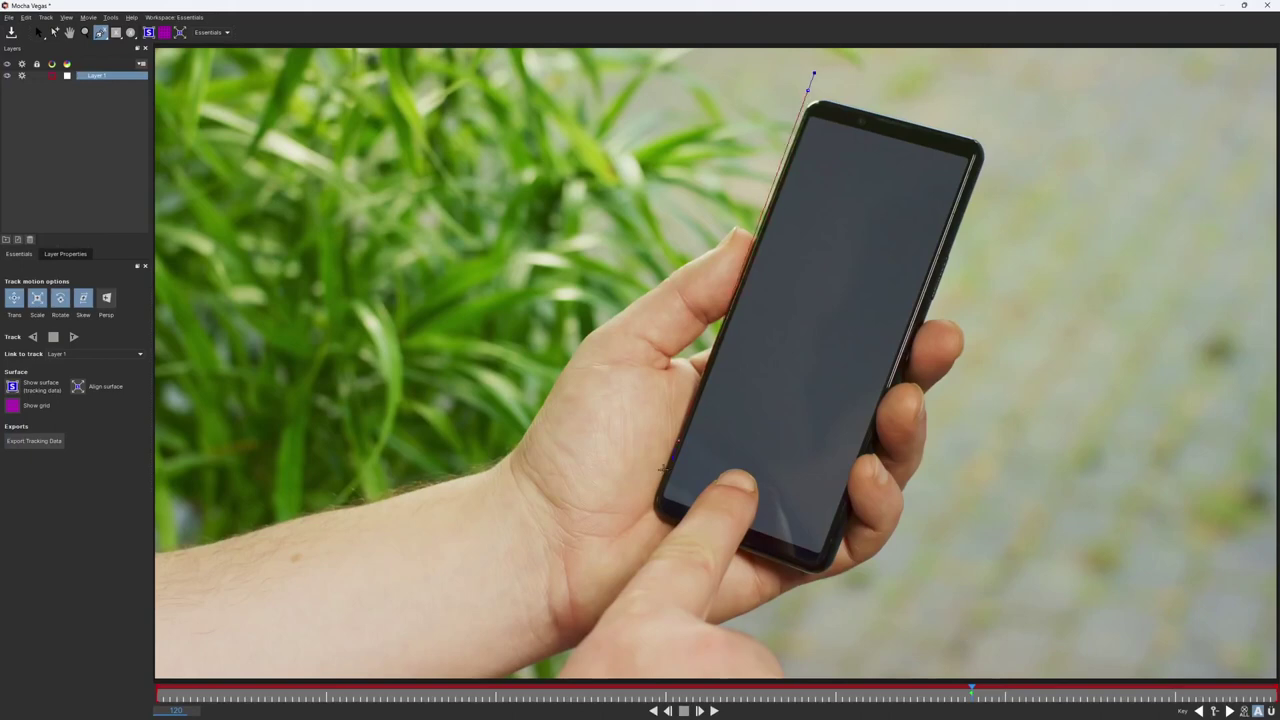
pyautogui.click(643, 515)
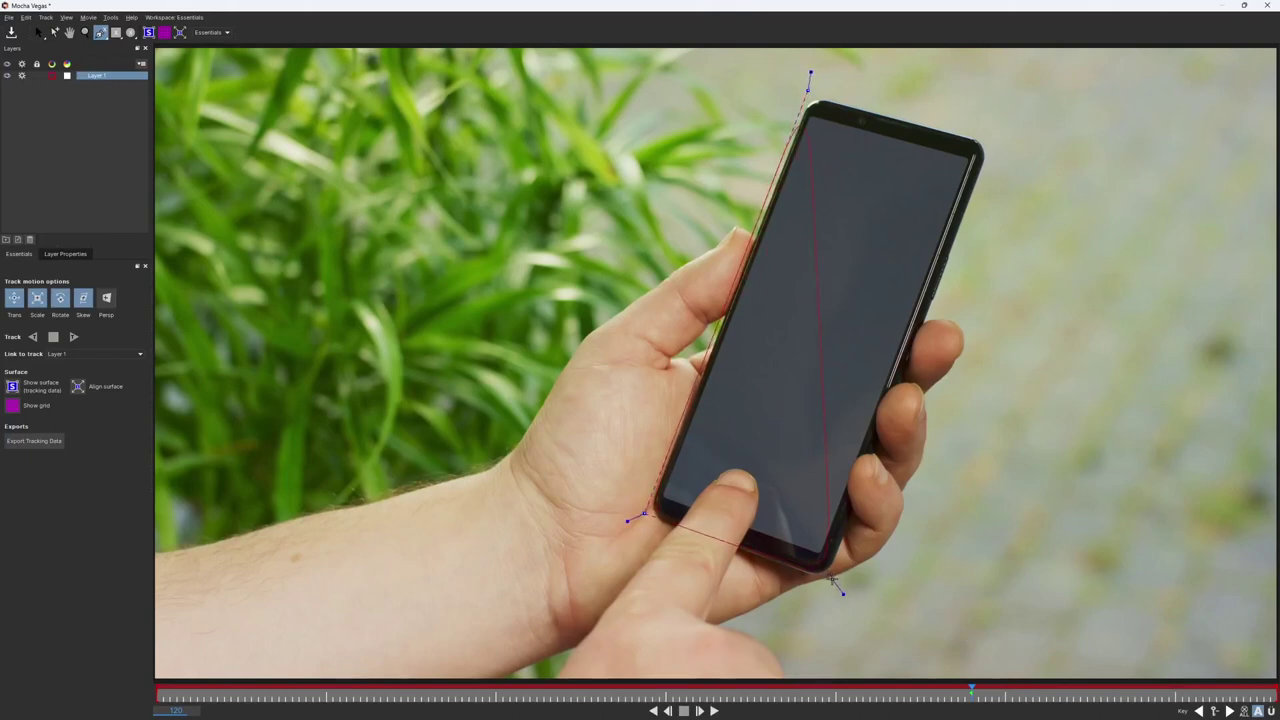
pyautogui.click(828, 583)
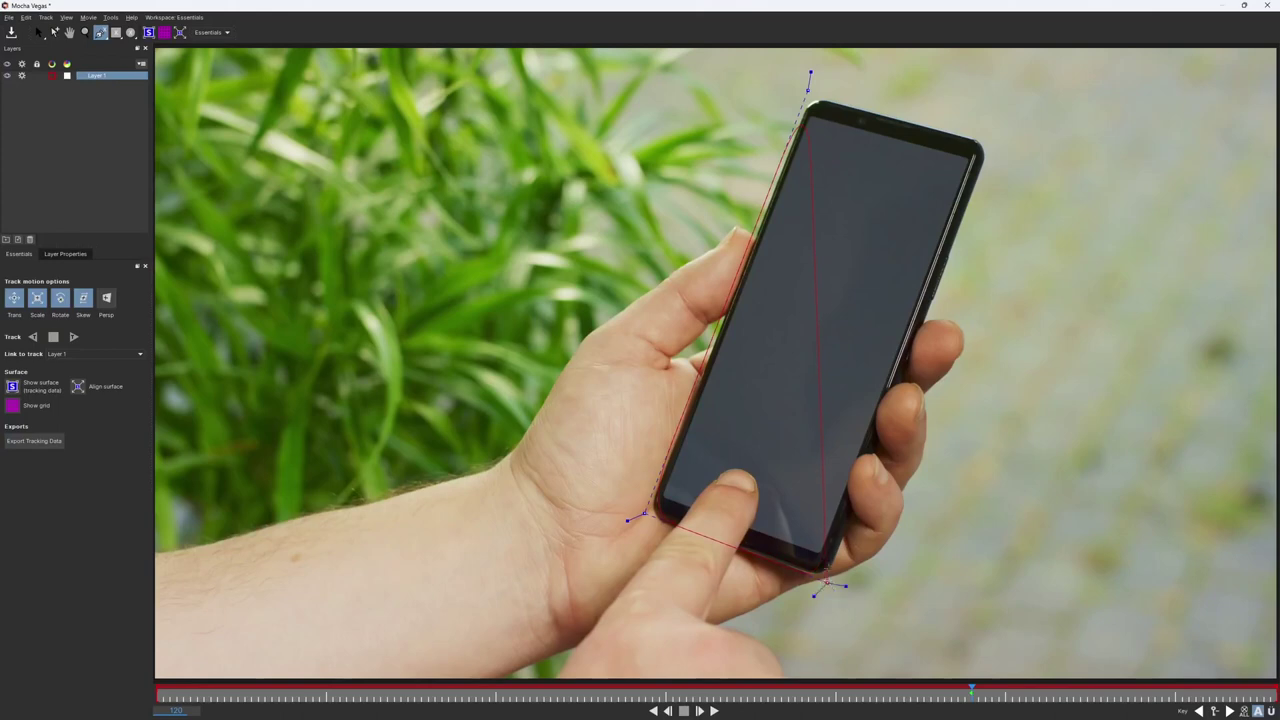
pyautogui.click(994, 137)
pyautogui.rightClick(996, 137)
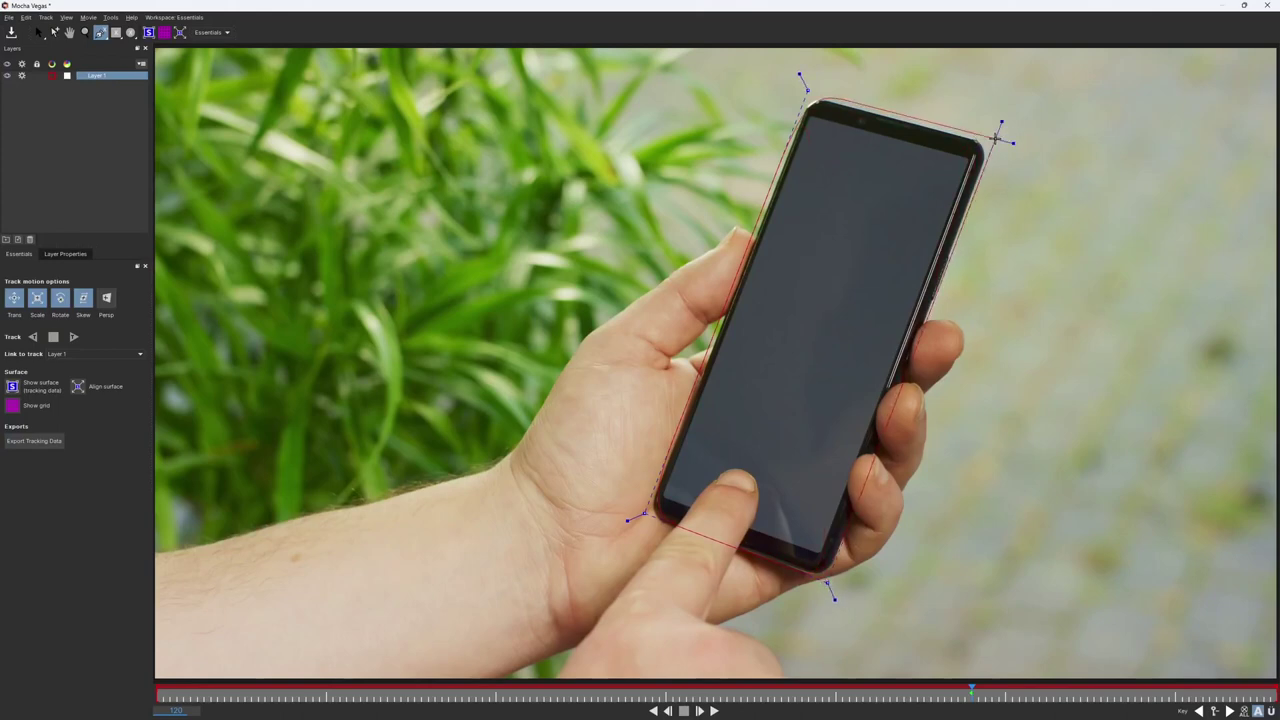
# Refine the outline with points along the phone's lower-left, bottom, upper-right and top edges.
pyautogui.press('s')
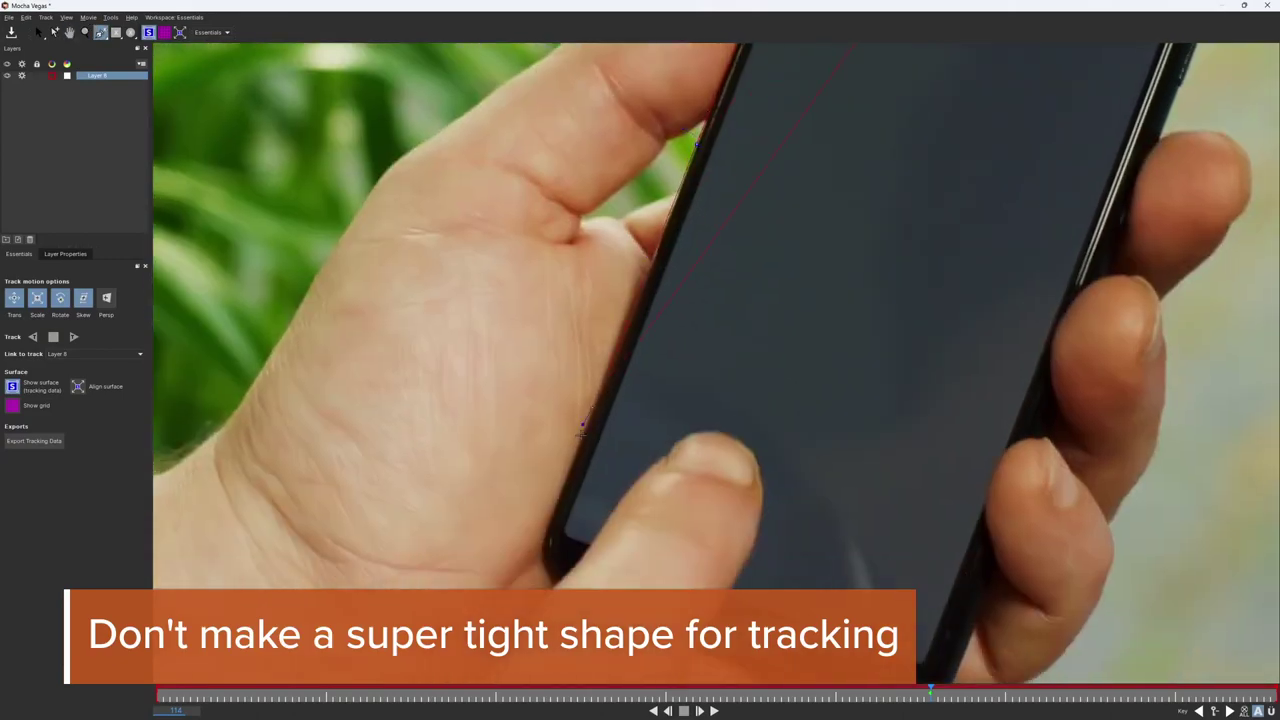
pyautogui.moveTo(580, 432); pyautogui.dragTo(565, 480)
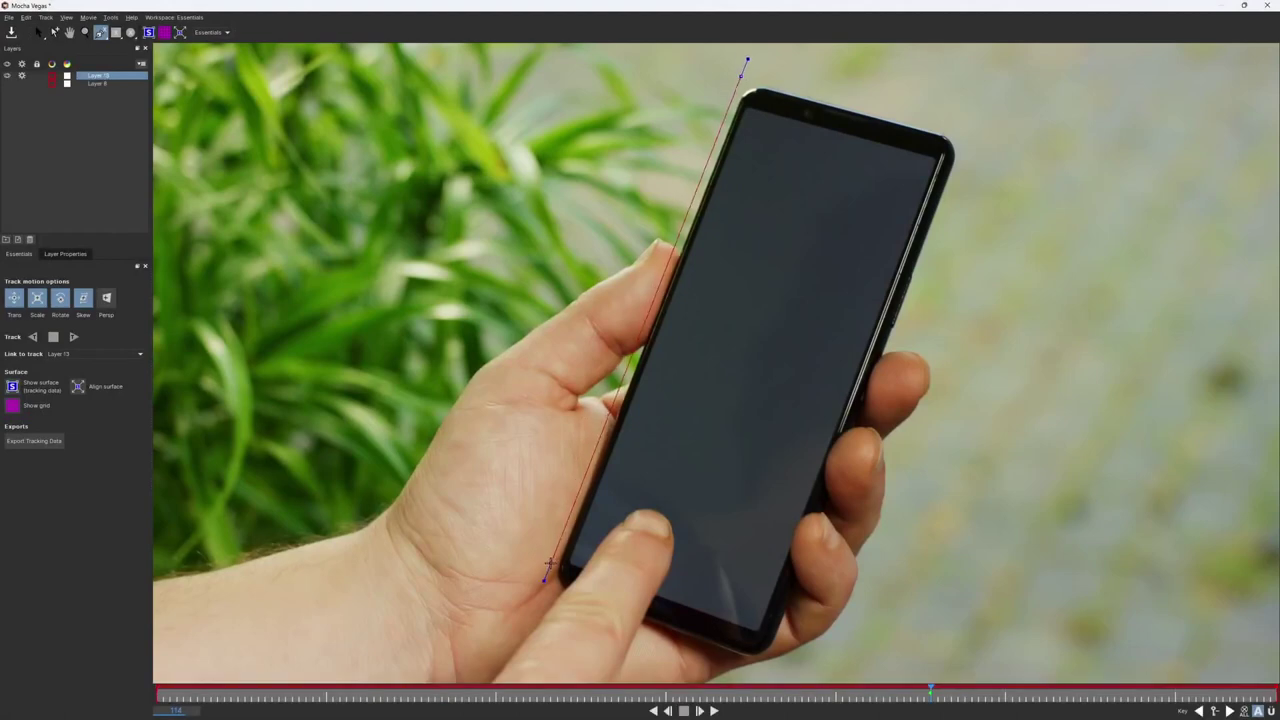
pyautogui.click(548, 565)
pyautogui.click(561, 599)
pyautogui.click(757, 665)
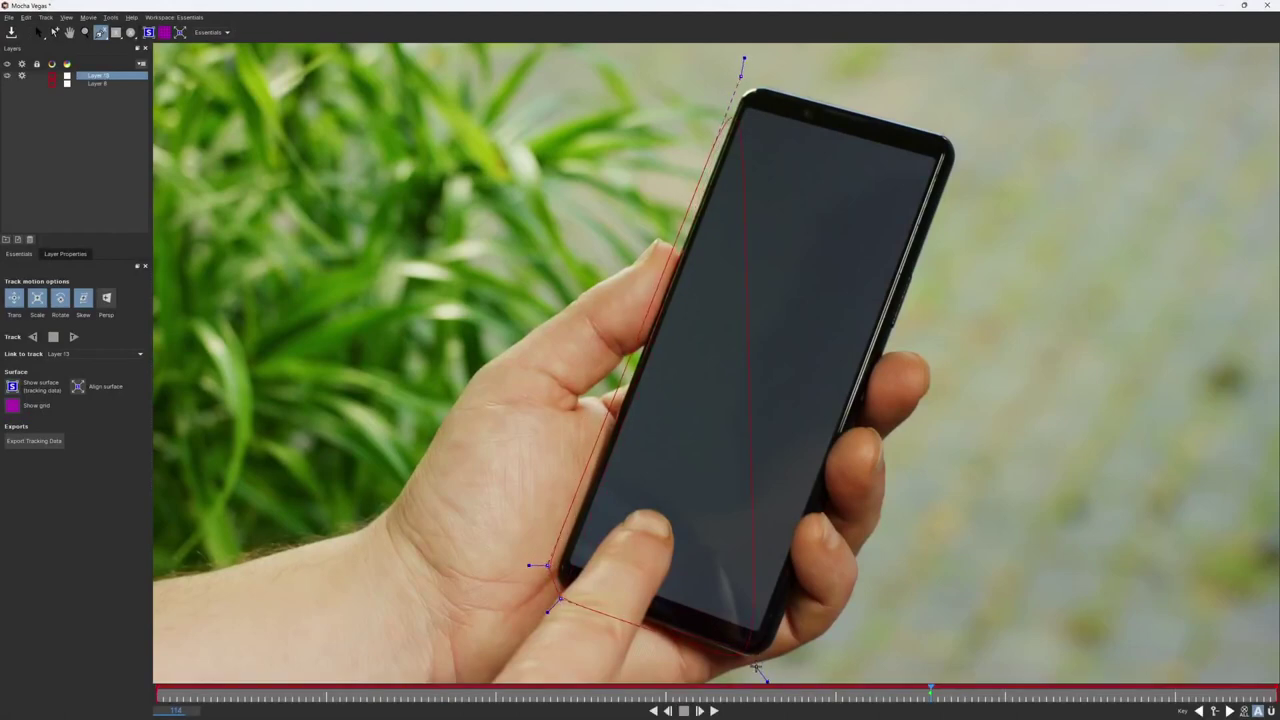
pyautogui.click(967, 181)
pyautogui.click(966, 144)
pyautogui.click(758, 74)
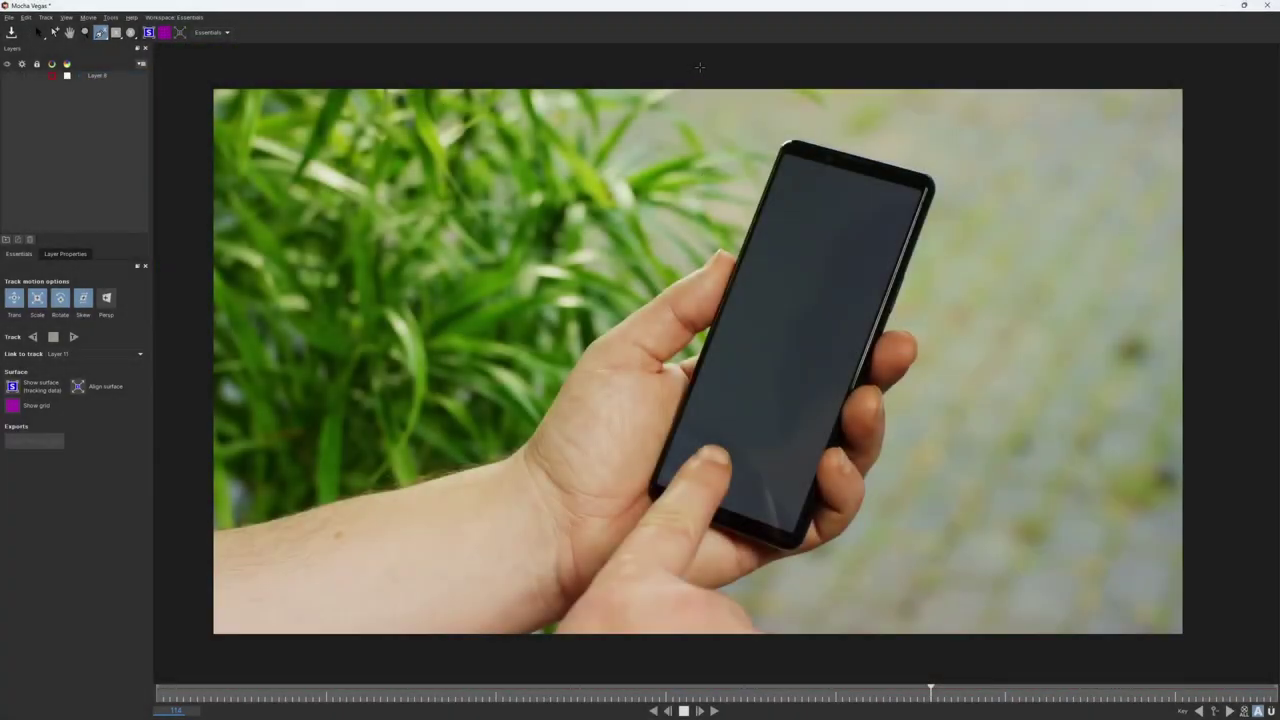
# Draw a looser, oversized closed X-spline around the phone, undoing an extra top-edge point.
pyautogui.click(699, 66)
pyautogui.click(518, 539)
pyautogui.click(764, 603)
pyautogui.moveTo(777, 600); pyautogui.dragTo(855, 624)
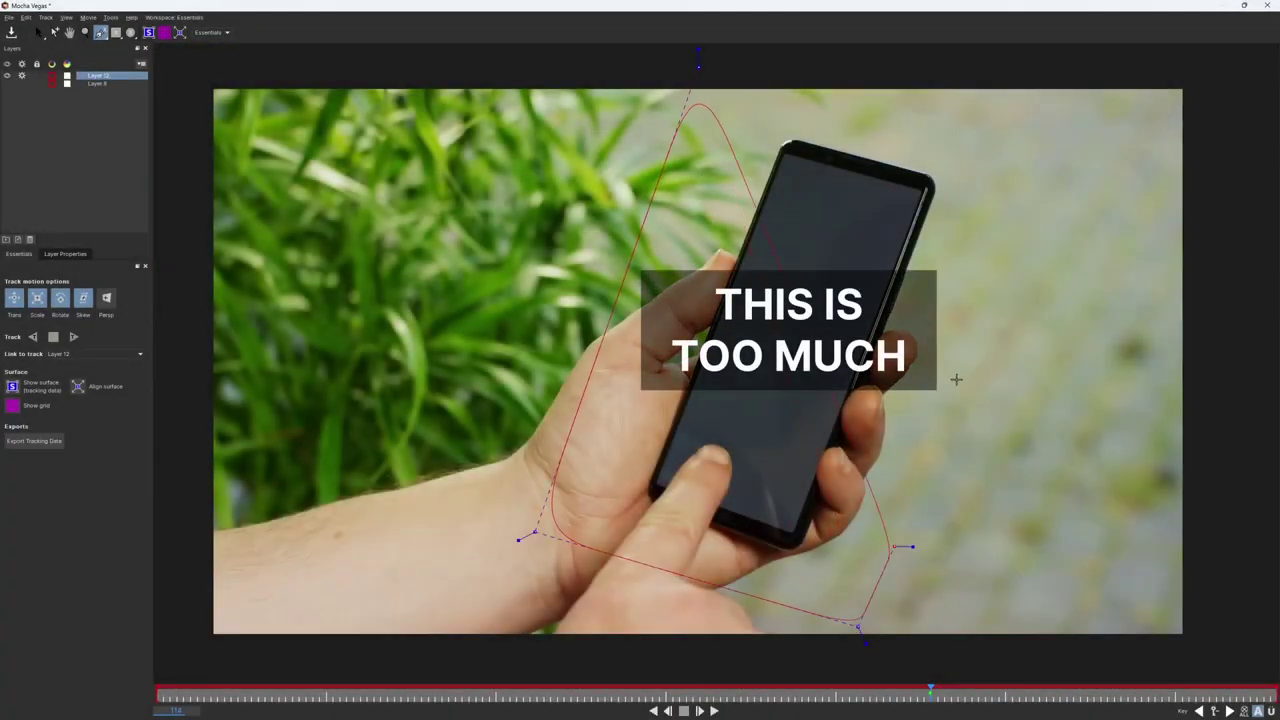
pyautogui.moveTo(1038, 112); pyautogui.dragTo(1065, 107)
pyautogui.rightClick(1063, 133)
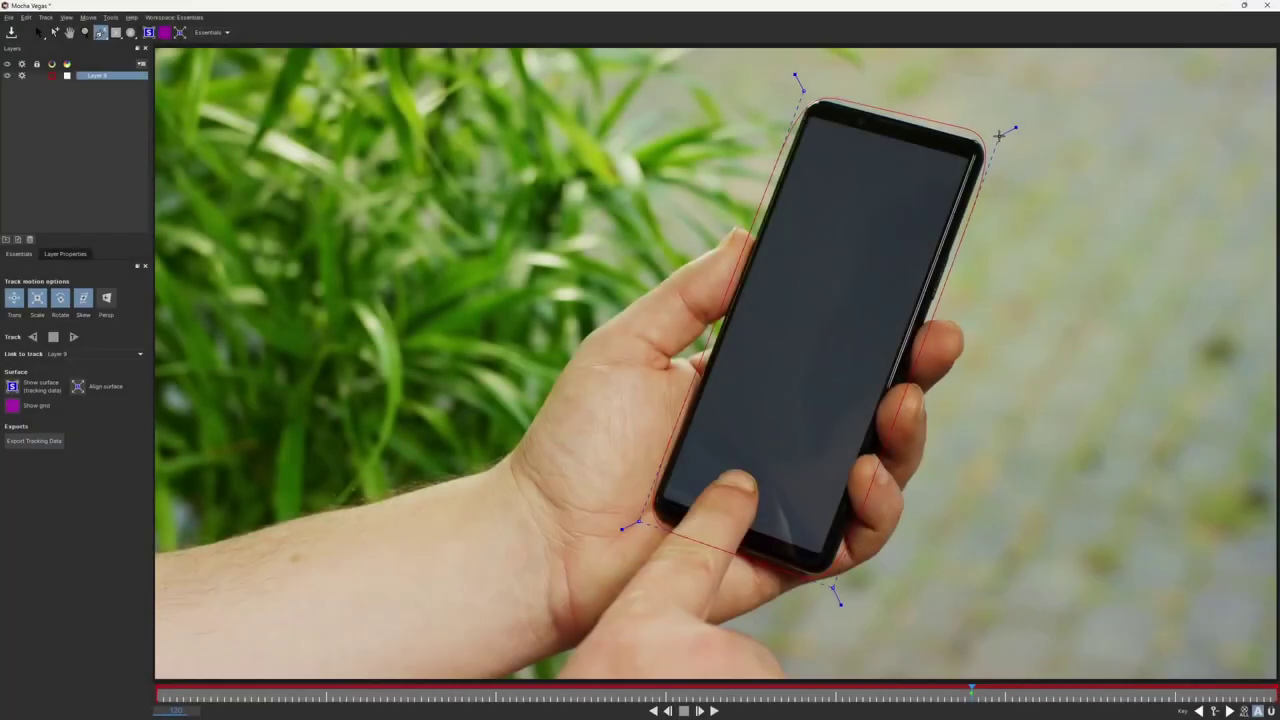
pyautogui.click(892, 100)
pyautogui.hotkey('ctrl', 'z')
pyautogui.press('s')
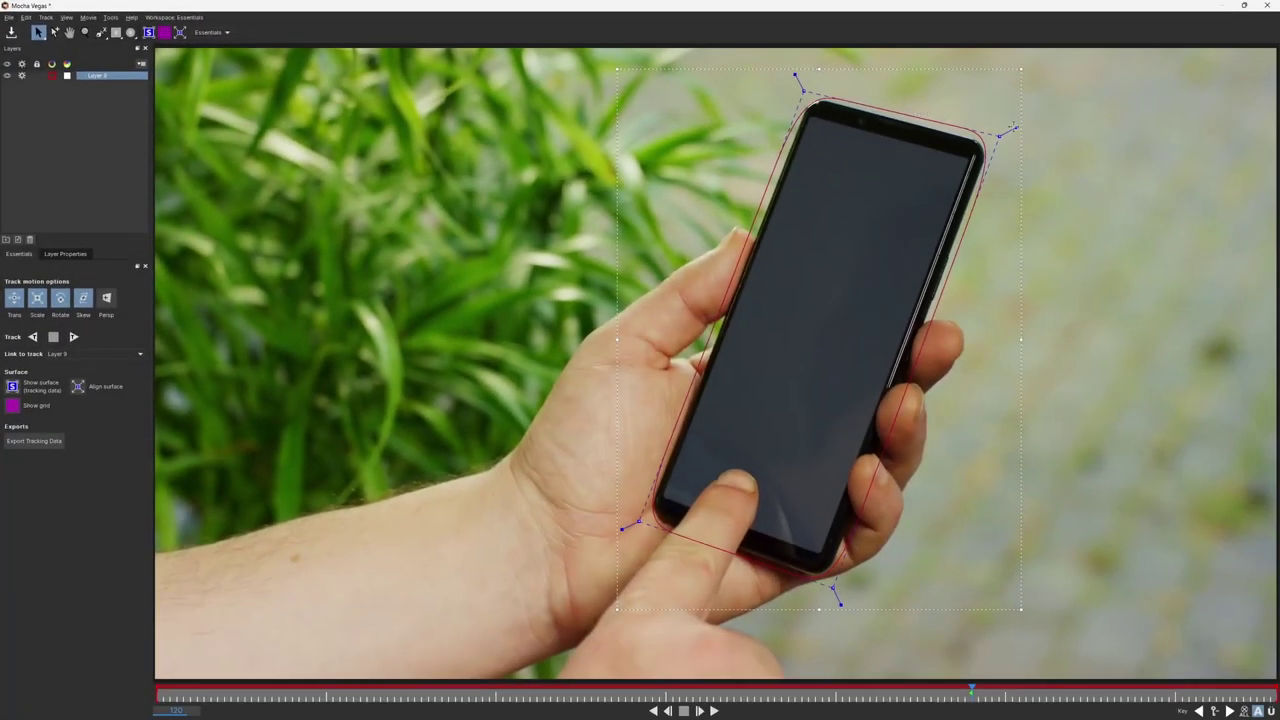
# Adjust the top-right and top-left corner handles so the spline hugs the phone's edges.
pyautogui.moveTo(1013, 127); pyautogui.dragTo(1018, 128)
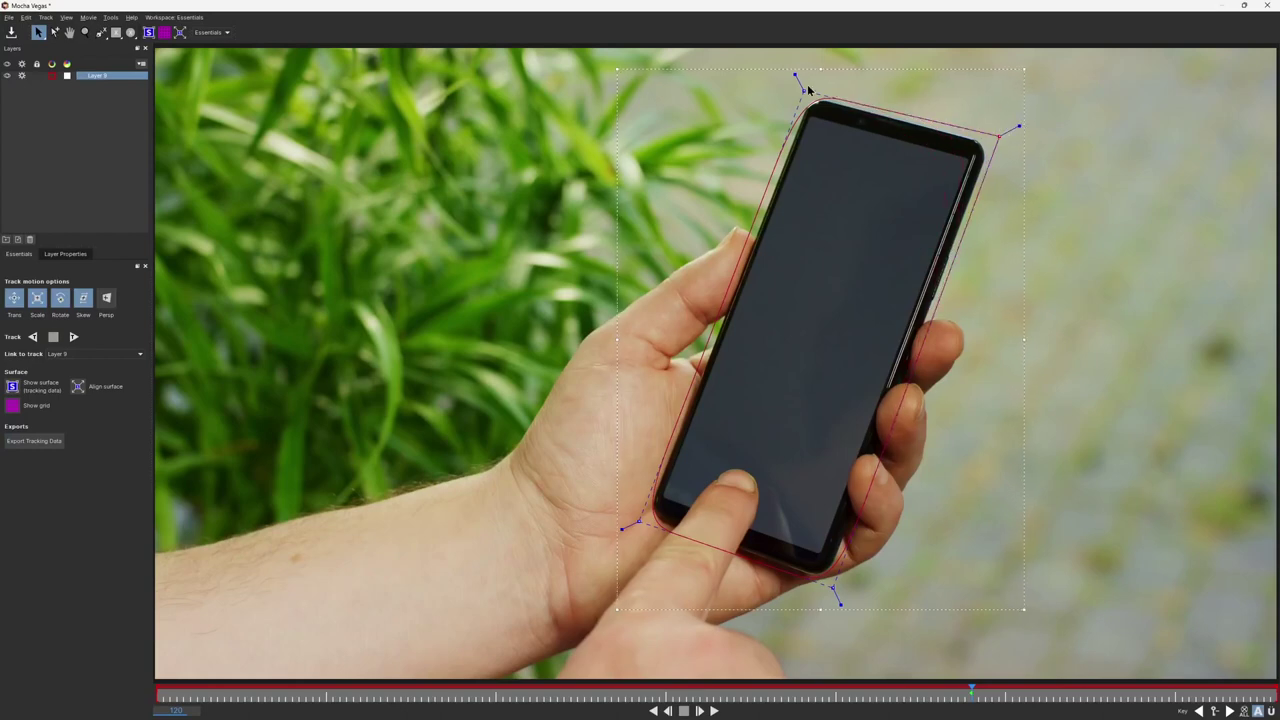
pyautogui.moveTo(795, 75); pyautogui.dragTo(793, 74)
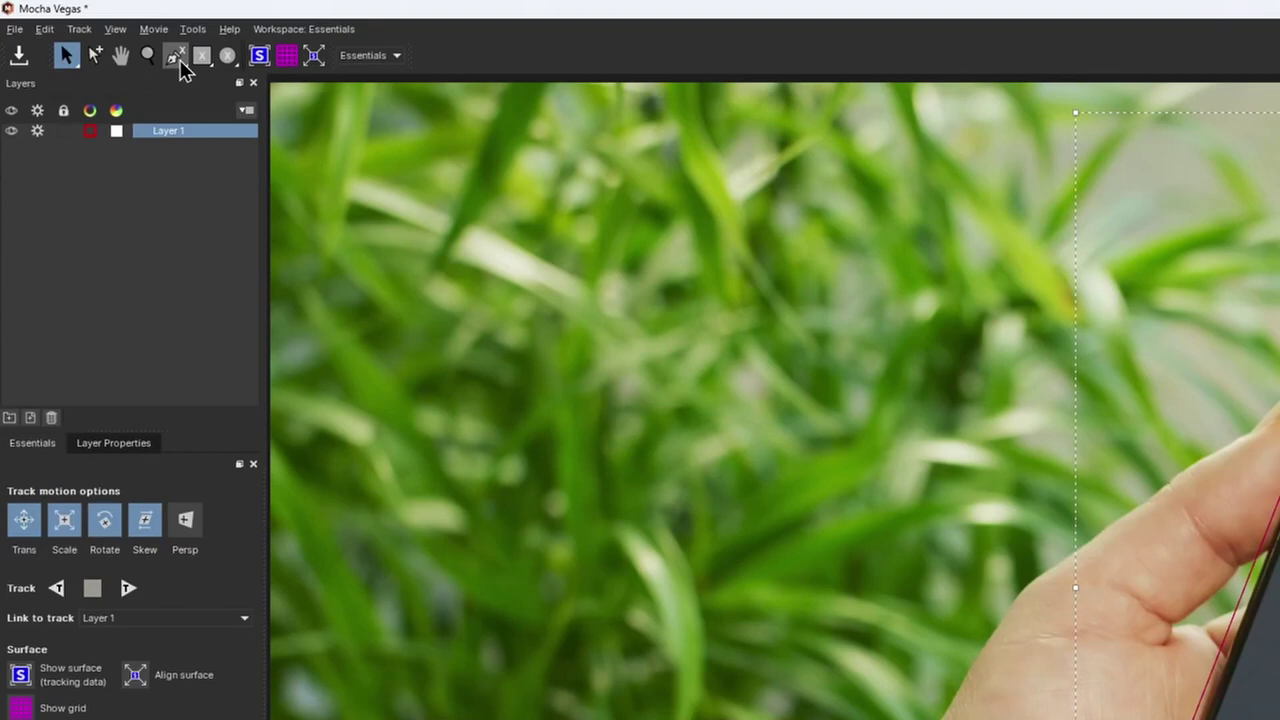
# Track the phone shape forward through the clip and select the layer to check its surface corners.
pyautogui.click(181, 63)
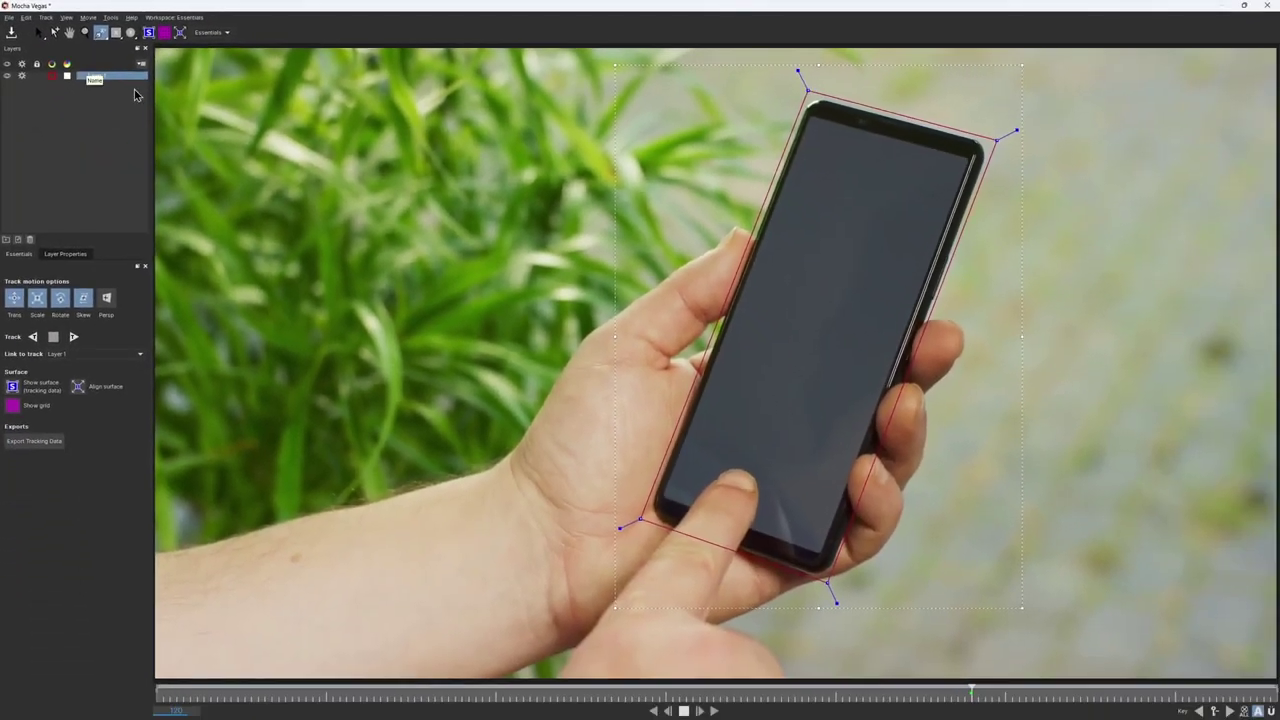
pyautogui.press('t')
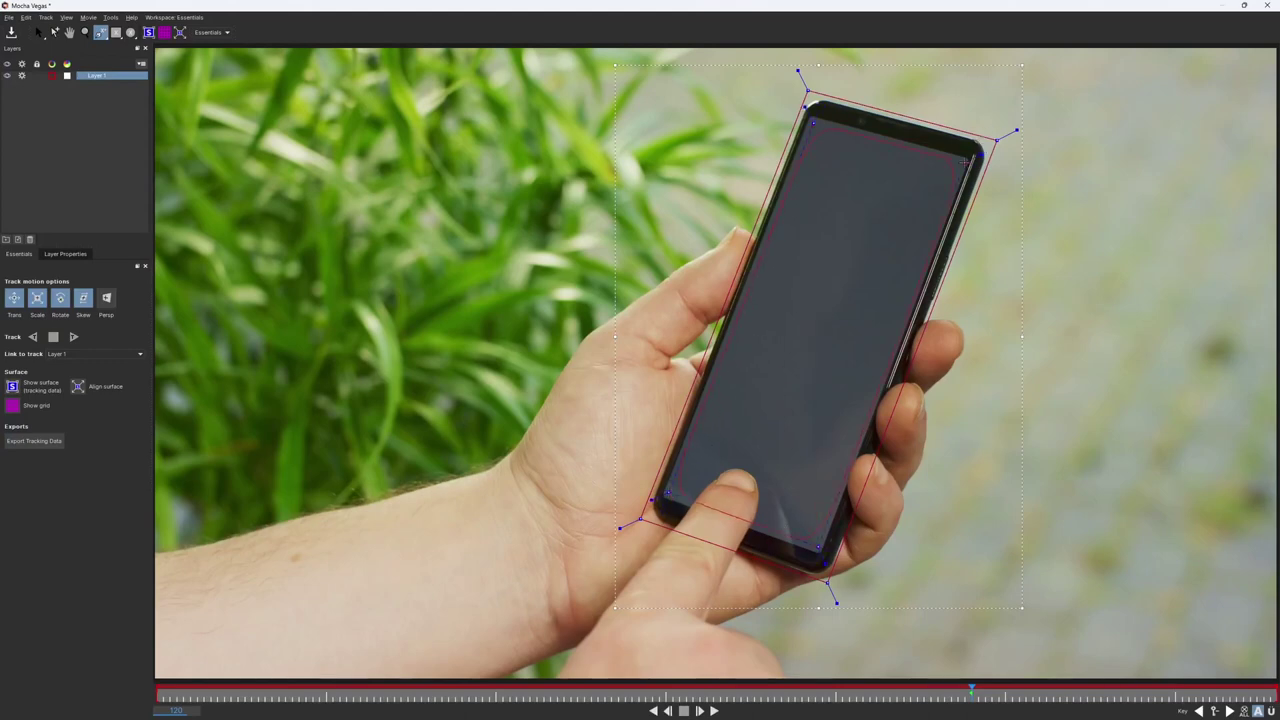
pyautogui.press('s')
pyautogui.click(968, 161)
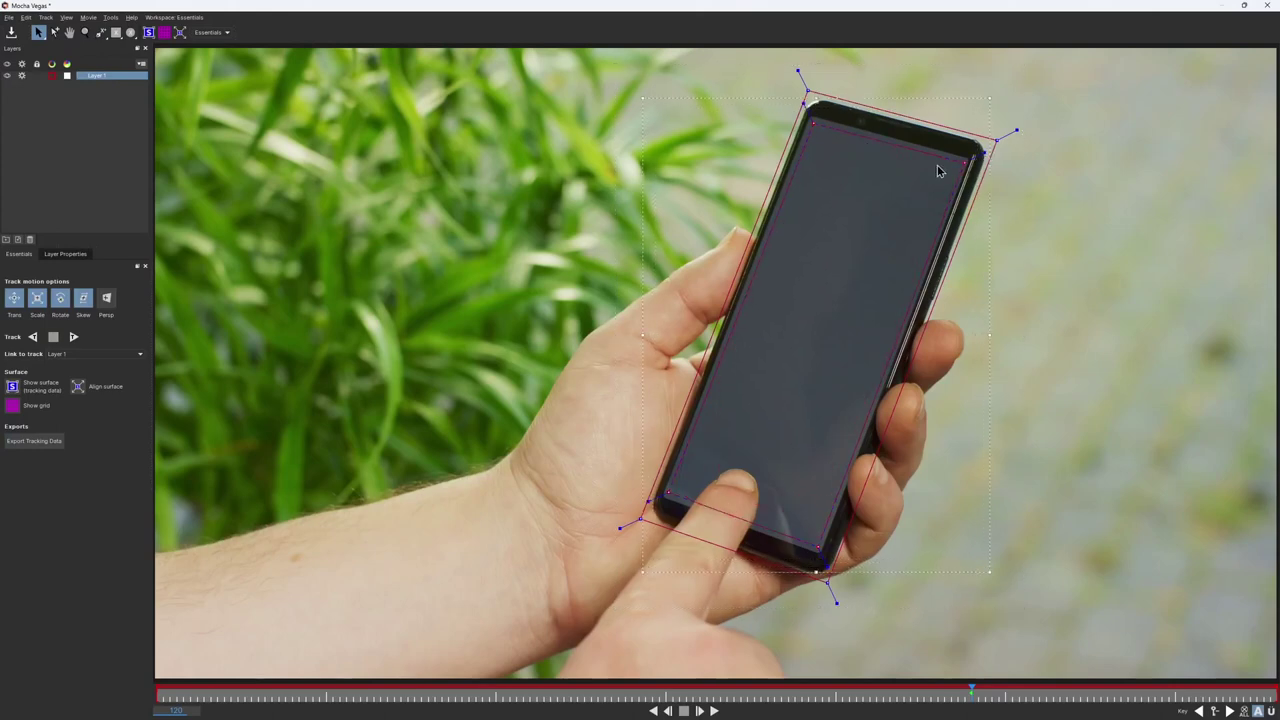
pyautogui.press('t')
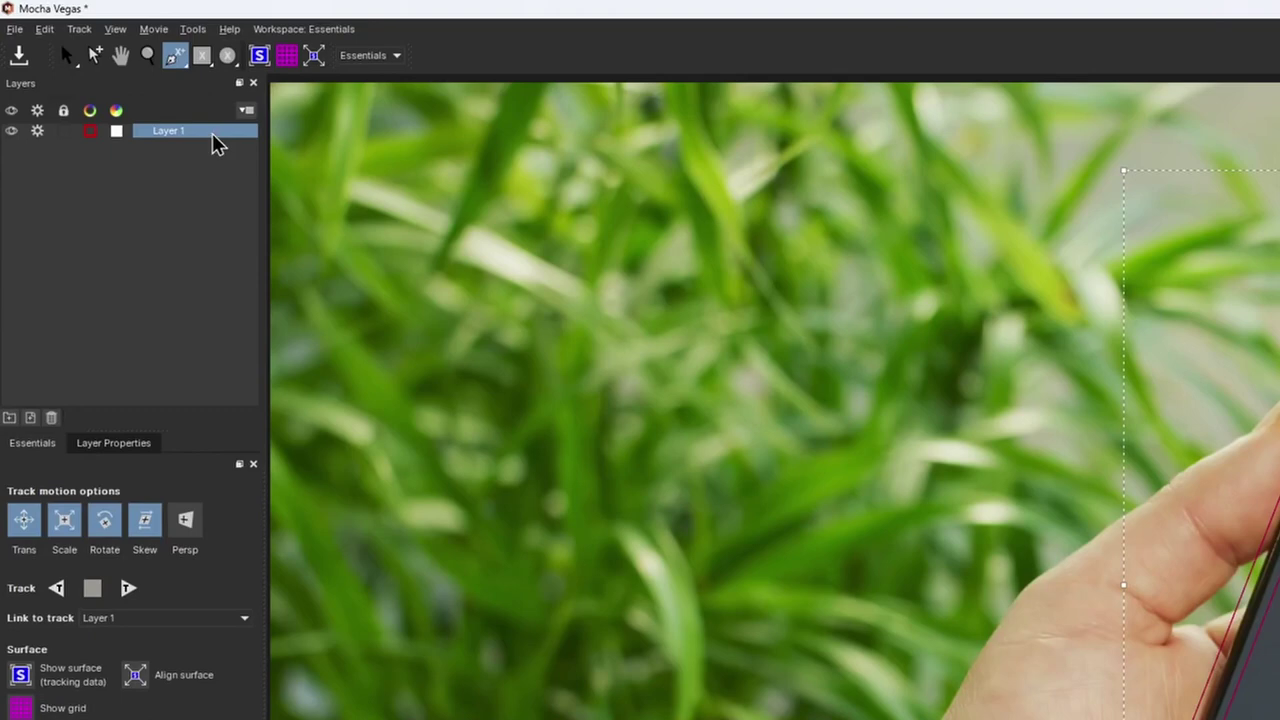
pyautogui.press('s')
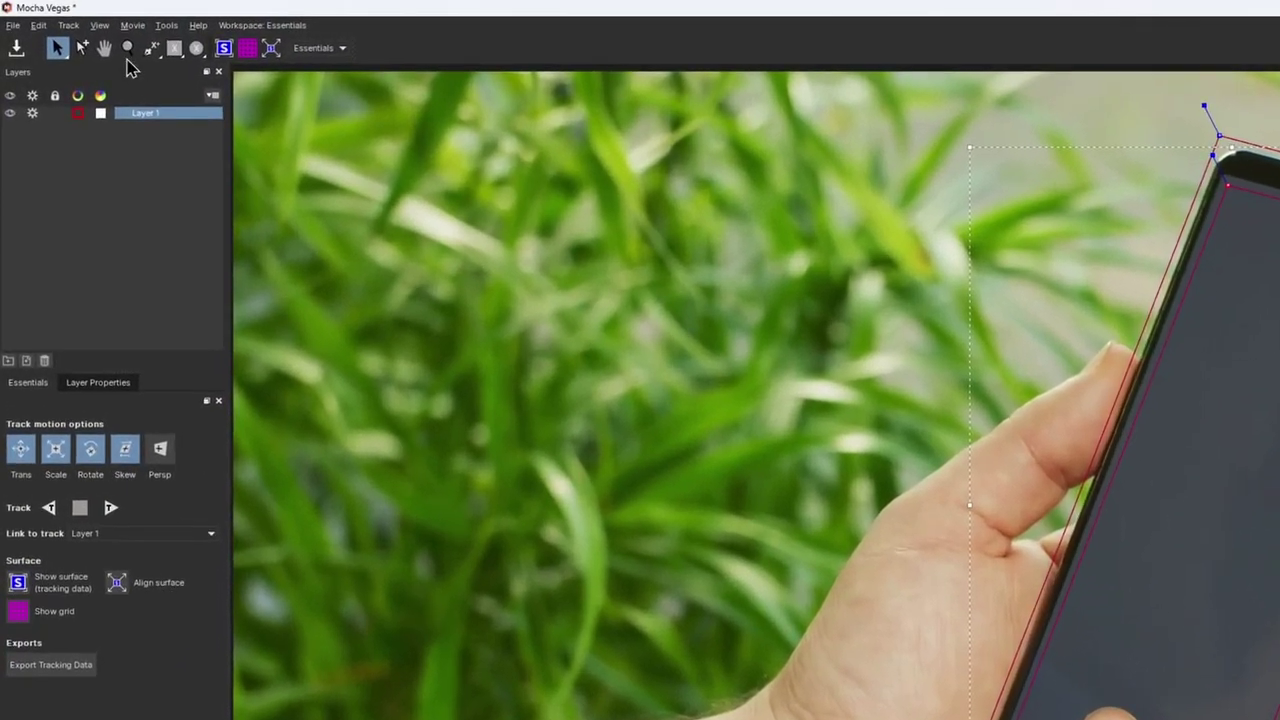
pyautogui.click(68, 18)
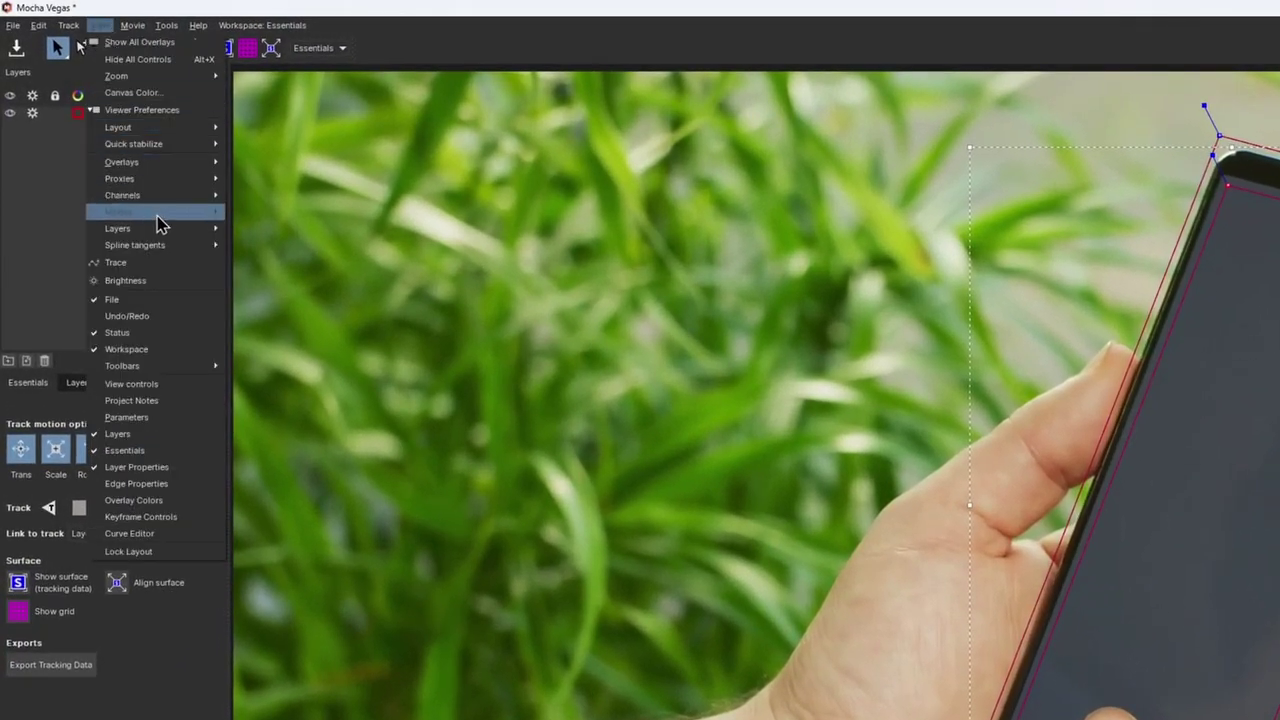
pyautogui.moveTo(163, 217)
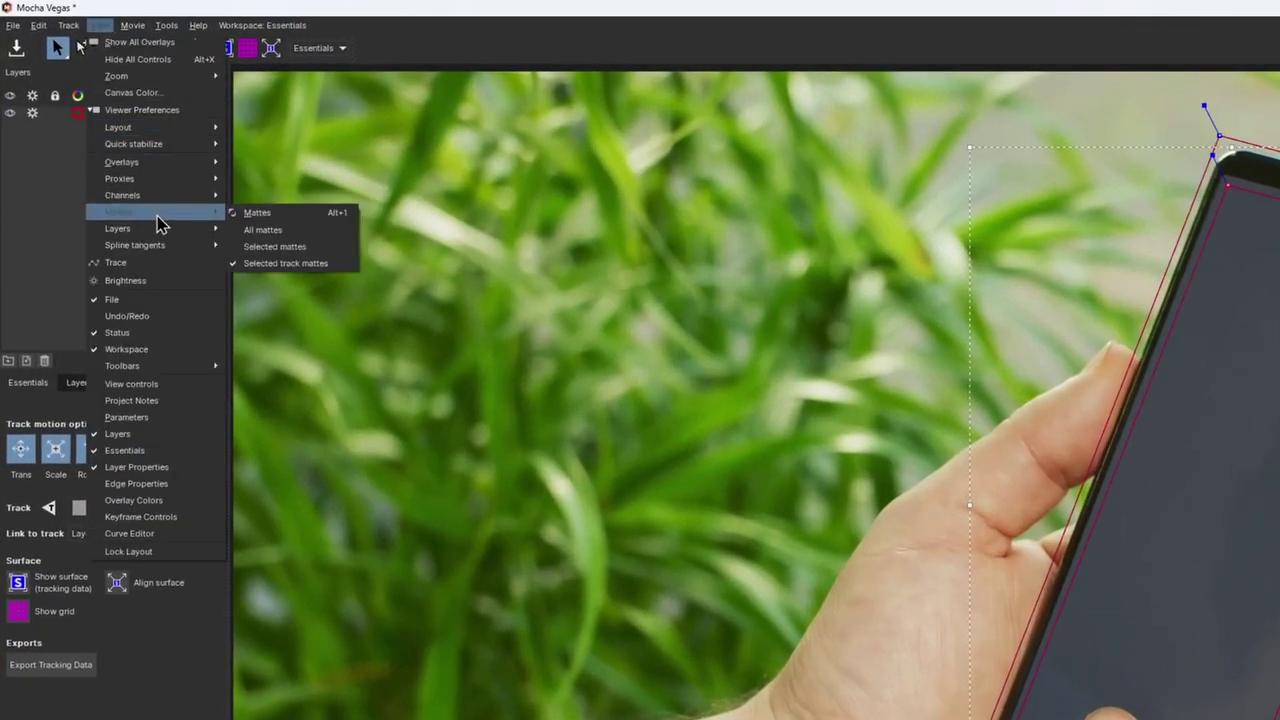
pyautogui.click(285, 214)
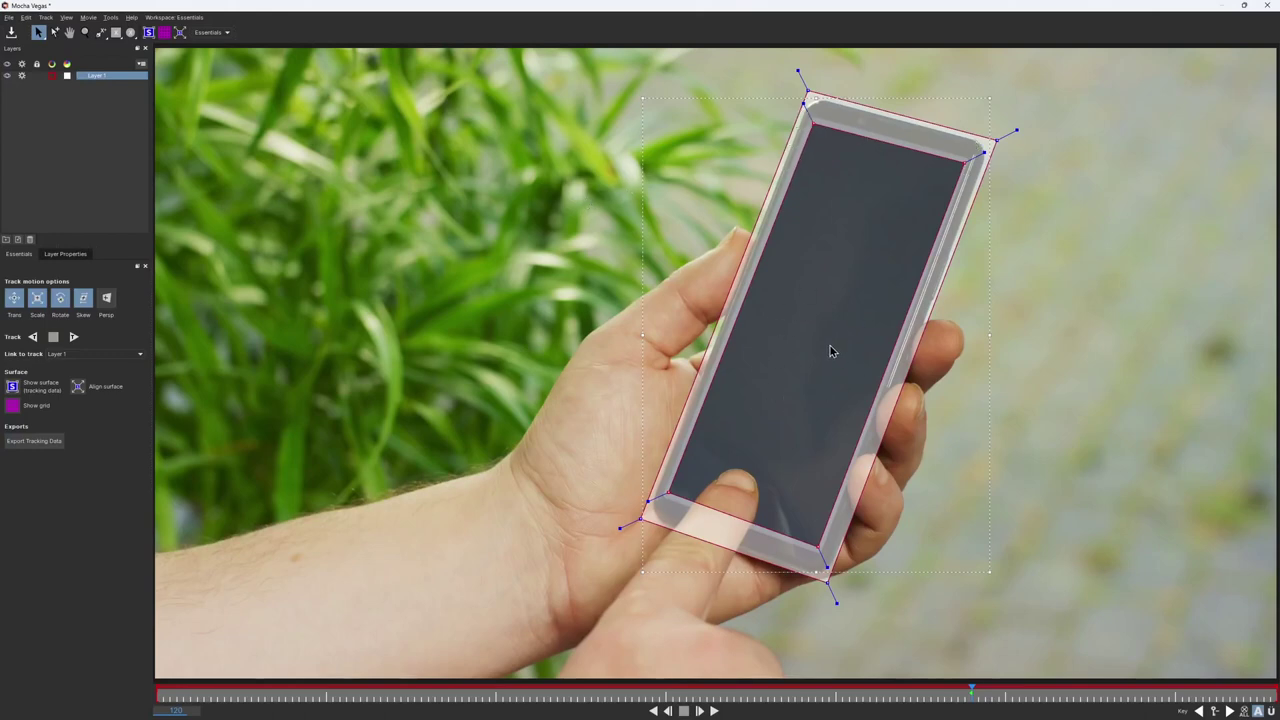
pyautogui.click(66, 17)
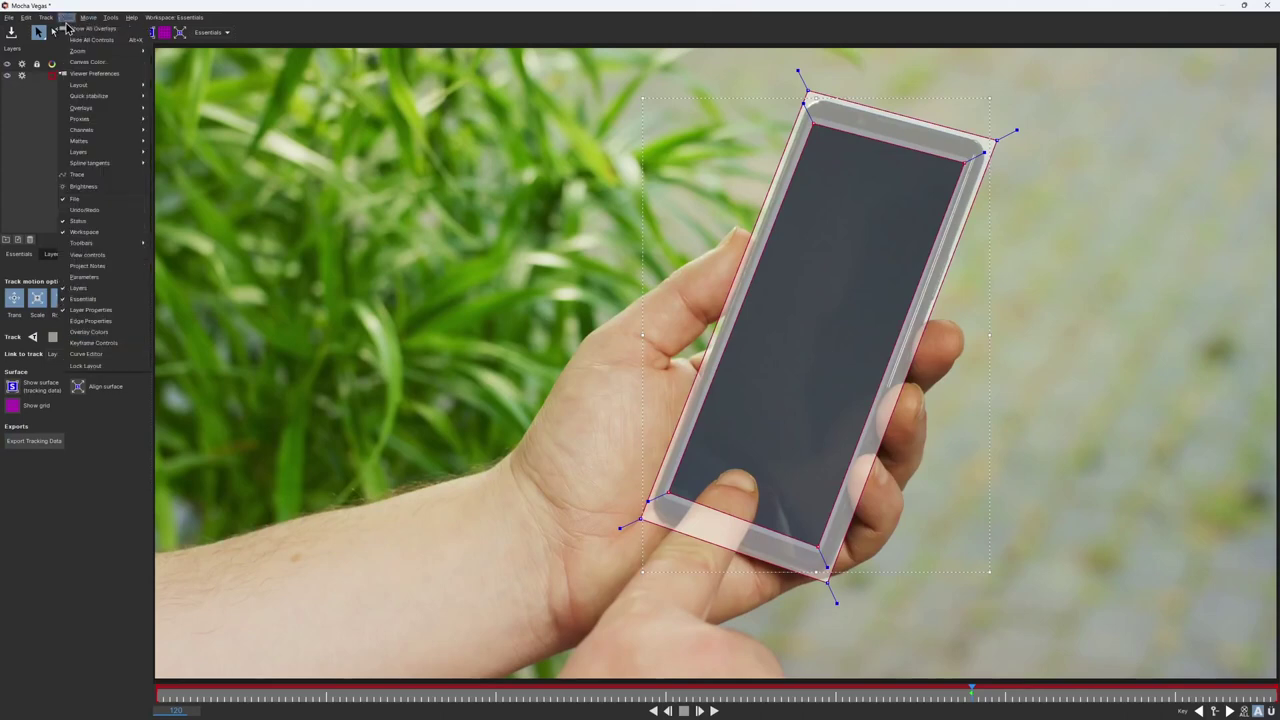
pyautogui.moveTo(88, 153)
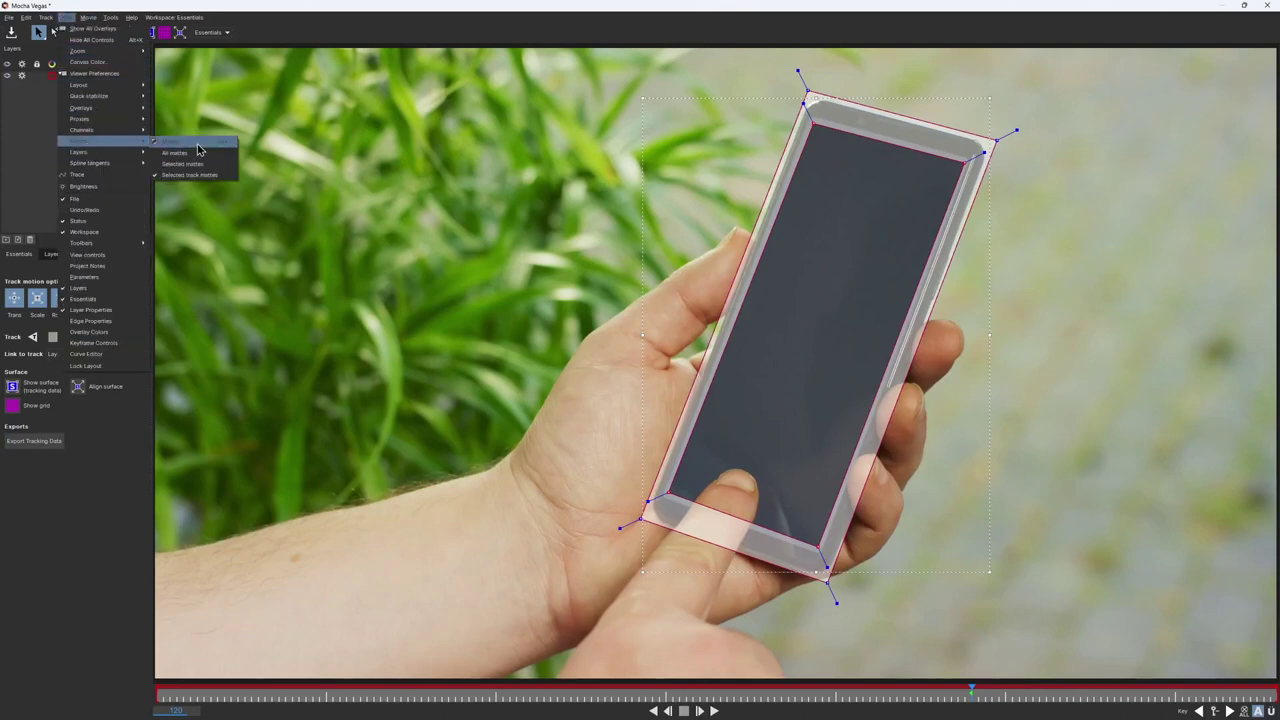
pyautogui.click(198, 152)
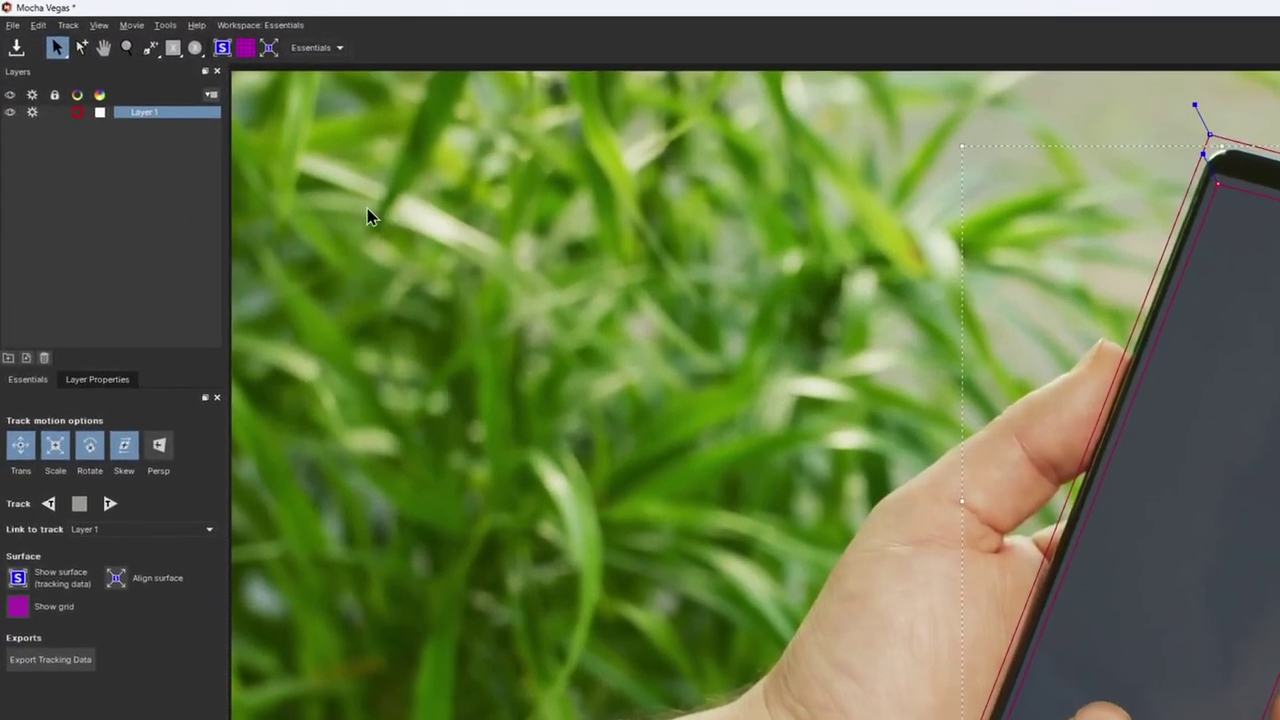
# Pick the smooth spline type and outline the finger from the hand up around the fingertip.
pyautogui.click(159, 54)
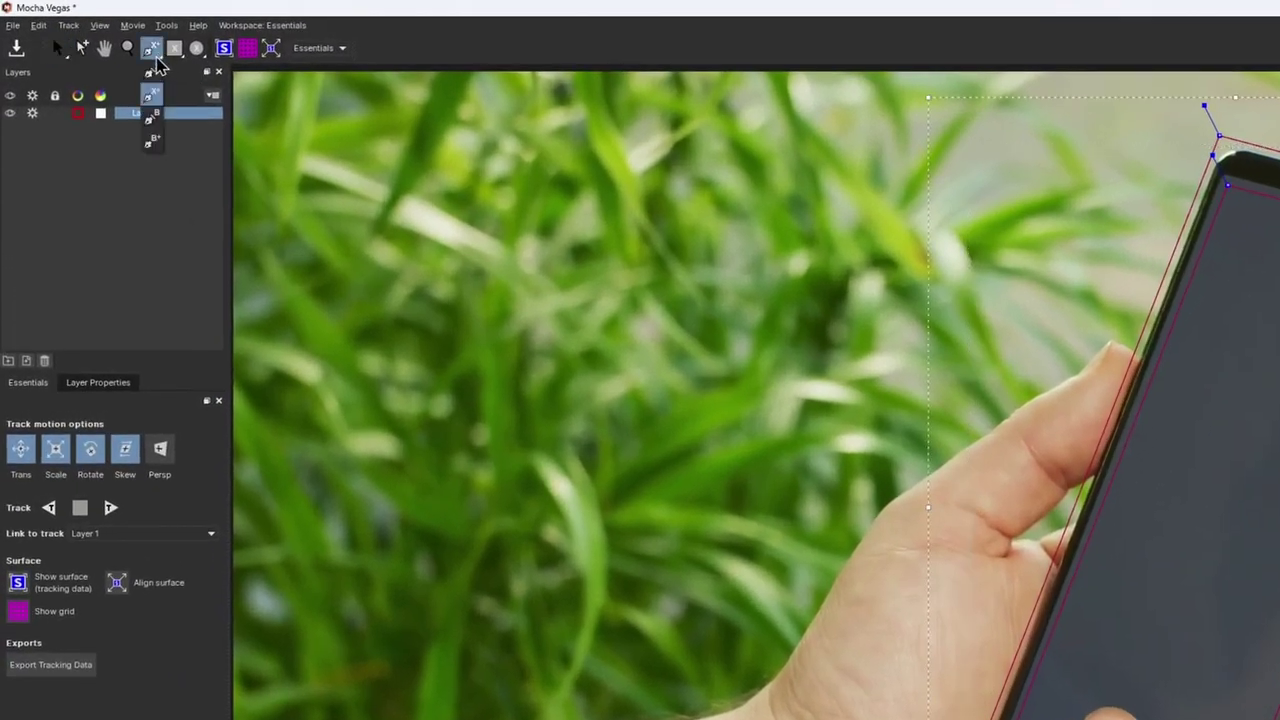
pyautogui.click(157, 72)
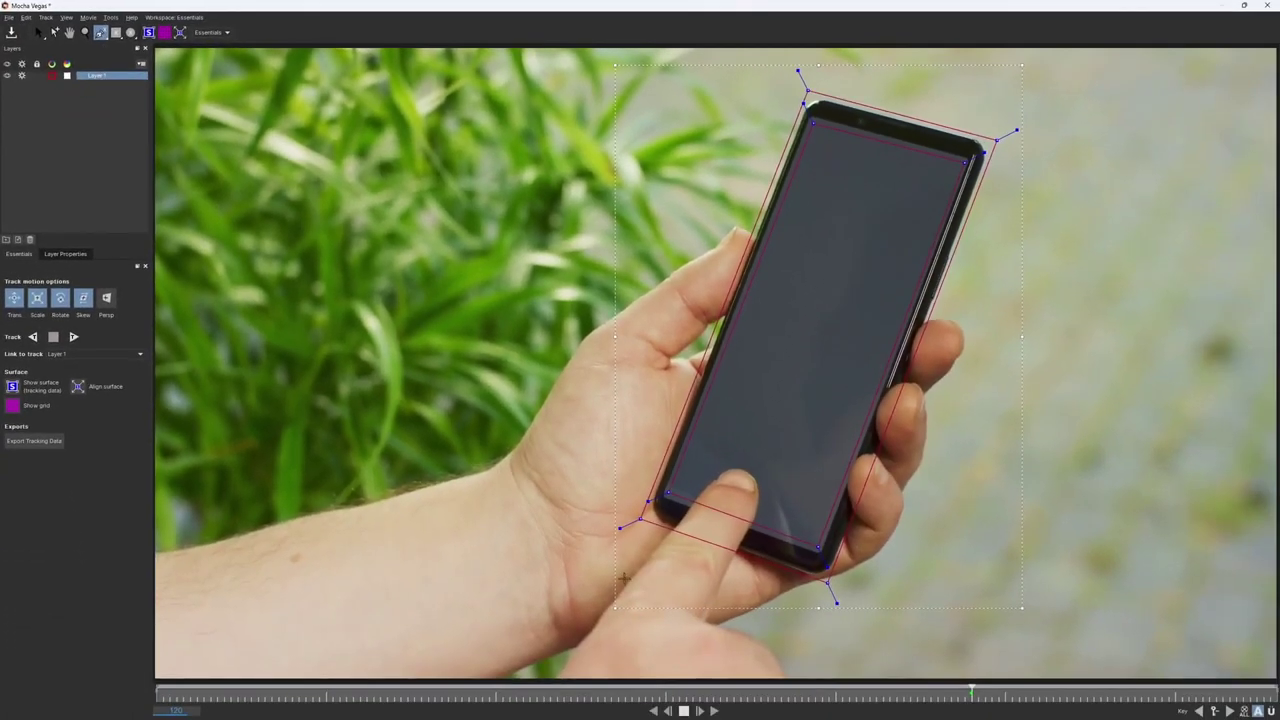
pyautogui.click(624, 578)
pyautogui.click(656, 530)
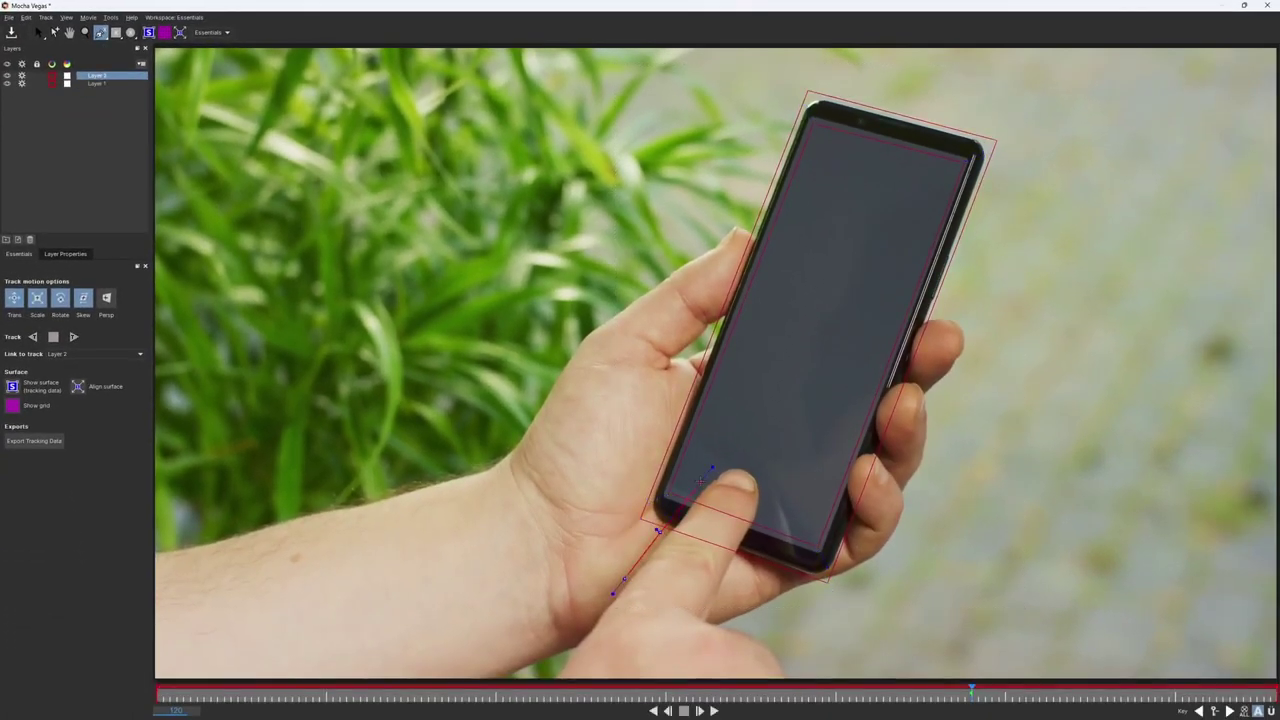
pyautogui.click(728, 461)
pyautogui.click(758, 464)
pyautogui.click(768, 490)
pyautogui.click(773, 533)
# Add points down the finger's side, close the shape, and select it.
pyautogui.click(734, 575)
pyautogui.click(722, 619)
pyautogui.click(643, 605)
pyautogui.rightClick(643, 605)
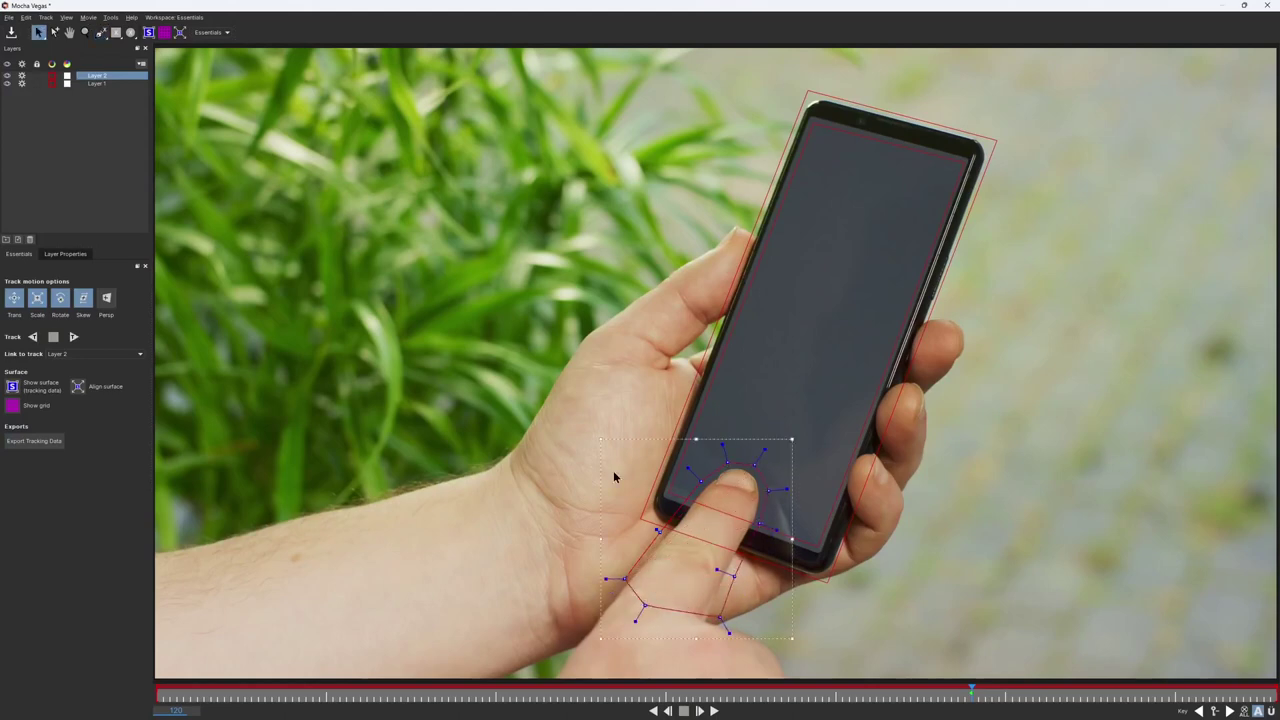
pyautogui.click(692, 473)
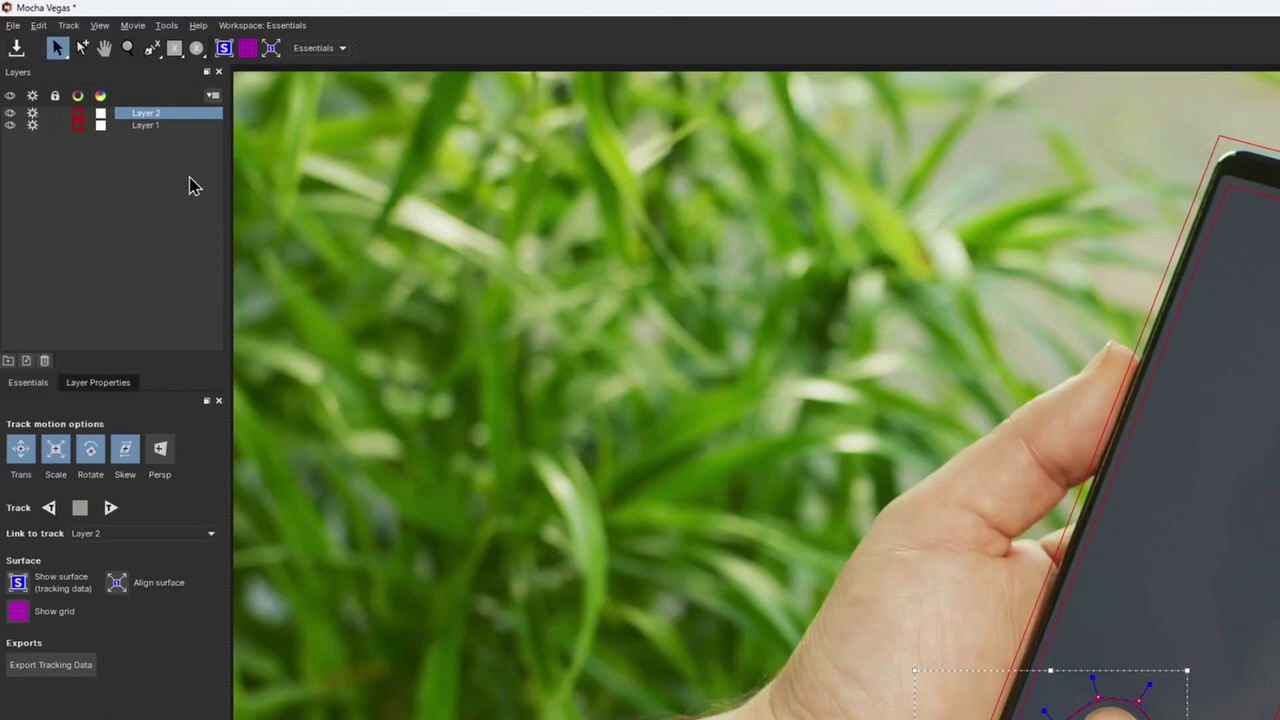
# Rename Layer 2 to 'Finger Track Matte'.
pyautogui.doubleClick(148, 113)
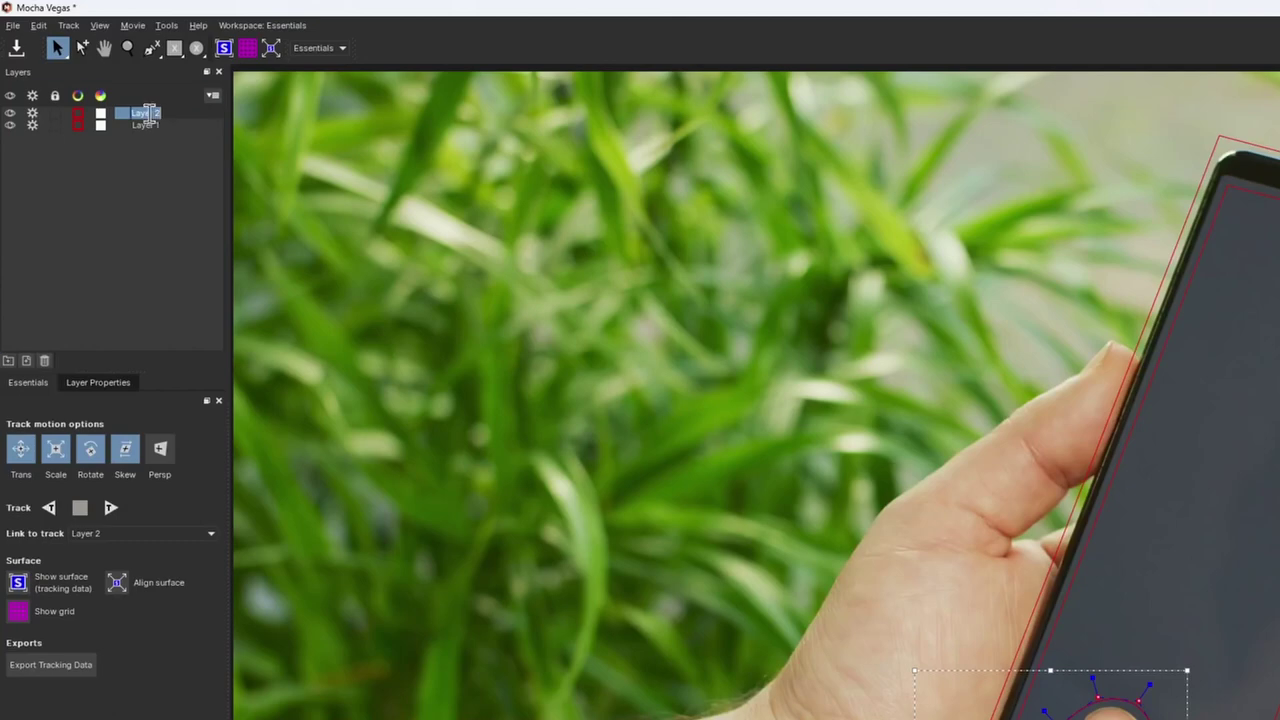
pyautogui.write('Finger Track Matte')
pyautogui.press('Return')
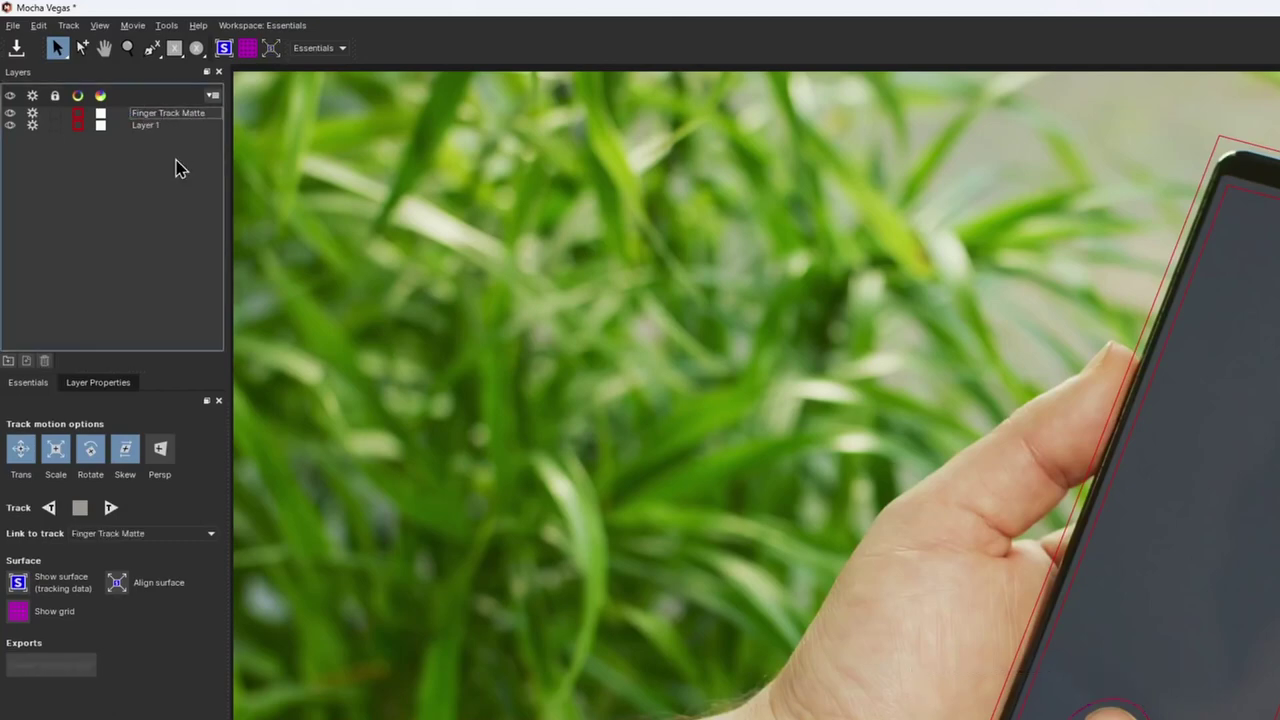
# Rename Layer 1 to 'Screen Track'.
pyautogui.doubleClick(152, 126)
pyautogui.write('Screen')
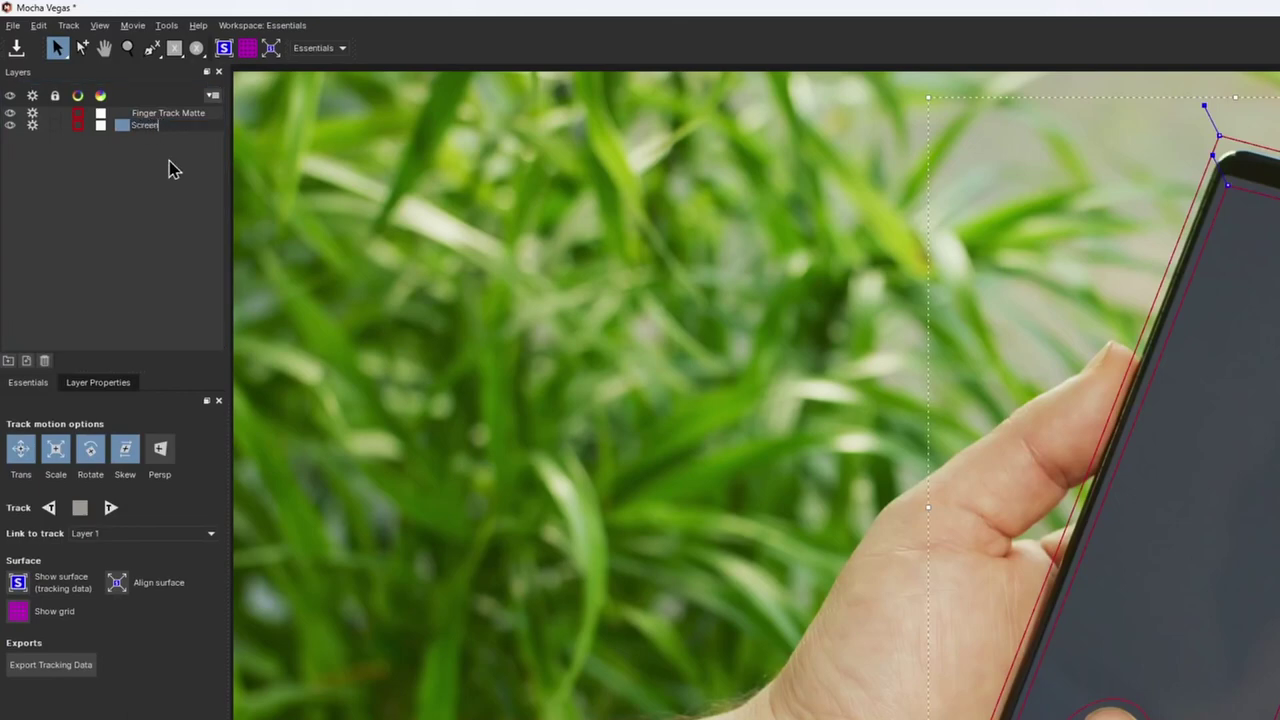
pyautogui.write(' Track')
pyautogui.press('Return')
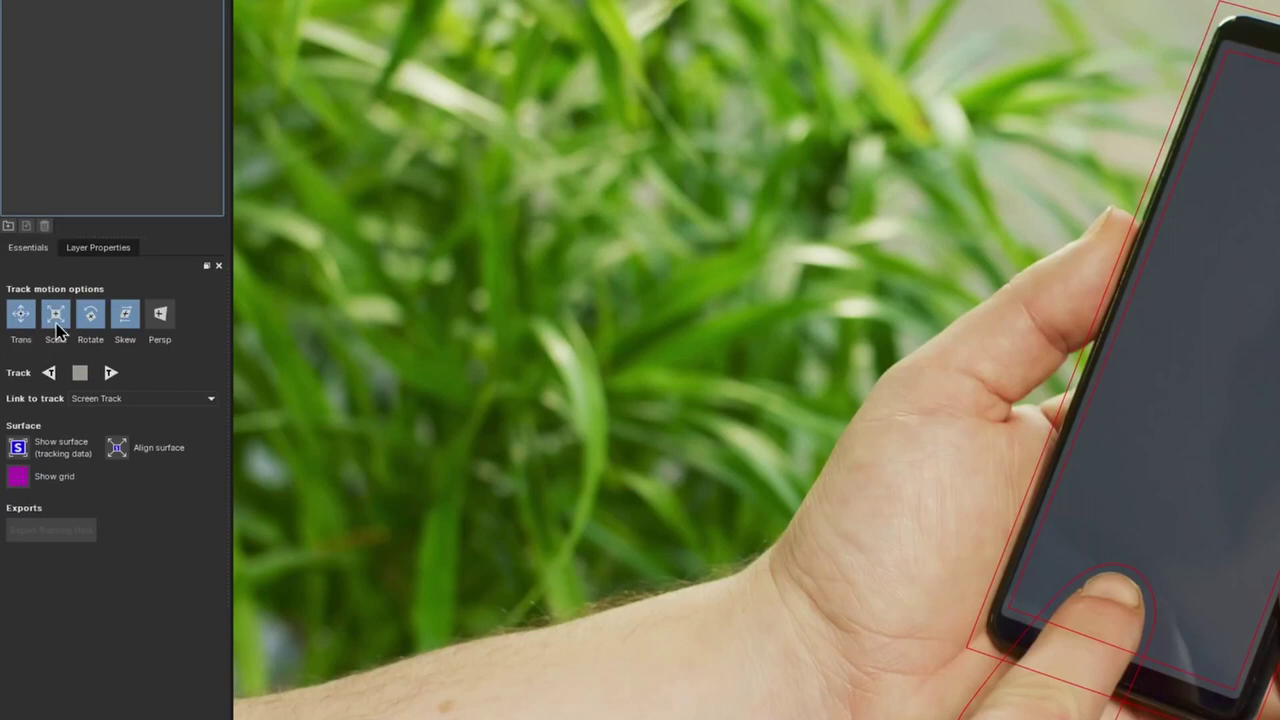
# Turn on perspective motion for both finger and Screen Track layers, then track Finger Track Matte forward.
pyautogui.click(156, 326)
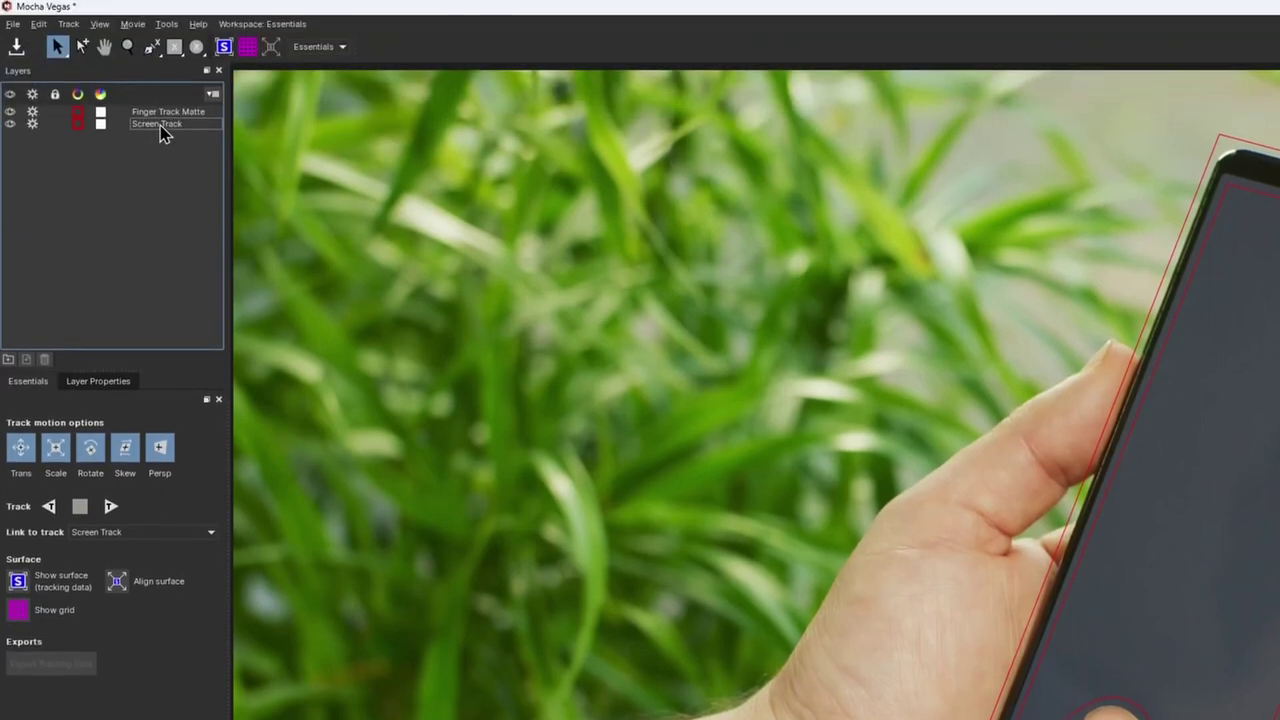
pyautogui.click(160, 124)
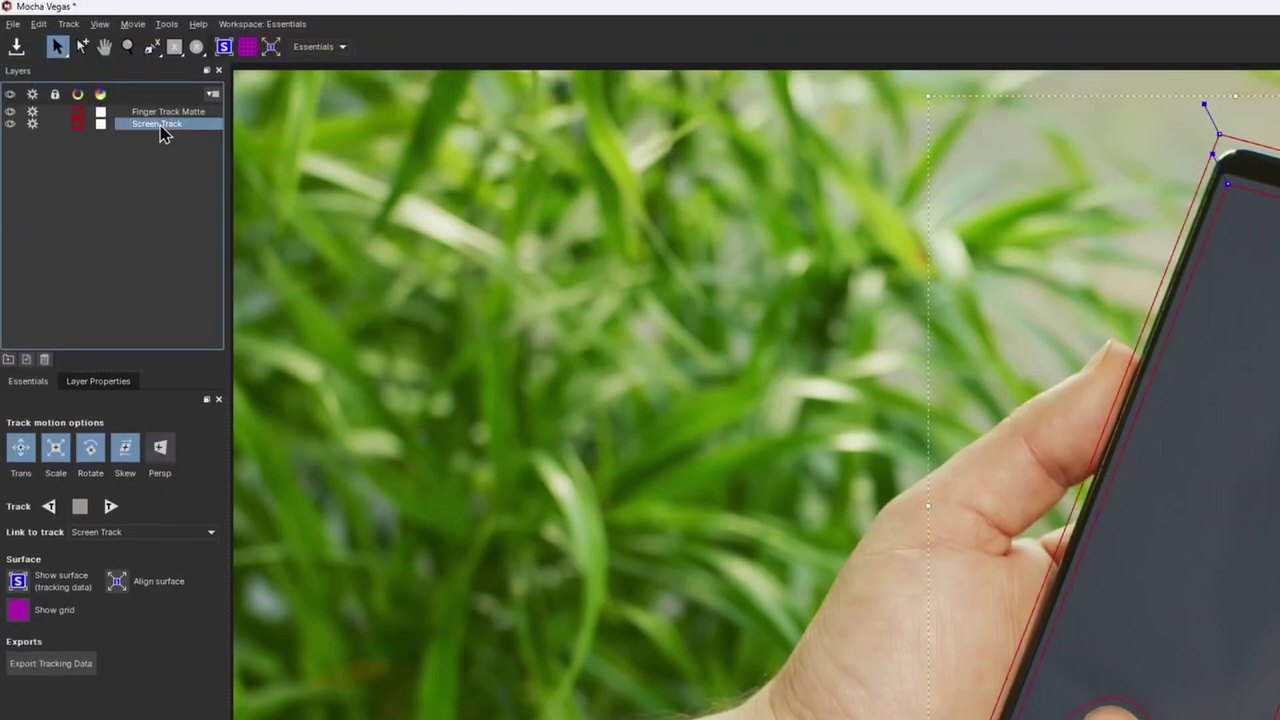
pyautogui.click(162, 459)
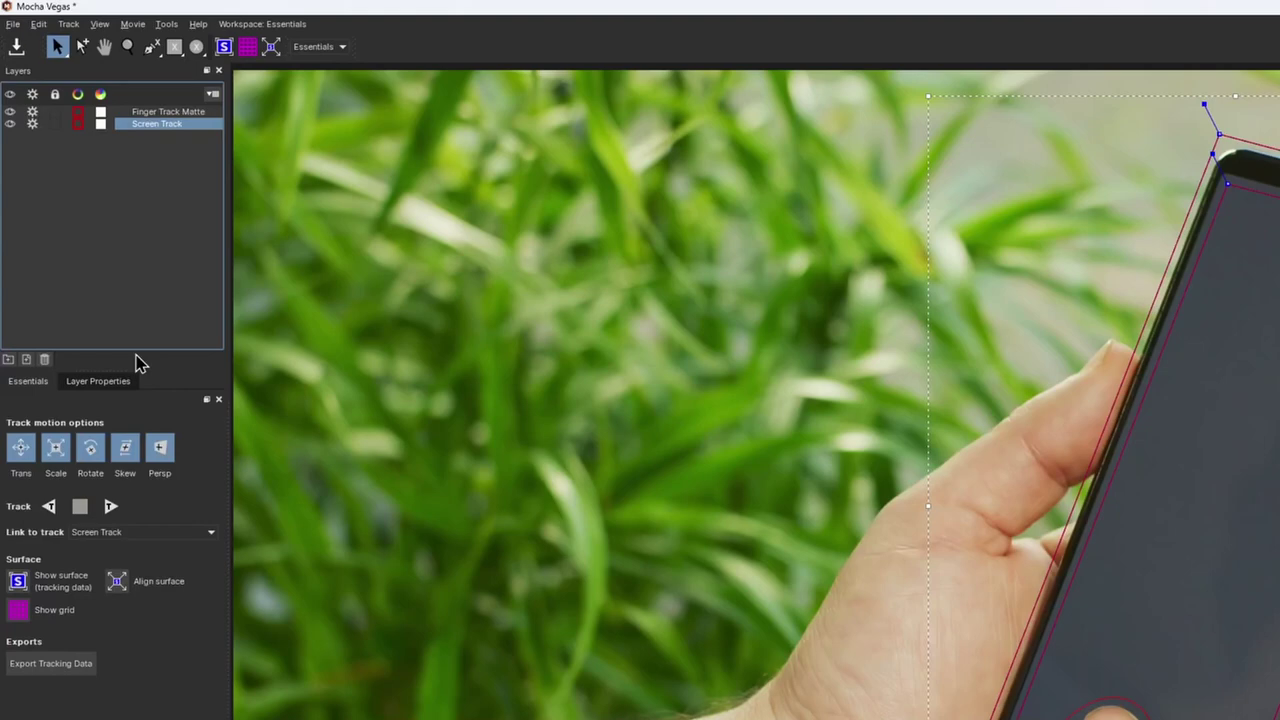
pyautogui.click(165, 112)
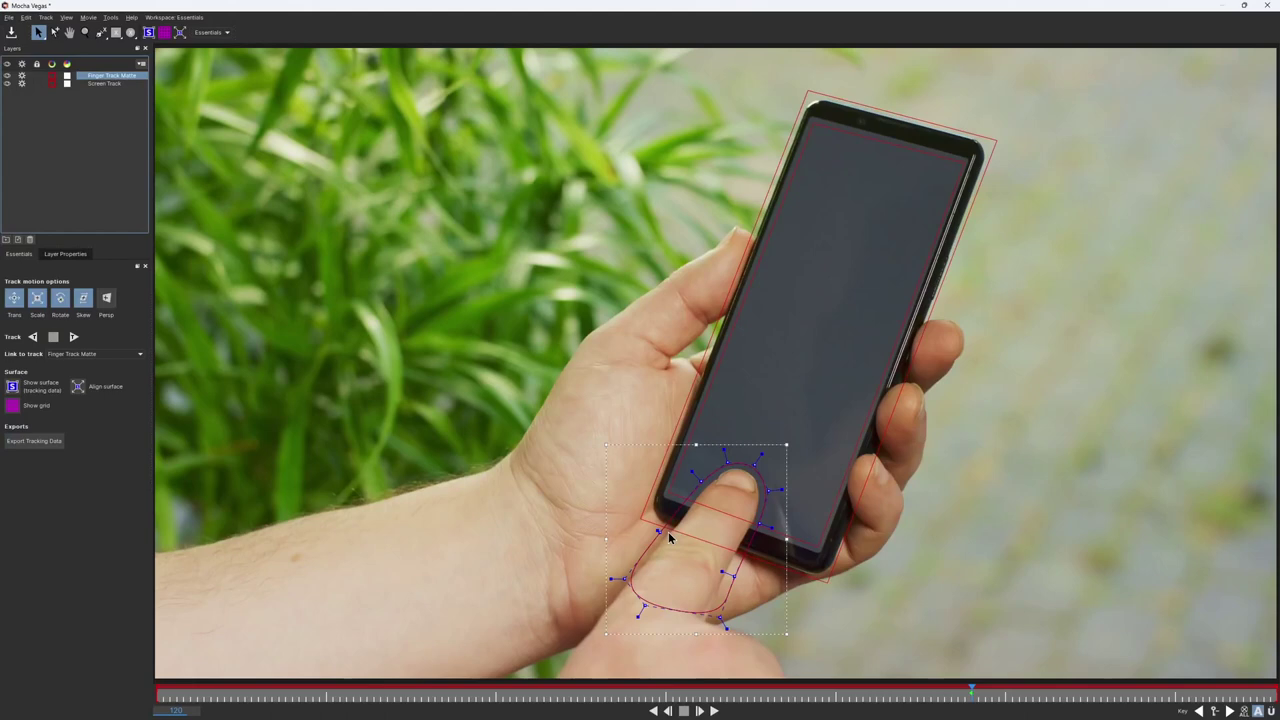
pyautogui.click(73, 336)
# Track the finger shape backward, stop it, and check the layer's In/Out frames.
pyautogui.click(33, 338)
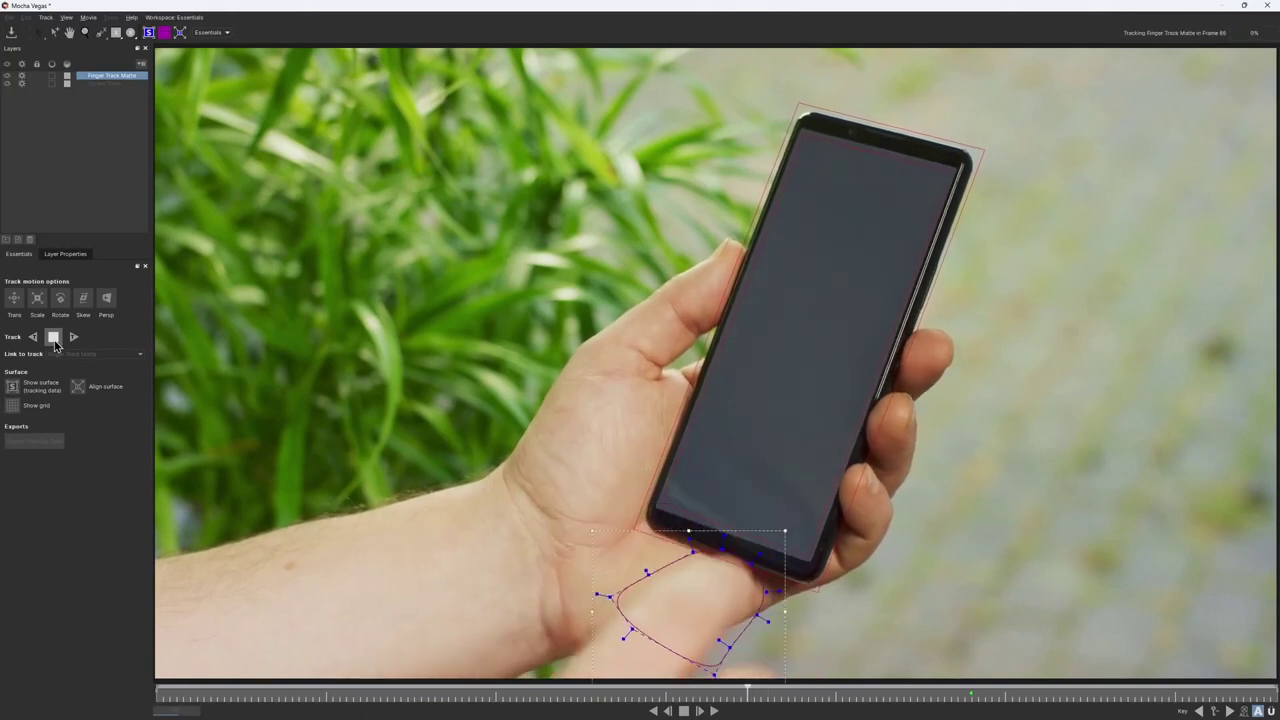
pyautogui.click(54, 338)
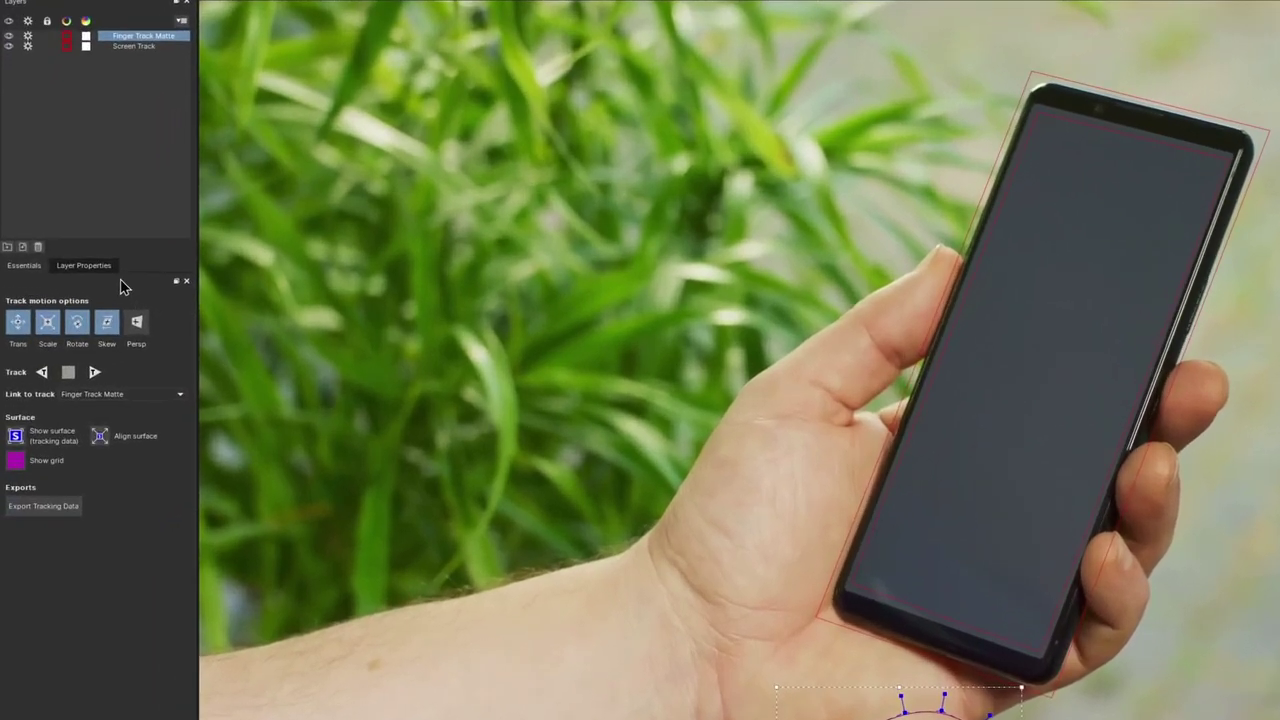
pyautogui.click(80, 255)
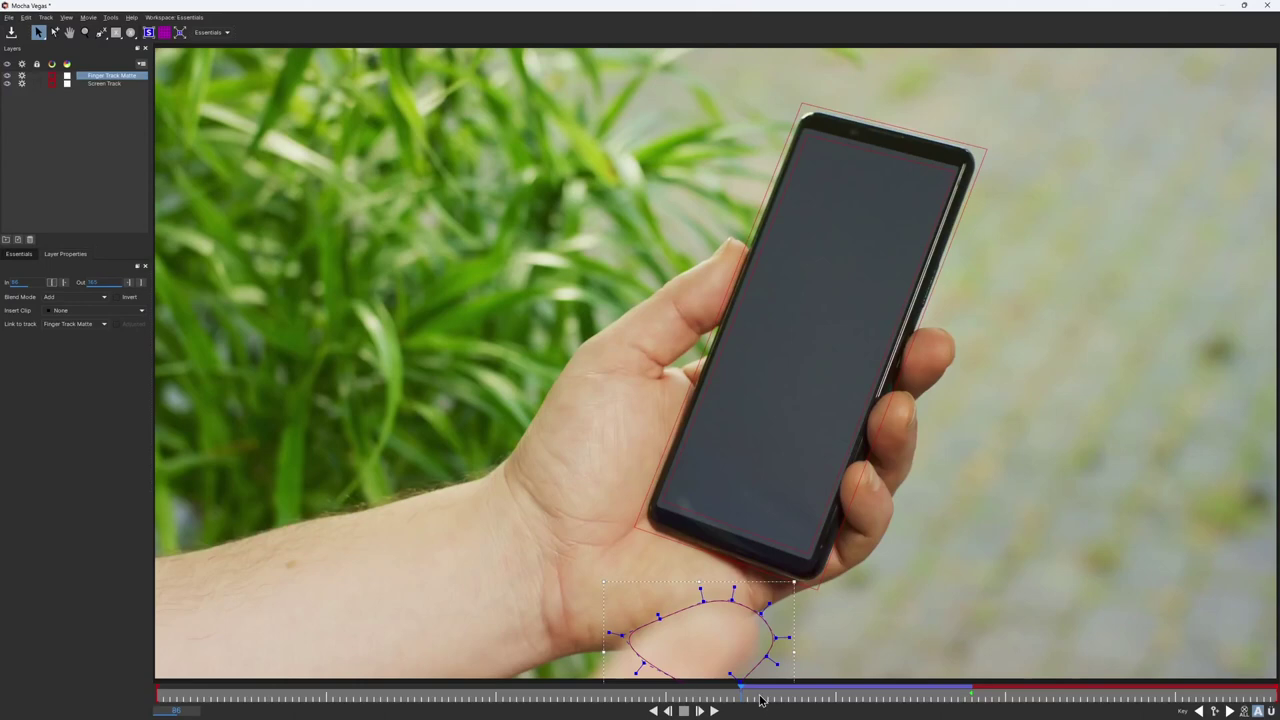
# From a later frame, track the finger forward, stop, and recheck the In 86 / Out frames.
pyautogui.moveTo(760, 700); pyautogui.dragTo(968, 702)
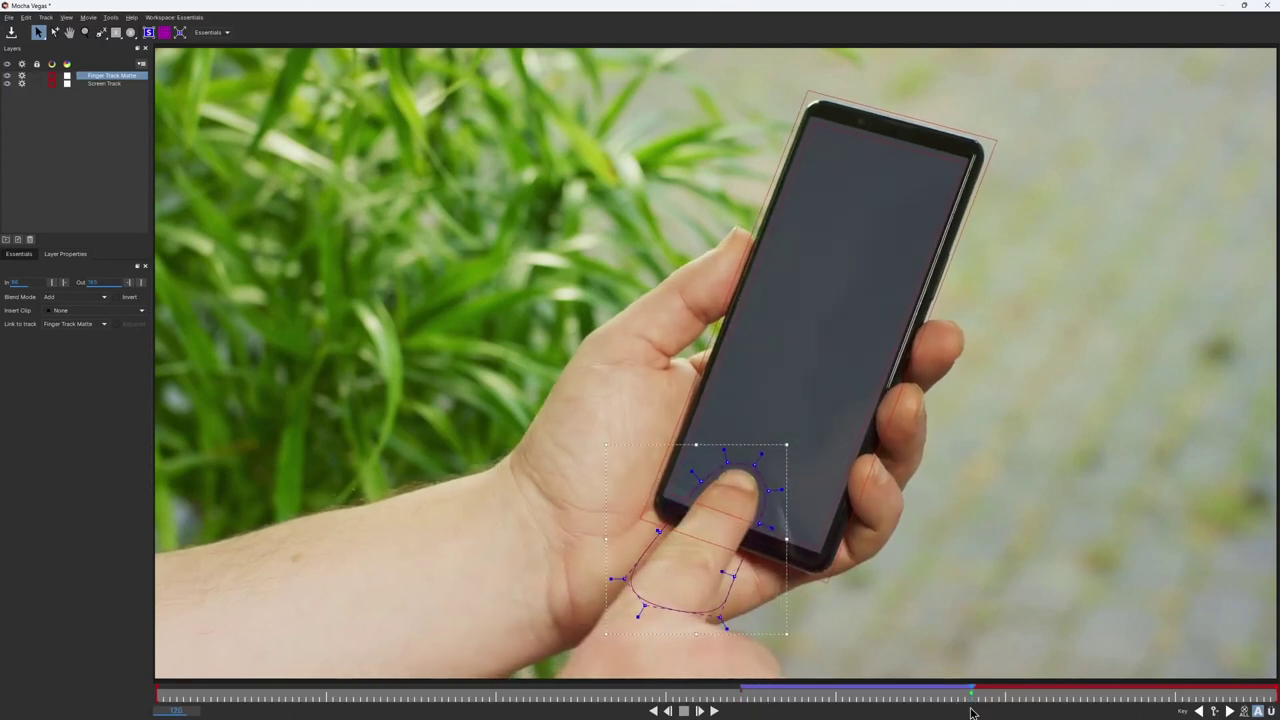
pyautogui.click(65, 253)
pyautogui.click(73, 337)
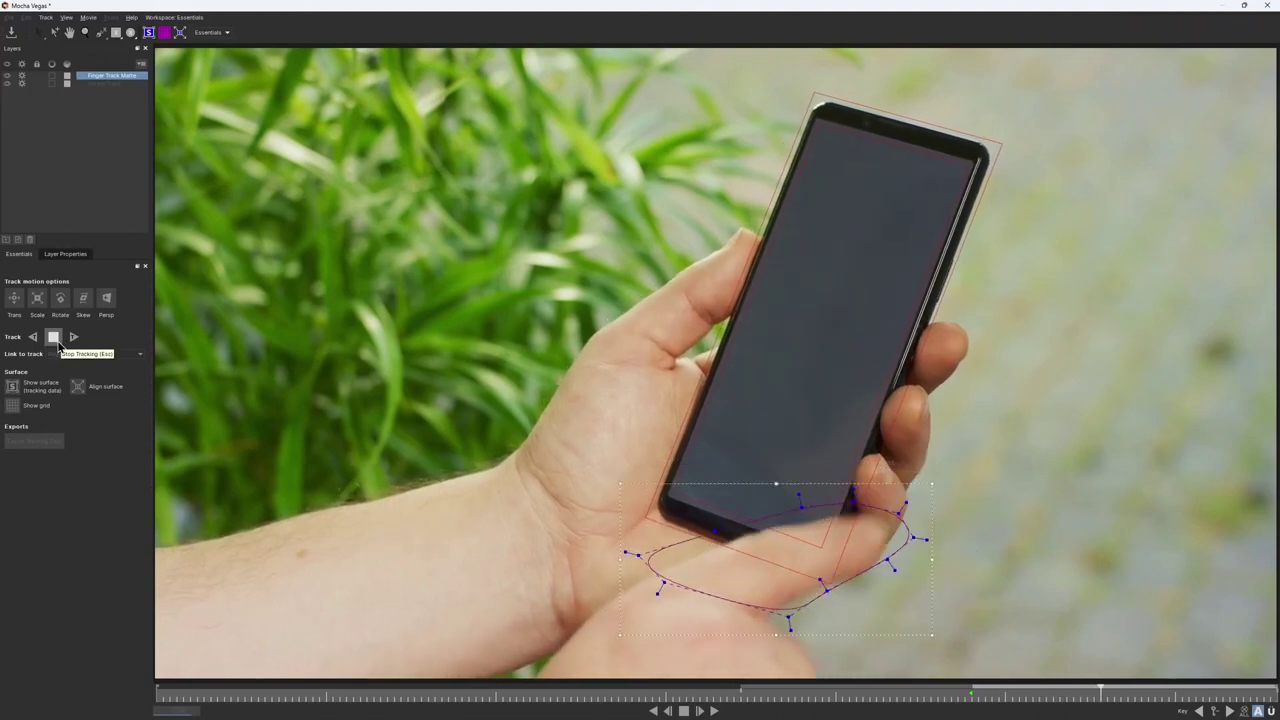
pyautogui.click(54, 337)
pyautogui.click(65, 253)
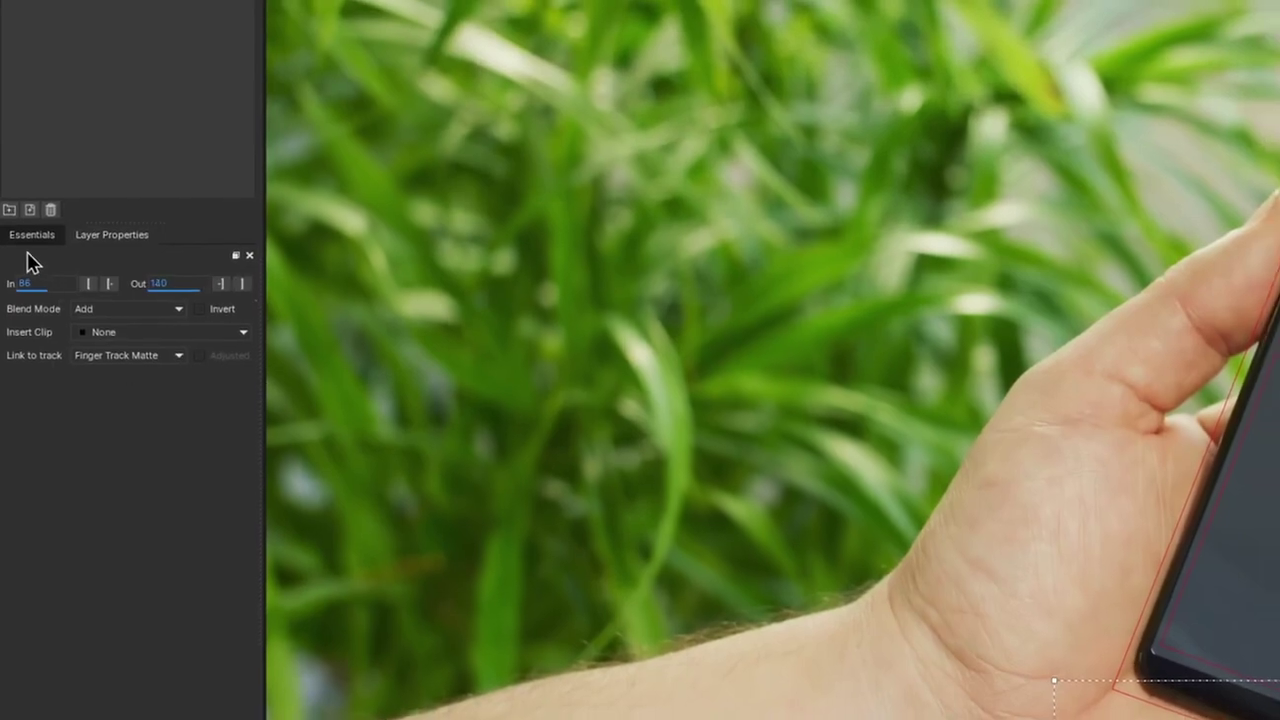
pyautogui.click(30, 236)
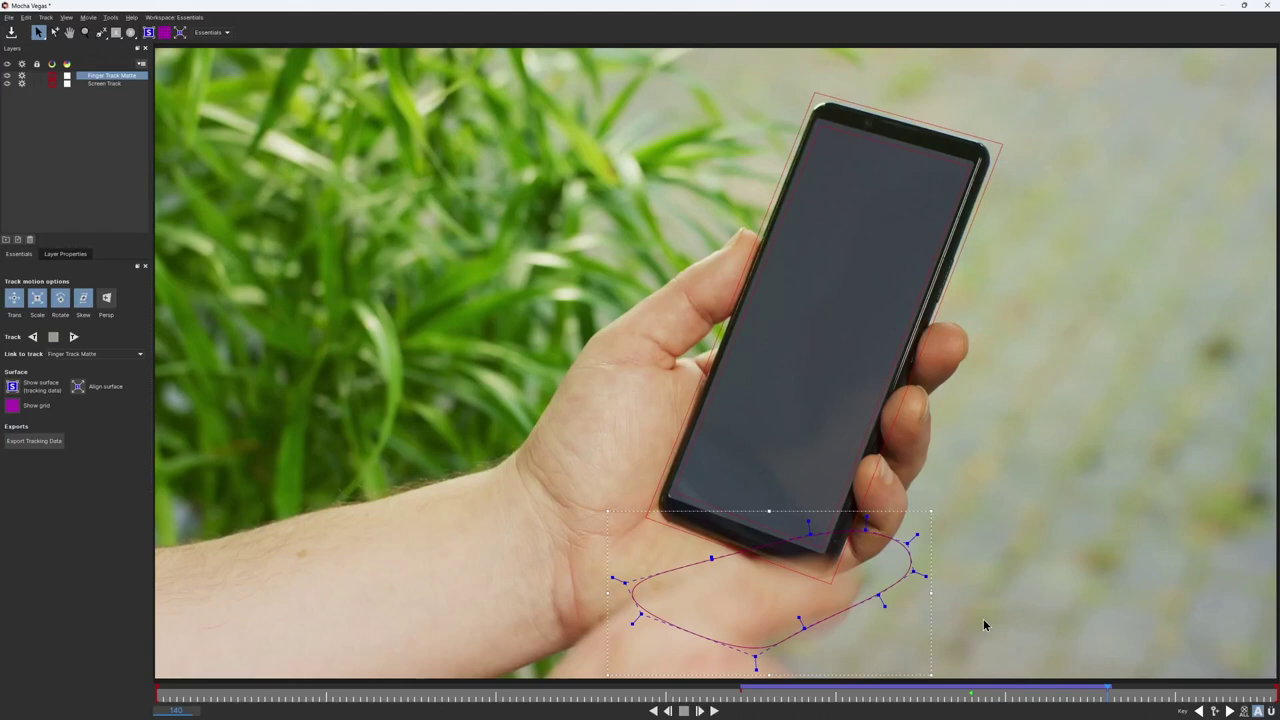
# Select Screen Track and track the phone screen forward from the clip's first frame.
pyautogui.click(980, 623)
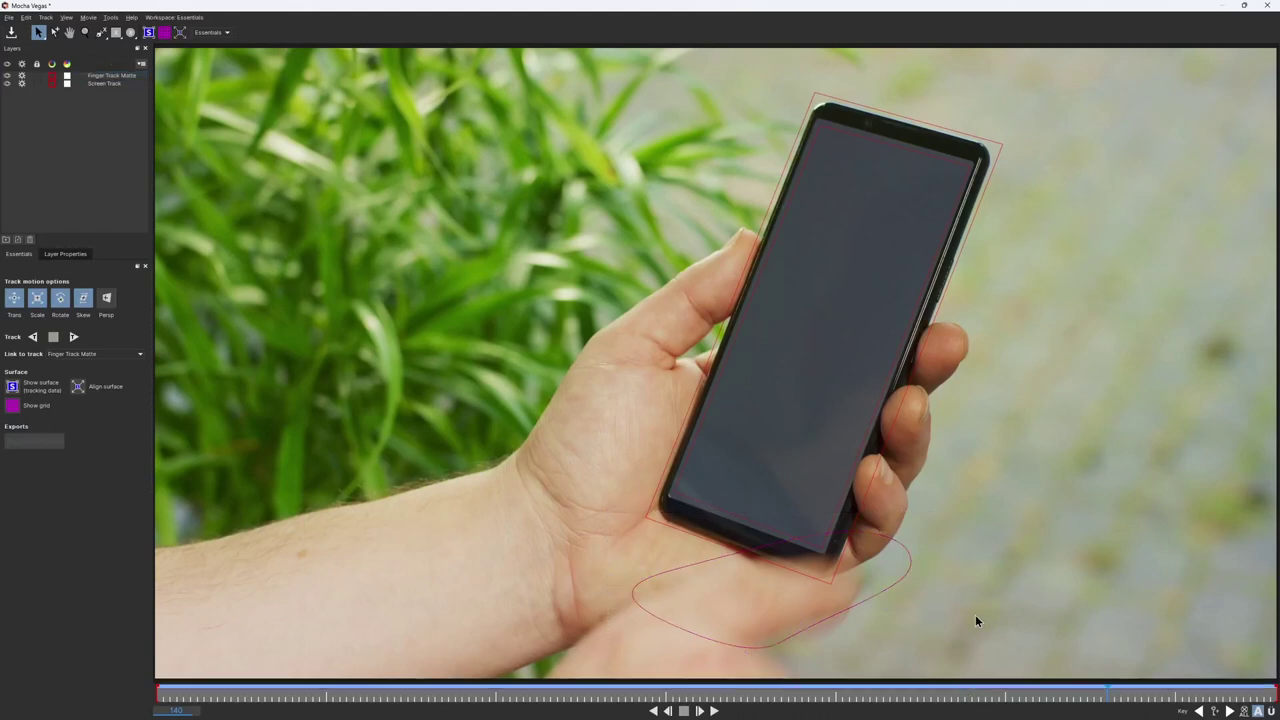
pyautogui.click(114, 84)
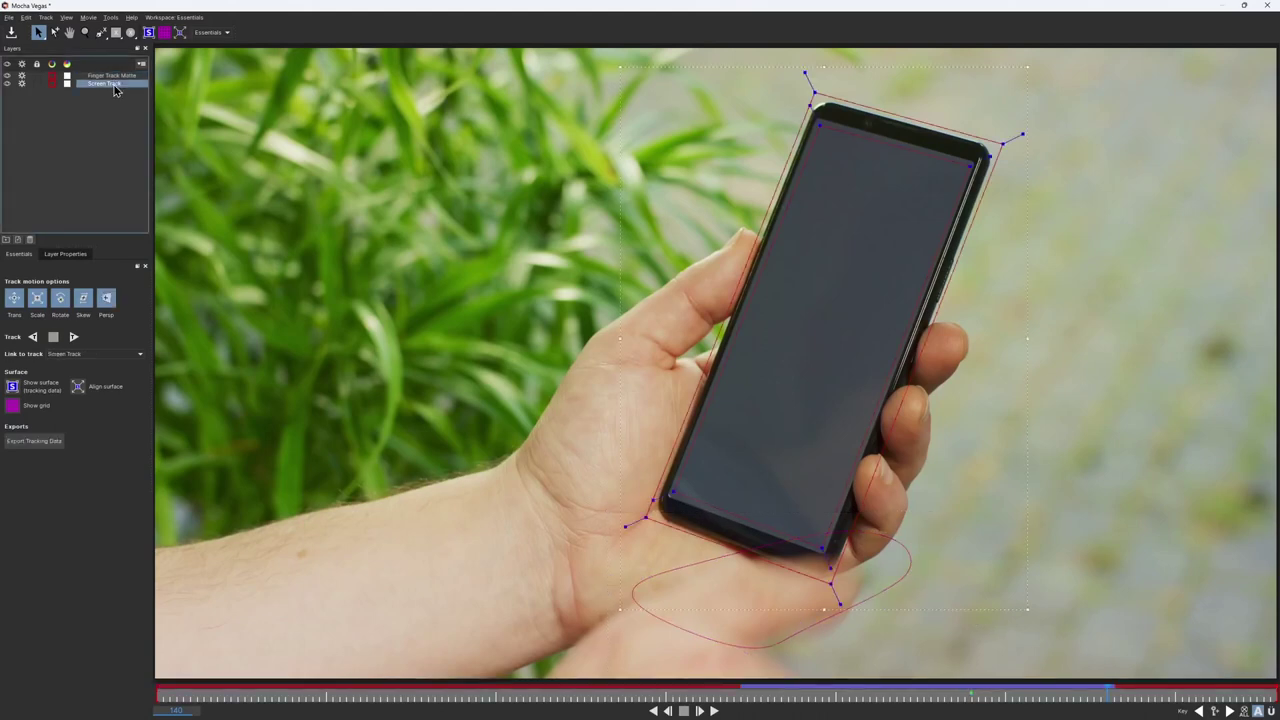
pyautogui.click(75, 337)
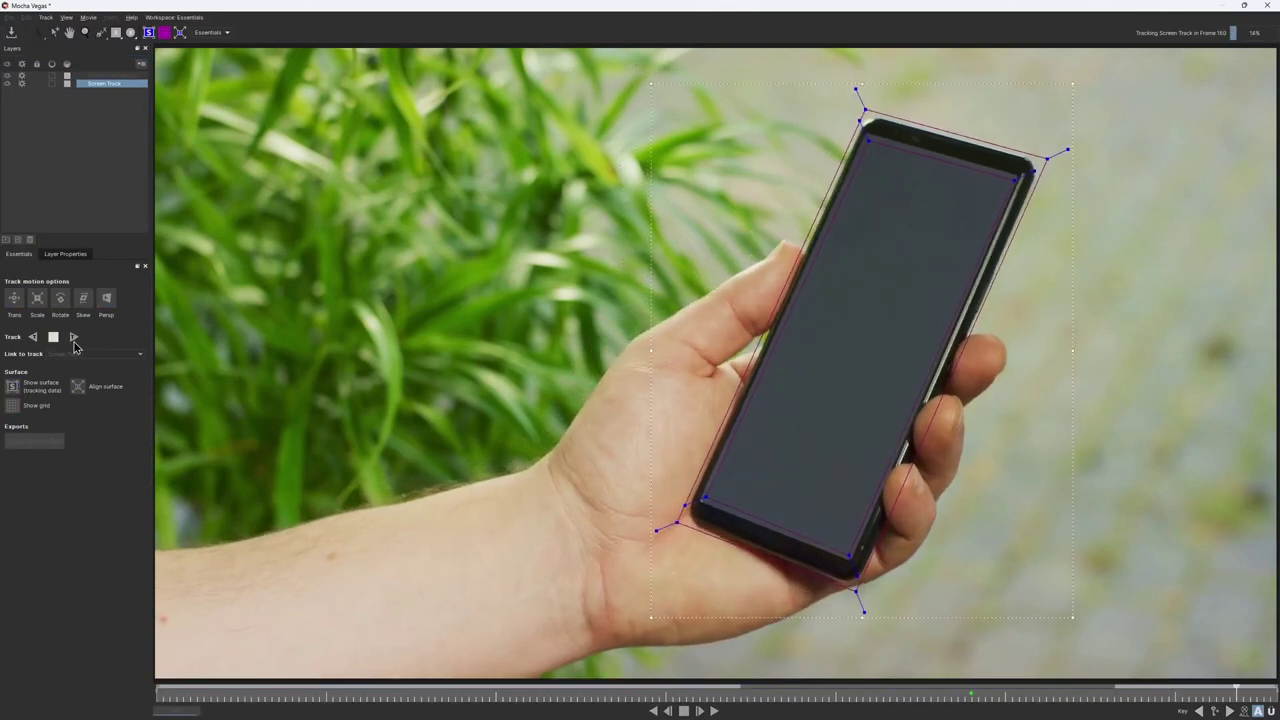
pyautogui.moveTo(1221, 694); pyautogui.dragTo(163, 392)
pyautogui.press('t')
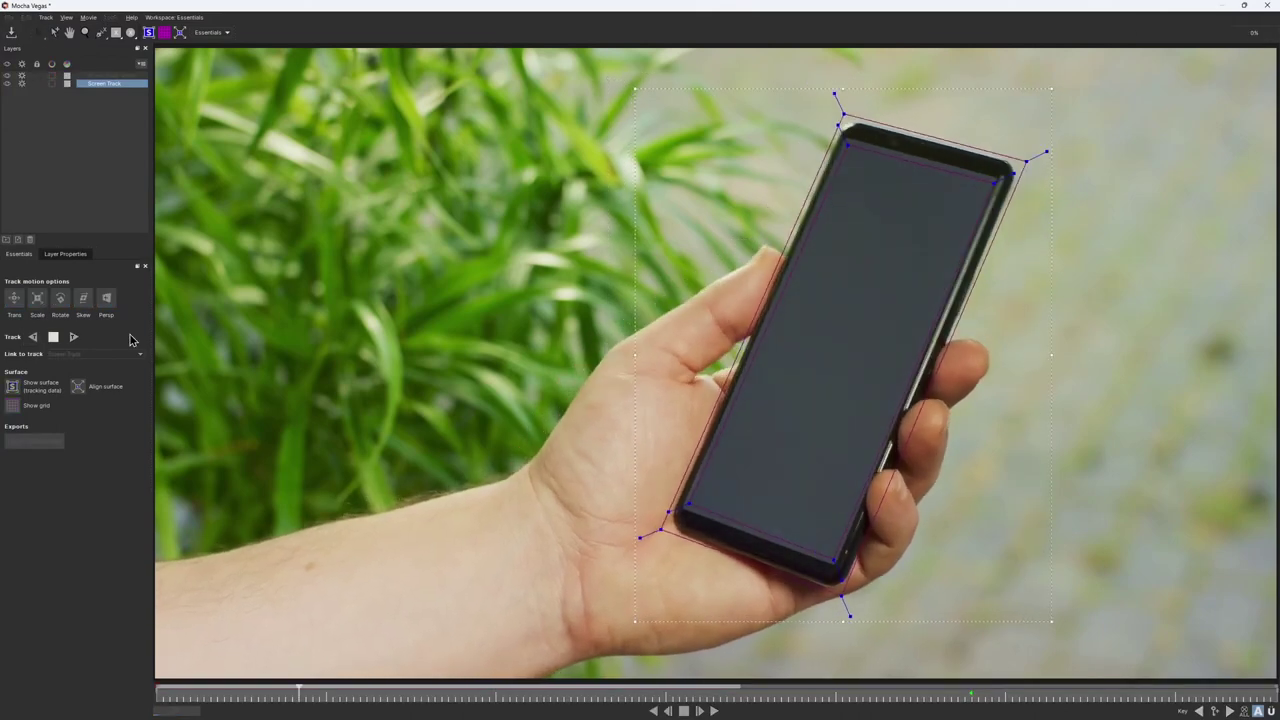
pyautogui.press('t')
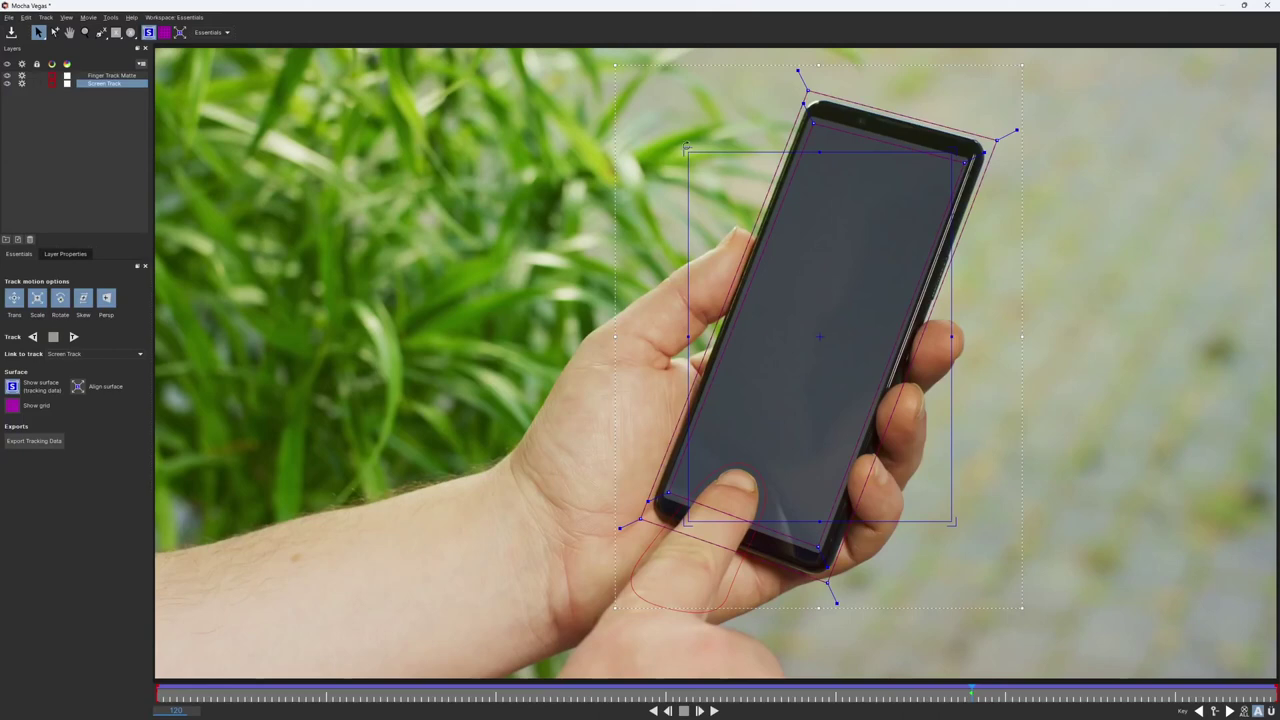
# Drag the four Screen Track surface corners onto the matching phone screen corners.
pyautogui.moveTo(686, 148); pyautogui.dragTo(804, 112)
pyautogui.moveTo(945, 149); pyautogui.dragTo(966, 158)
pyautogui.moveTo(686, 521); pyautogui.dragTo(660, 501)
pyautogui.moveTo(955, 520); pyautogui.dragTo(820, 548)
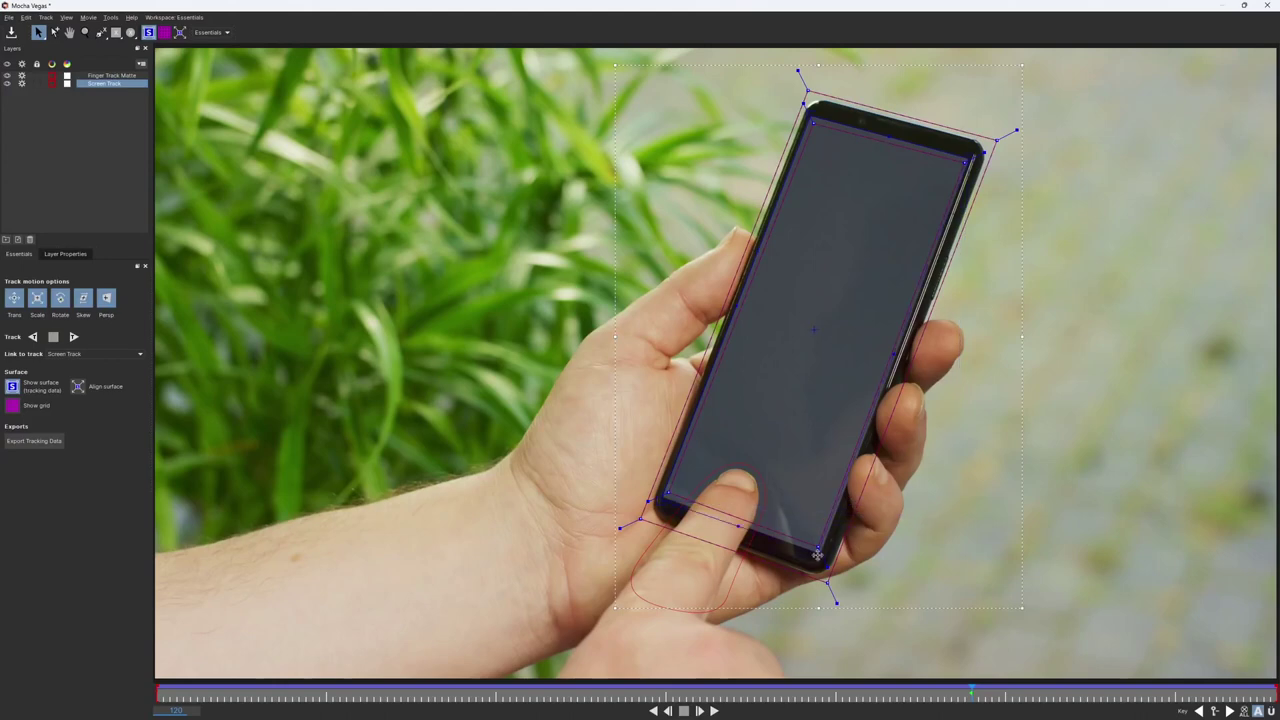
pyautogui.scroll(5, 820, 548)
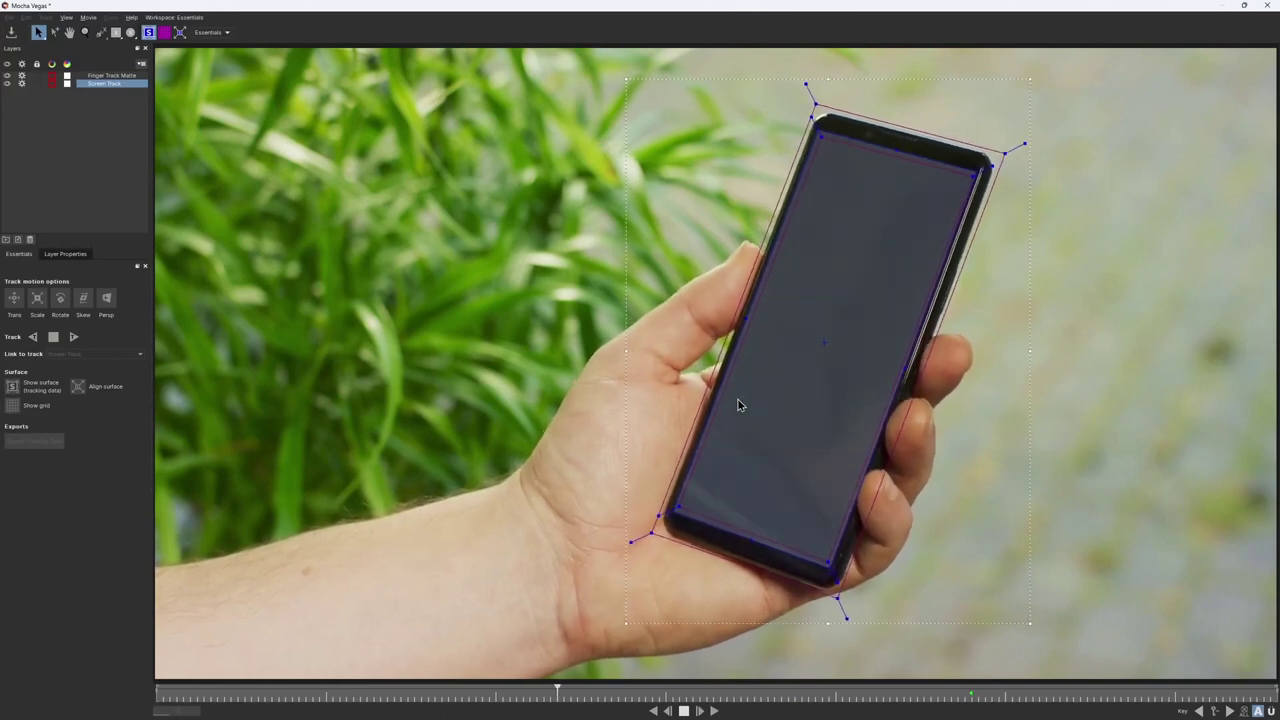
pyautogui.scroll(-1, 737, 398)
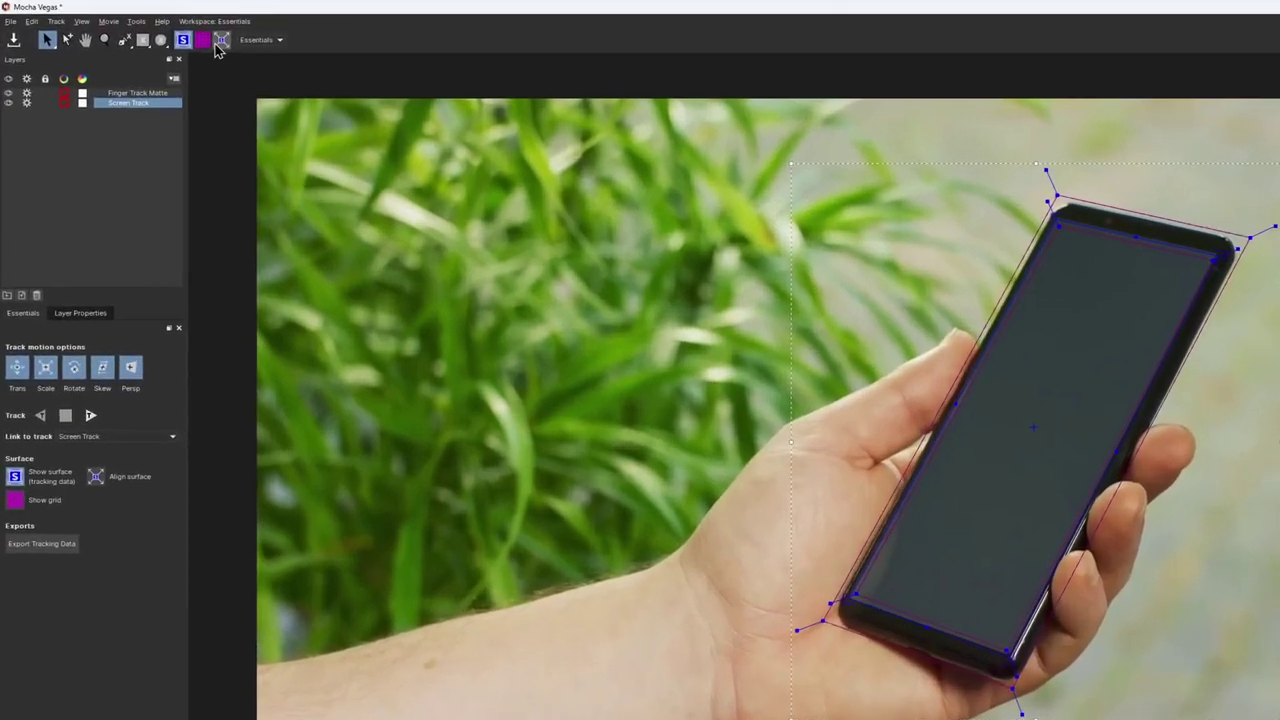
pyautogui.click(165, 33)
pyautogui.press('space')
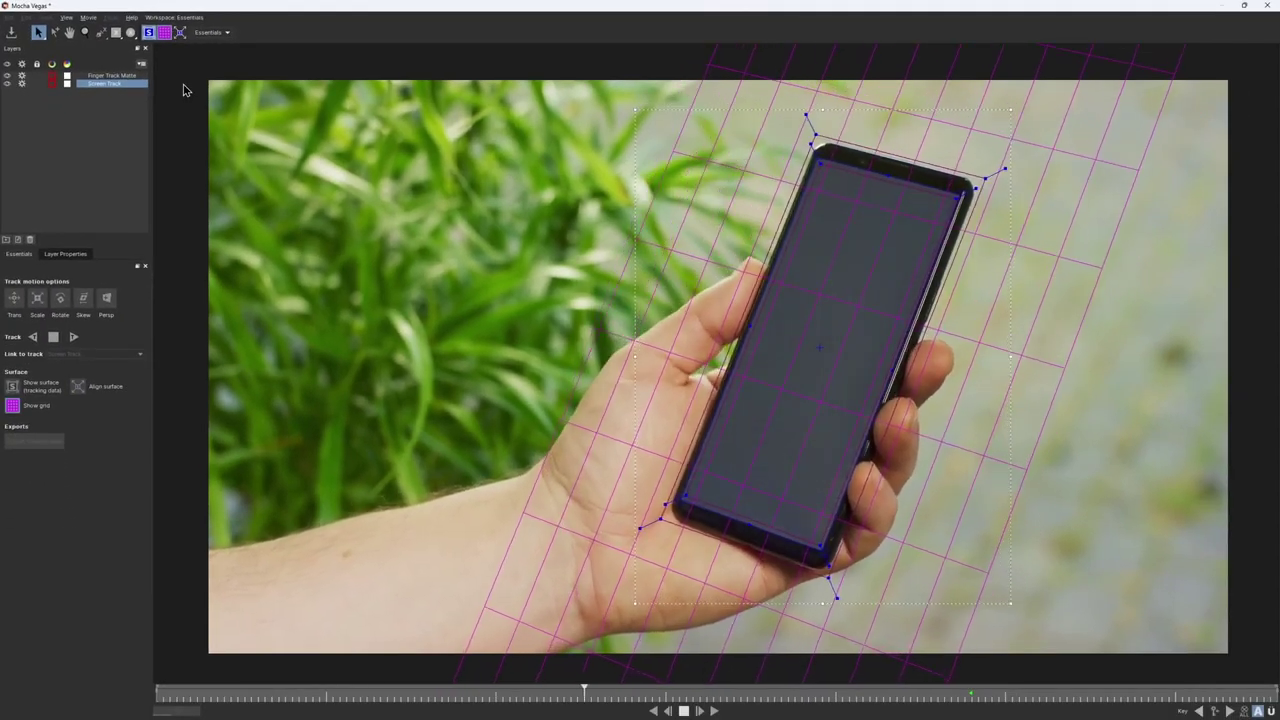
pyautogui.click(165, 34)
pyautogui.hotkey('ctrl', 'Left')
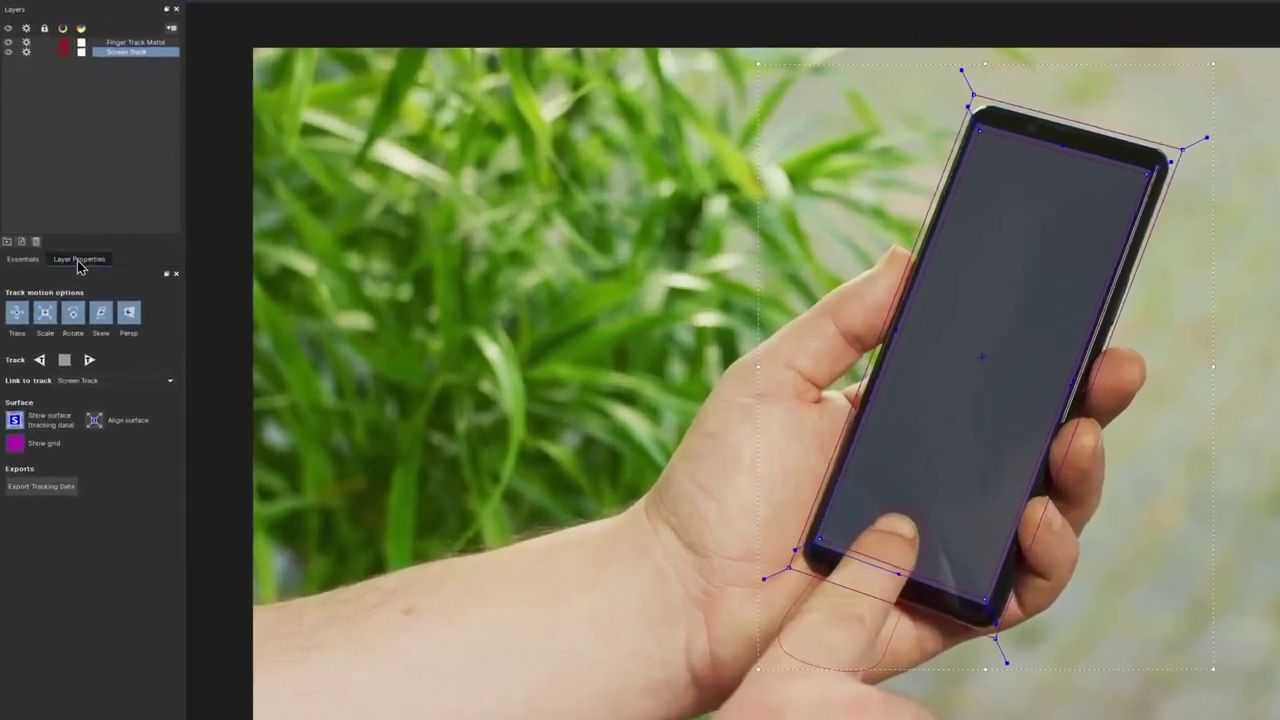
pyautogui.click(65, 255)
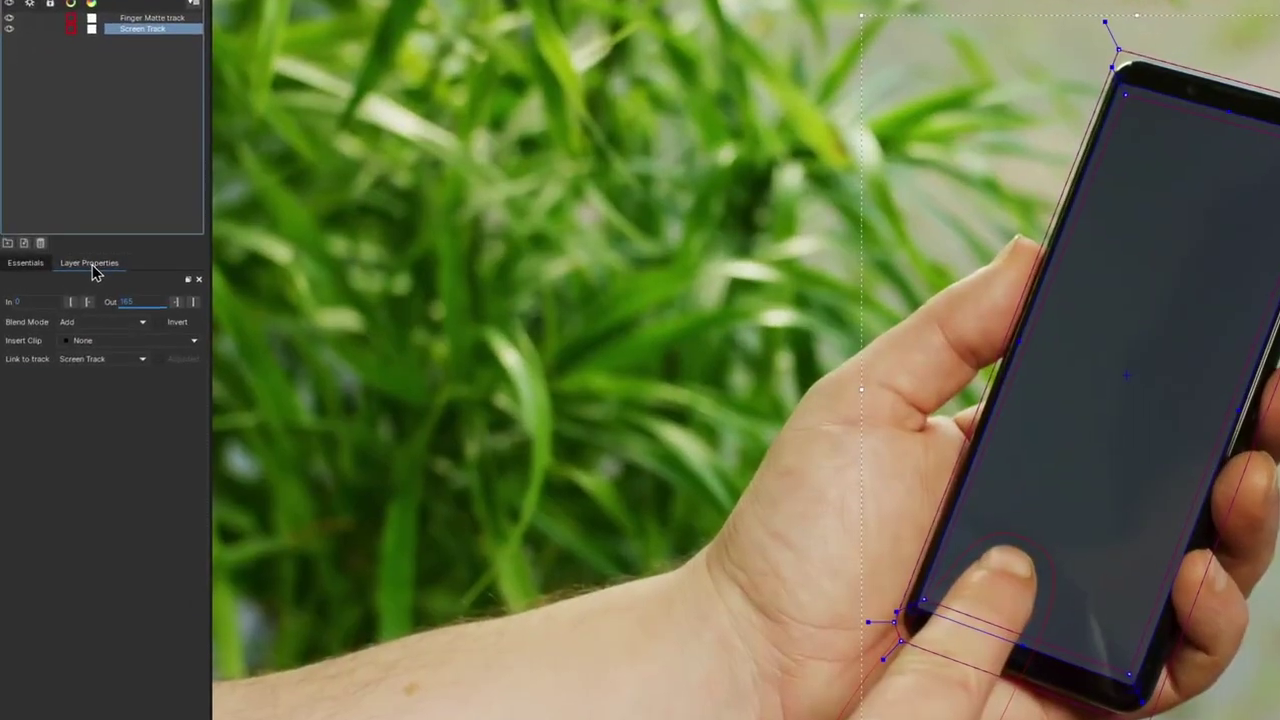
pyautogui.click(69, 309)
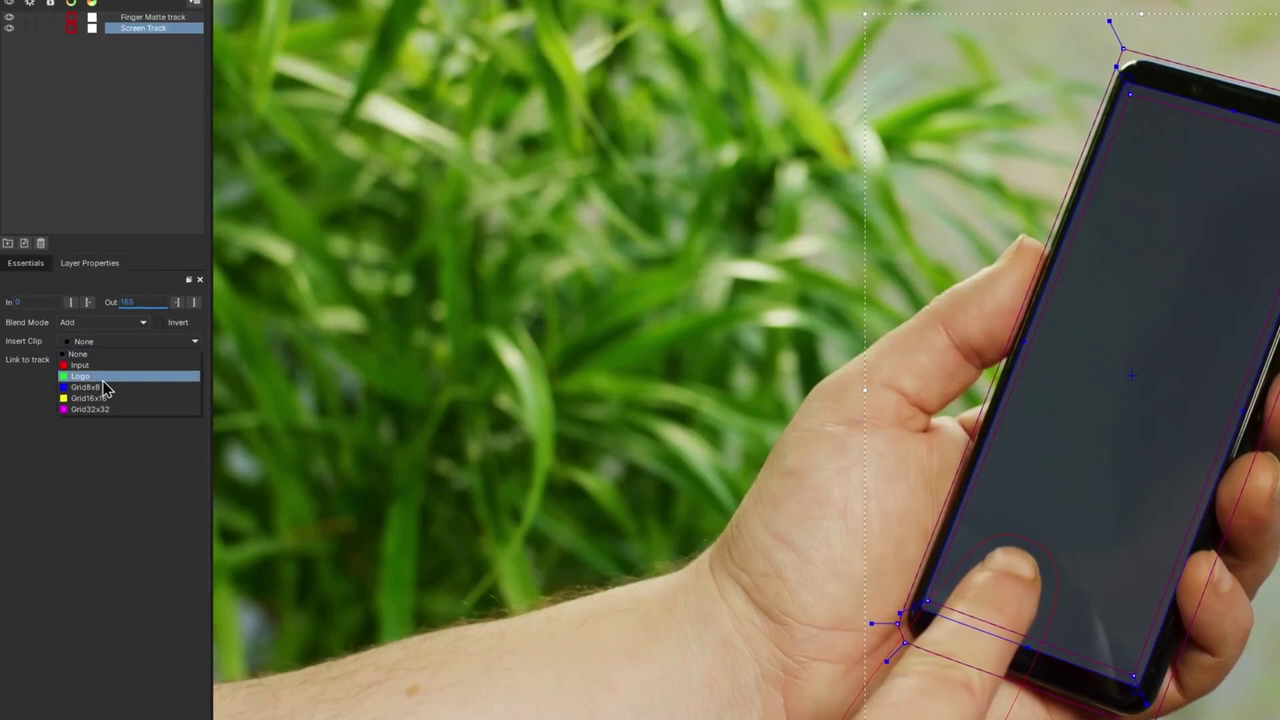
pyautogui.click(90, 375)
pyautogui.press('space')
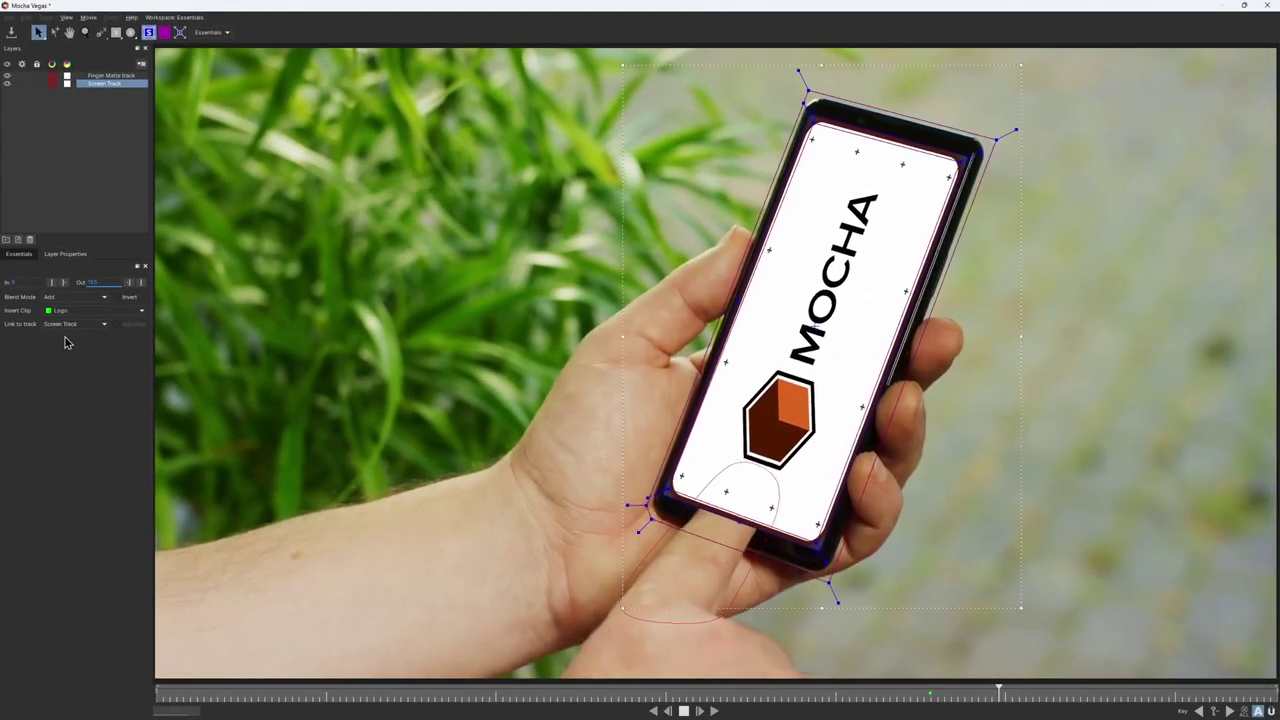
pyautogui.click(68, 312)
pyautogui.click(68, 319)
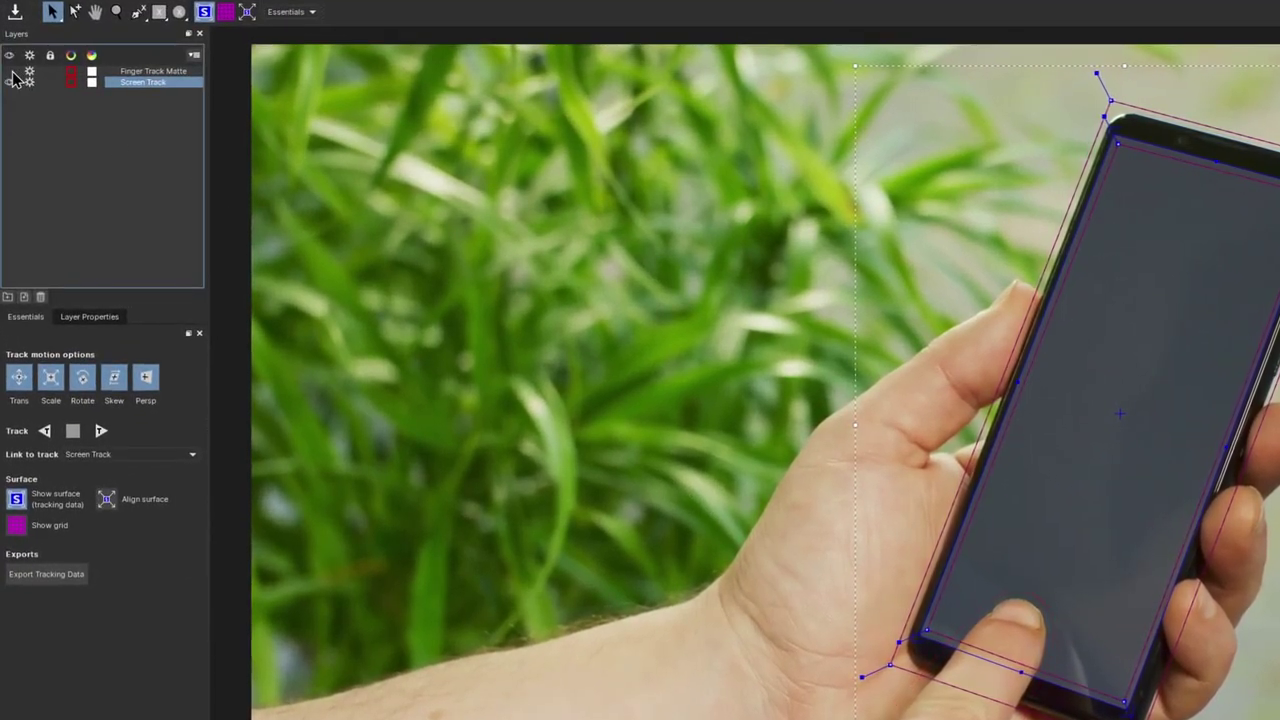
# With the X-Spline tool, place points from the finger's base around the fingertip and down its right side.
pyautogui.click(141, 13)
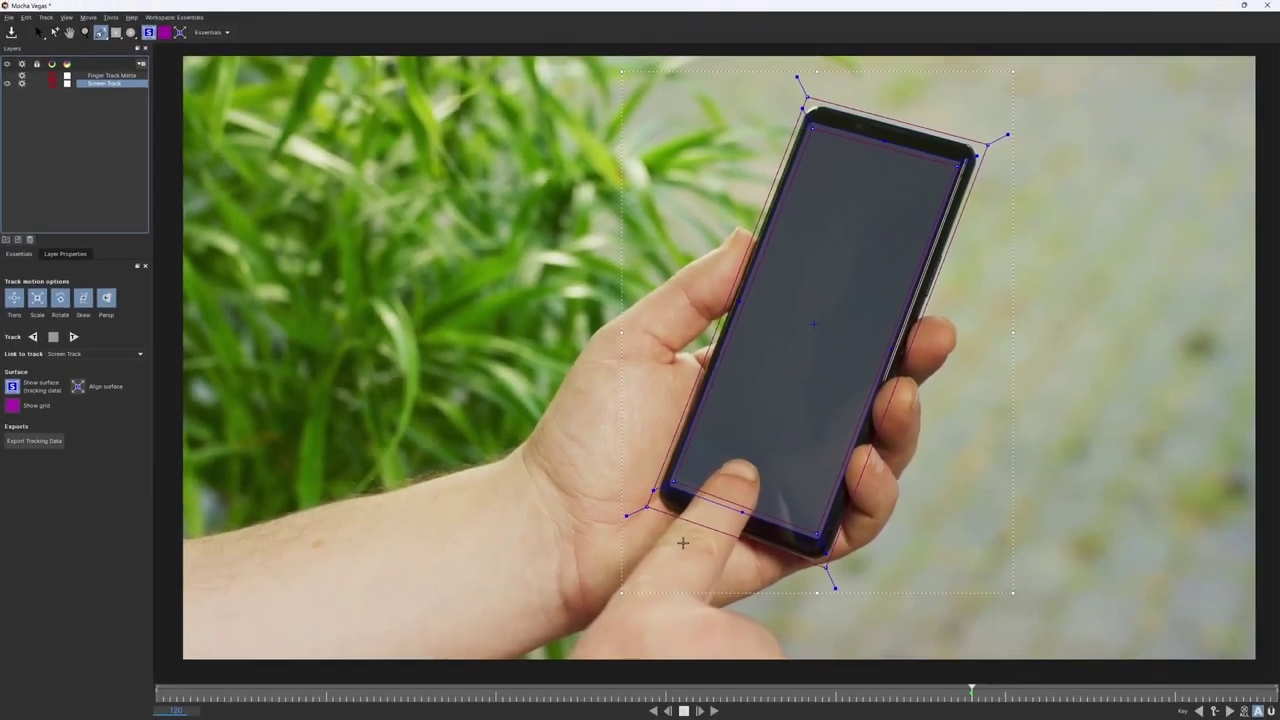
pyautogui.scroll(5, 640, 531)
pyautogui.click(629, 548)
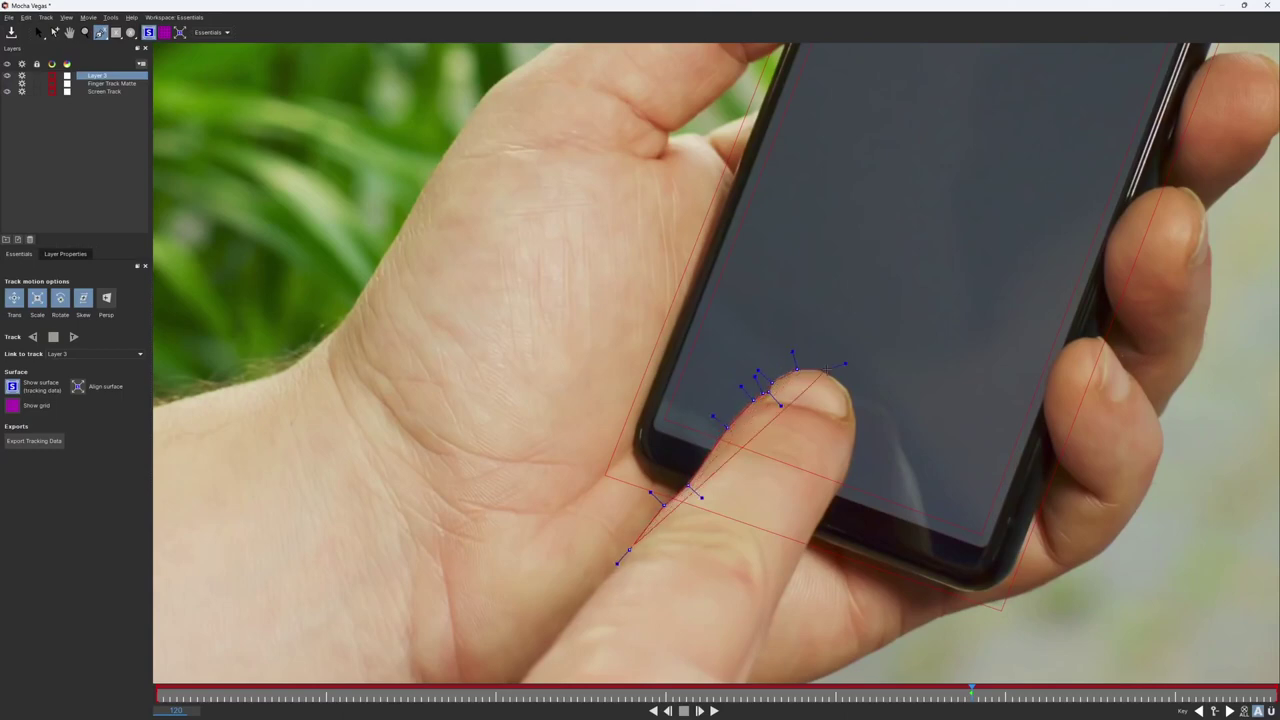
pyautogui.click(825, 373)
pyautogui.click(848, 386)
pyautogui.click(851, 408)
pyautogui.click(858, 424)
pyautogui.click(850, 472)
# Outline the finger's base, close the shape, and nudge the top point onto the fingertip edge.
pyautogui.click(818, 521)
pyautogui.click(783, 585)
pyautogui.click(767, 623)
pyautogui.click(691, 599)
pyautogui.click(629, 548)
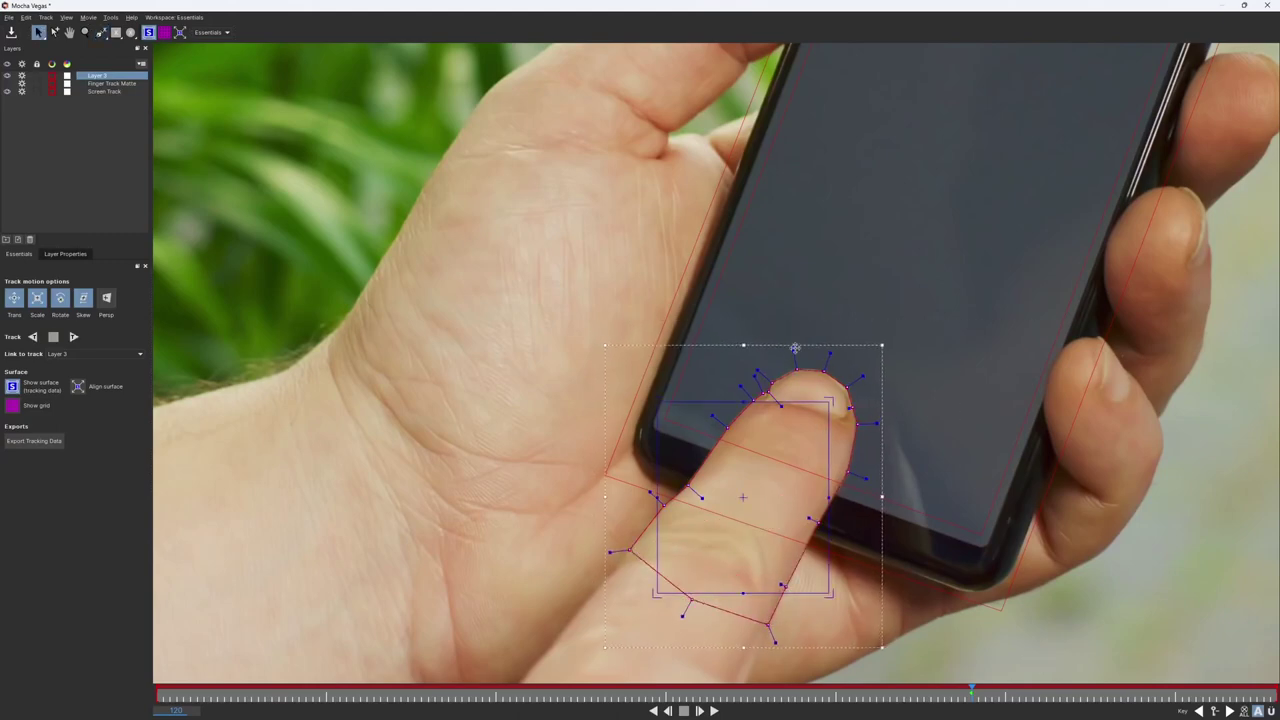
pyautogui.scroll(3, 803, 395)
pyautogui.moveTo(802, 316); pyautogui.dragTo(800, 311)
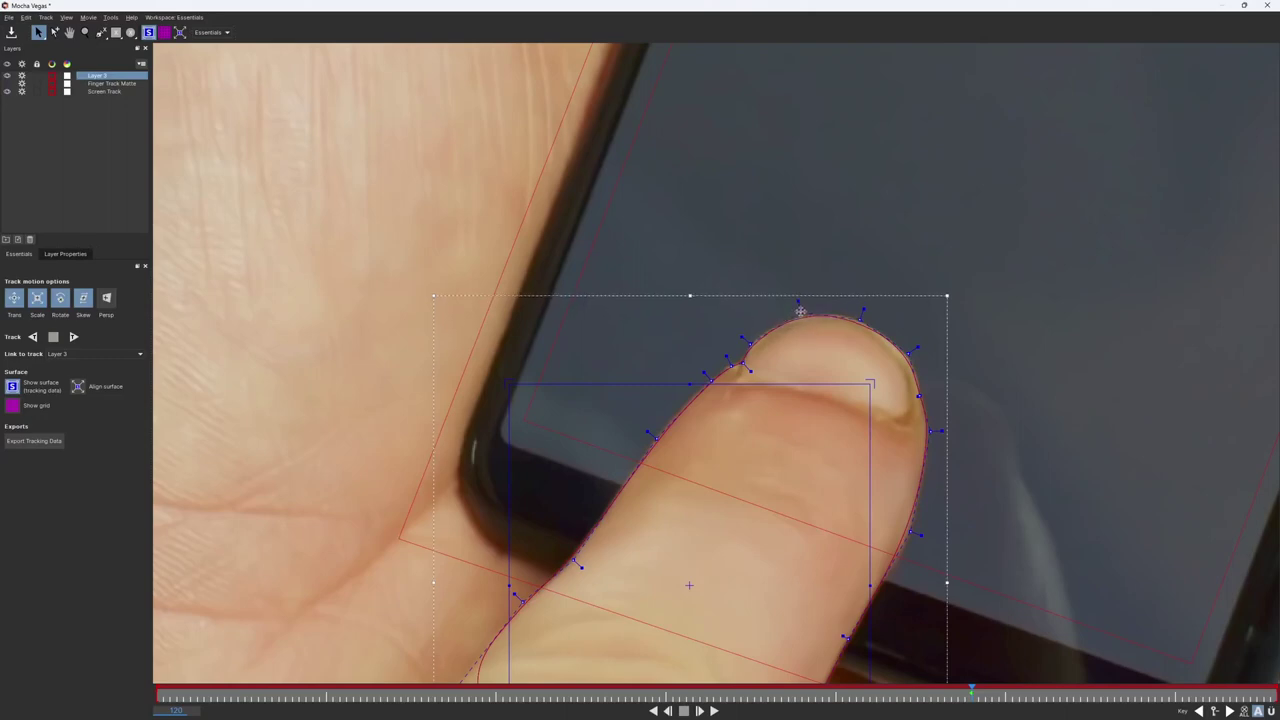
pyautogui.scroll(-3, 875, 341)
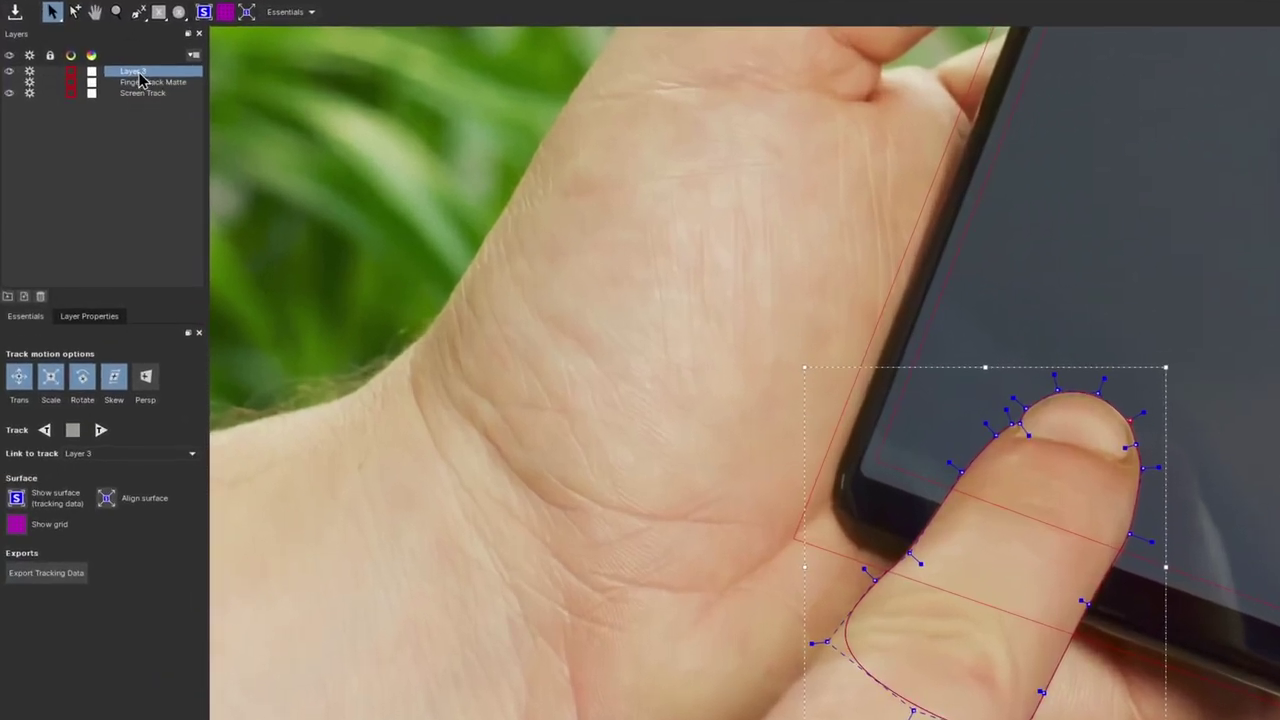
# Rename the new mask layer to 'Finger Mask'.
pyautogui.doubleClick(100, 76)
pyautogui.write('Fi')
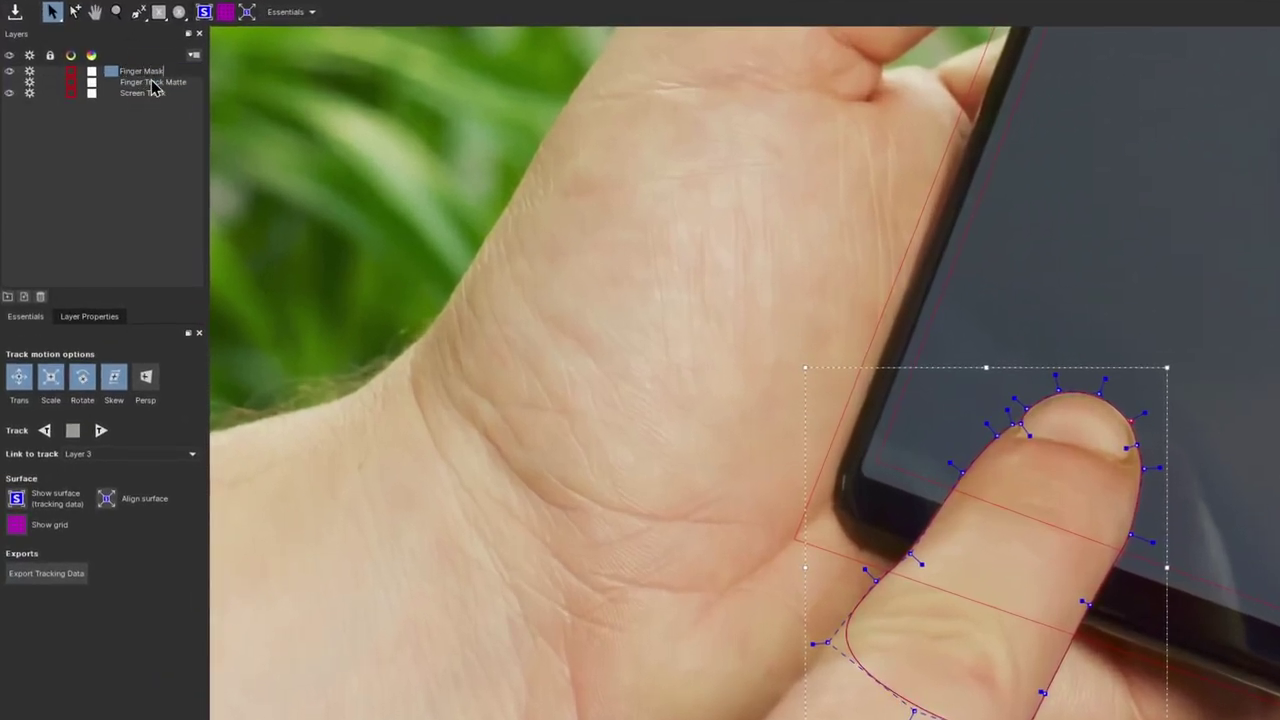
pyautogui.write('nger Mask')
pyautogui.click(170, 167)
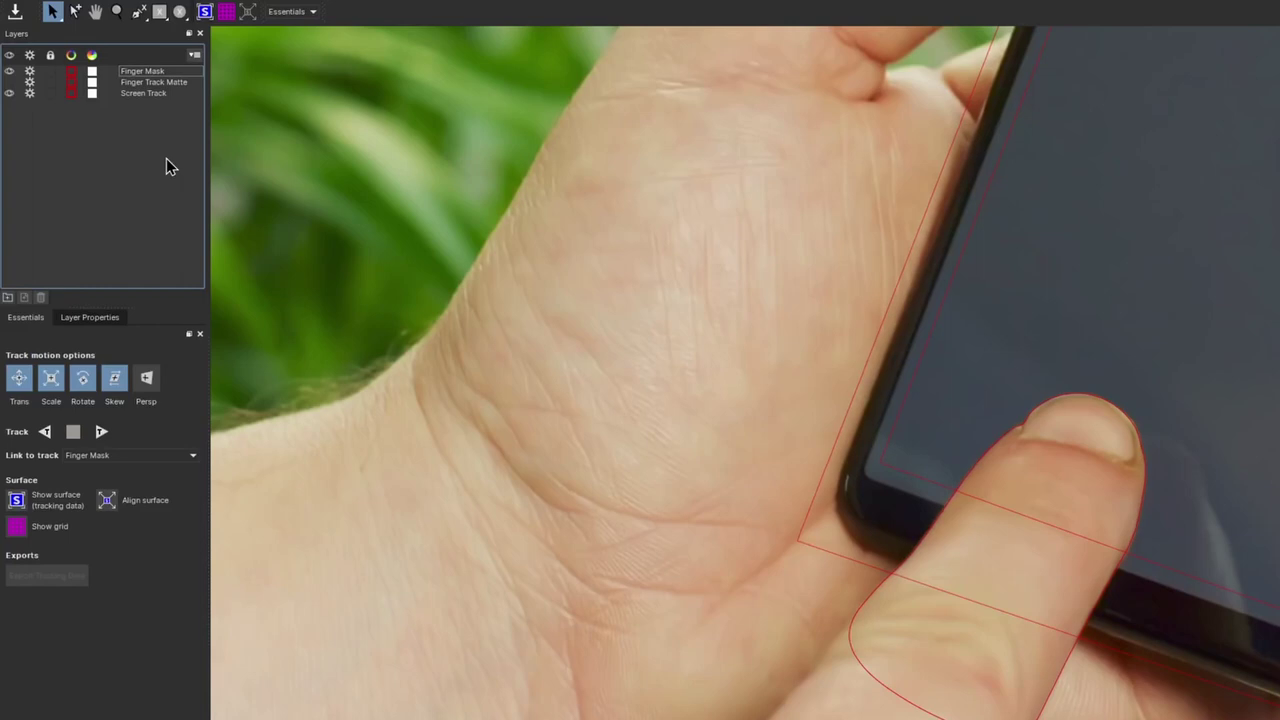
# Set Finger Mask's Link to track to Finger Track Matte and scrub to confirm it follows.
pyautogui.click(148, 73)
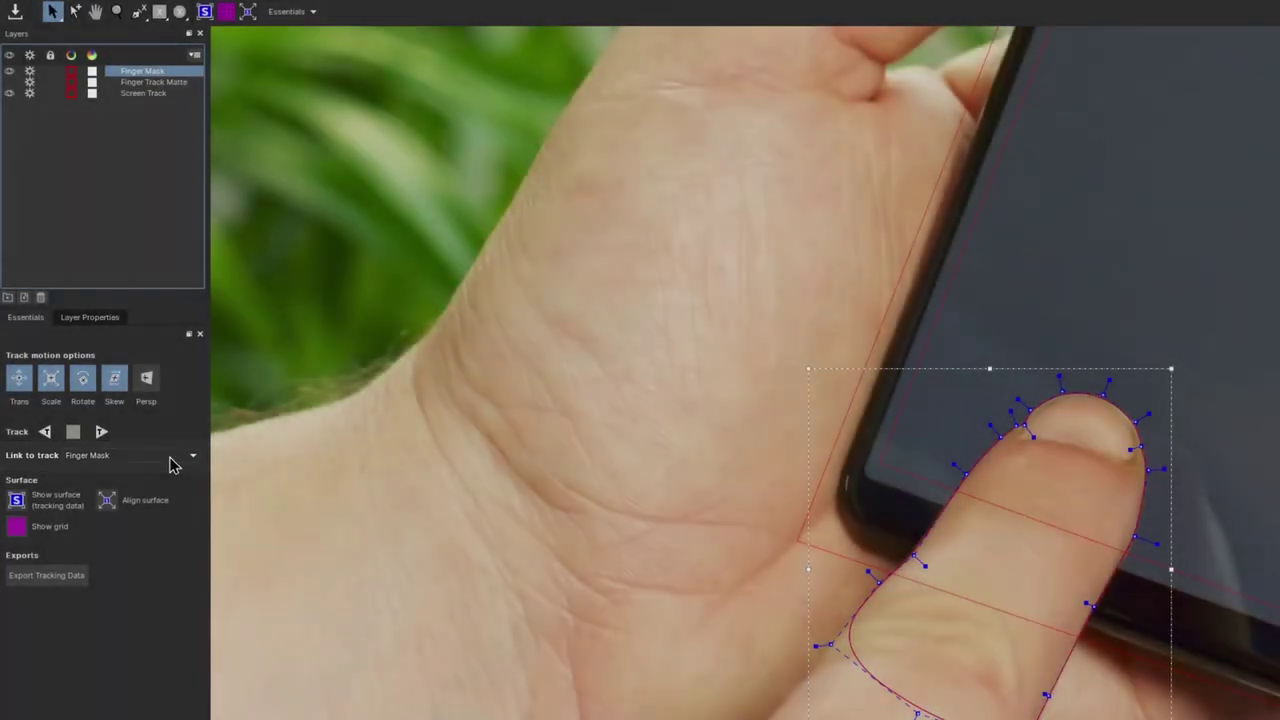
pyautogui.click(171, 456)
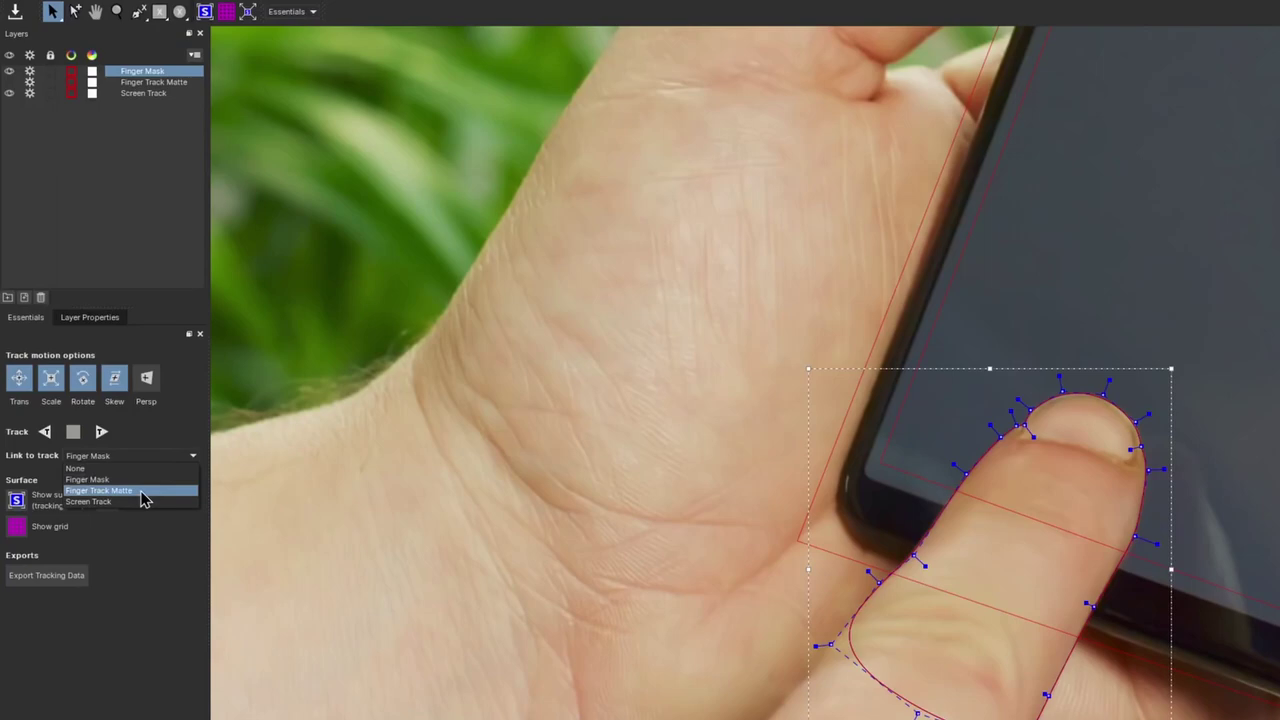
pyautogui.click(142, 492)
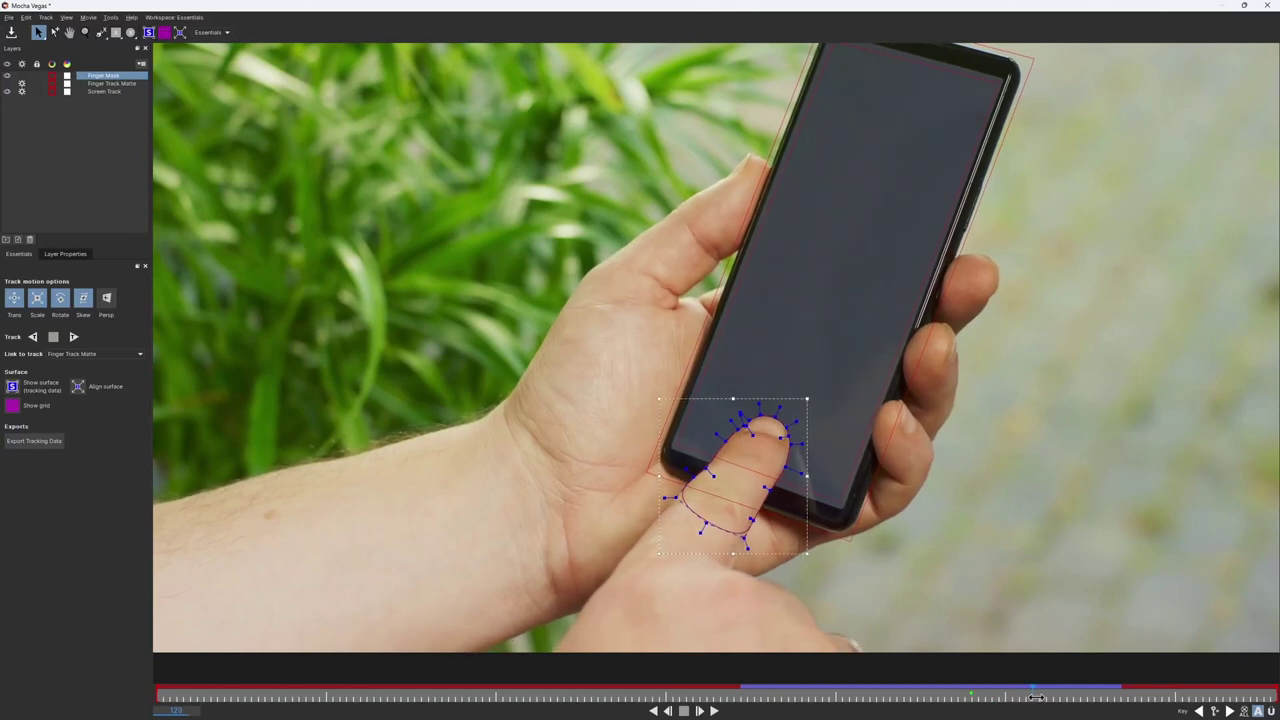
pyautogui.moveTo(1087, 699); pyautogui.dragTo(876, 697)
# On a later frame, zoom in and drag Finger Mask's points to refit the fingertip.
pyautogui.scroll(5, 760, 372)
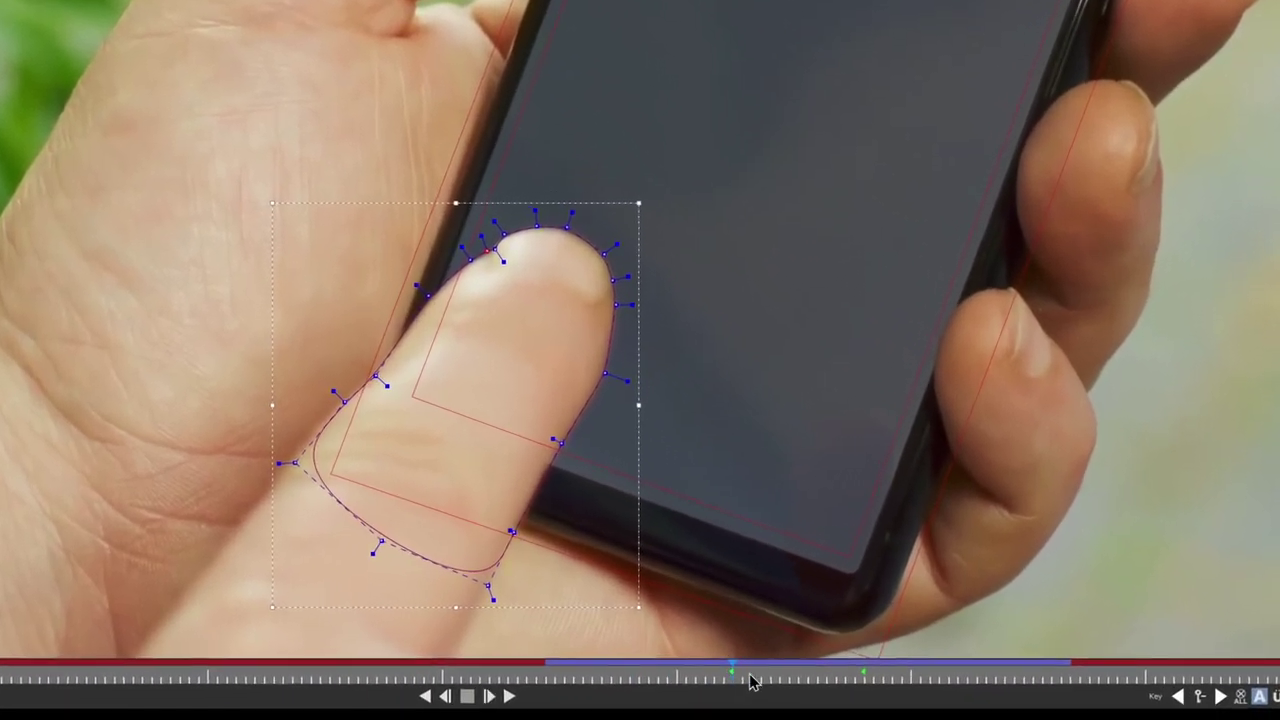
pyautogui.moveTo(743, 683); pyautogui.dragTo(792, 683)
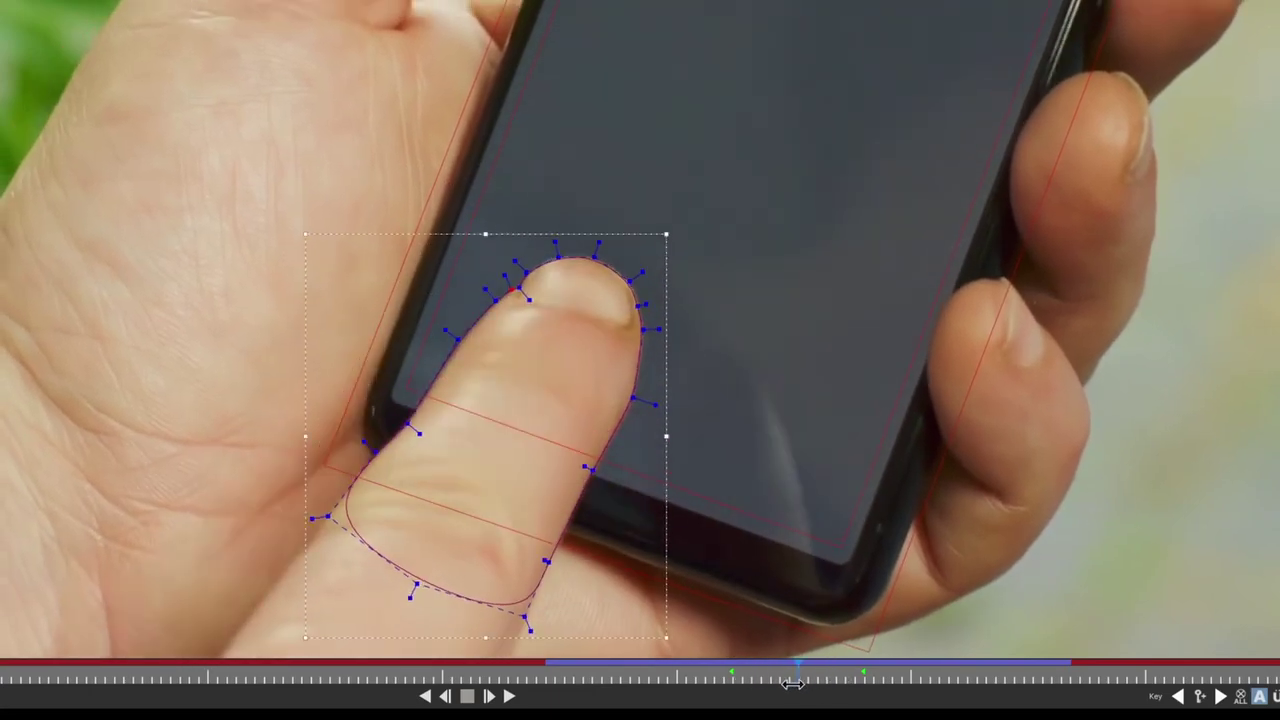
pyautogui.click(587, 321)
pyautogui.click(546, 236)
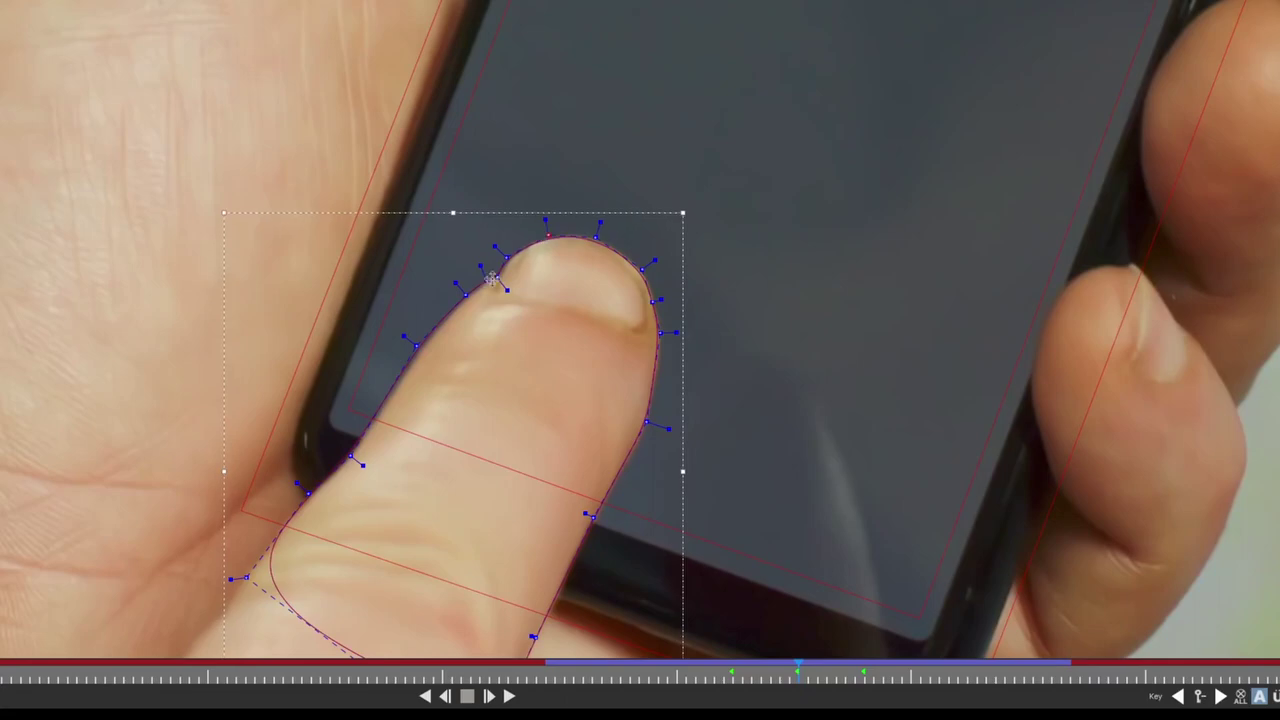
pyautogui.click(355, 458)
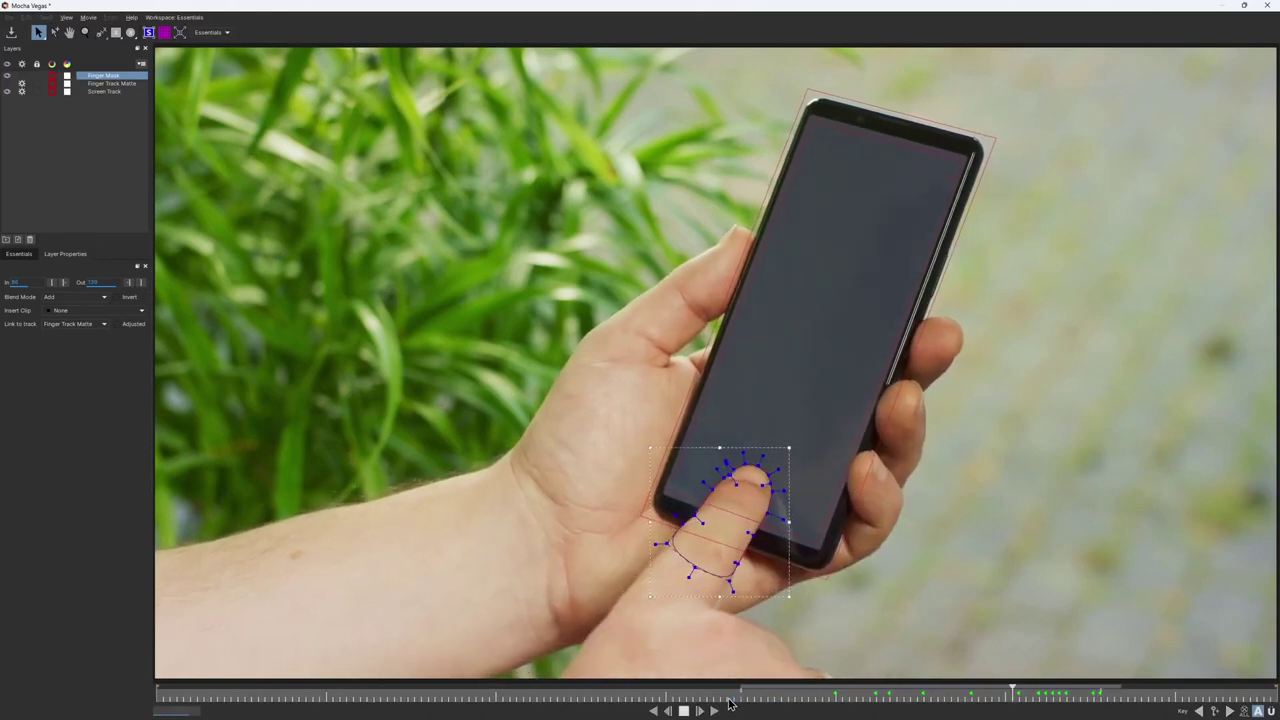
# Draw an ellipse mask around the little finger on the phone's edge and stretch it taller to fit.
pyautogui.click(912, 606)
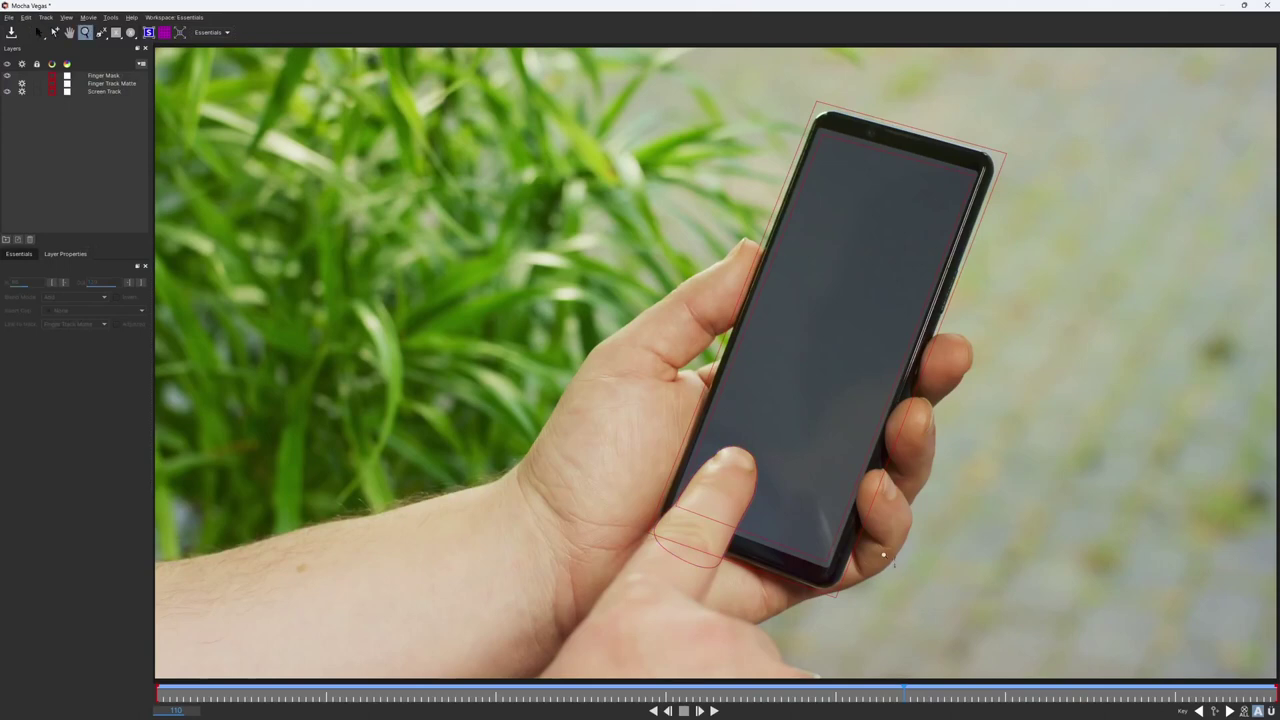
pyautogui.moveTo(883, 554); pyautogui.dragTo(709, 388)
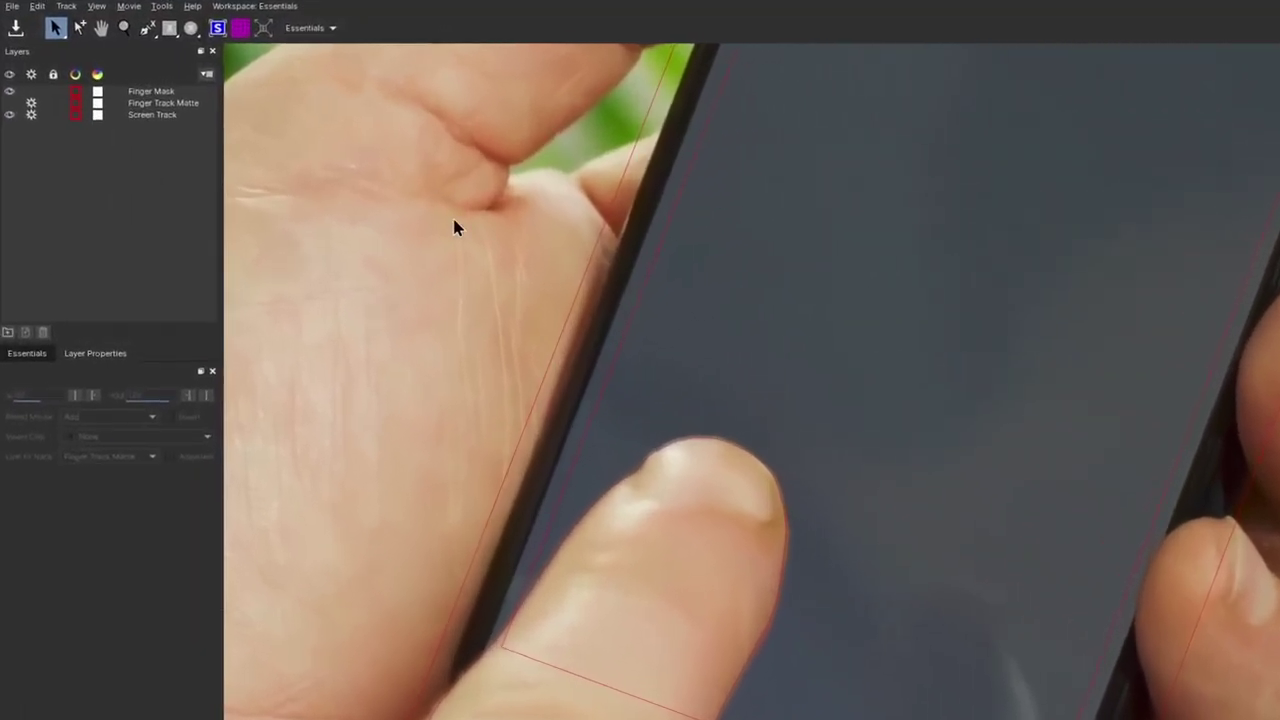
pyautogui.click(207, 28)
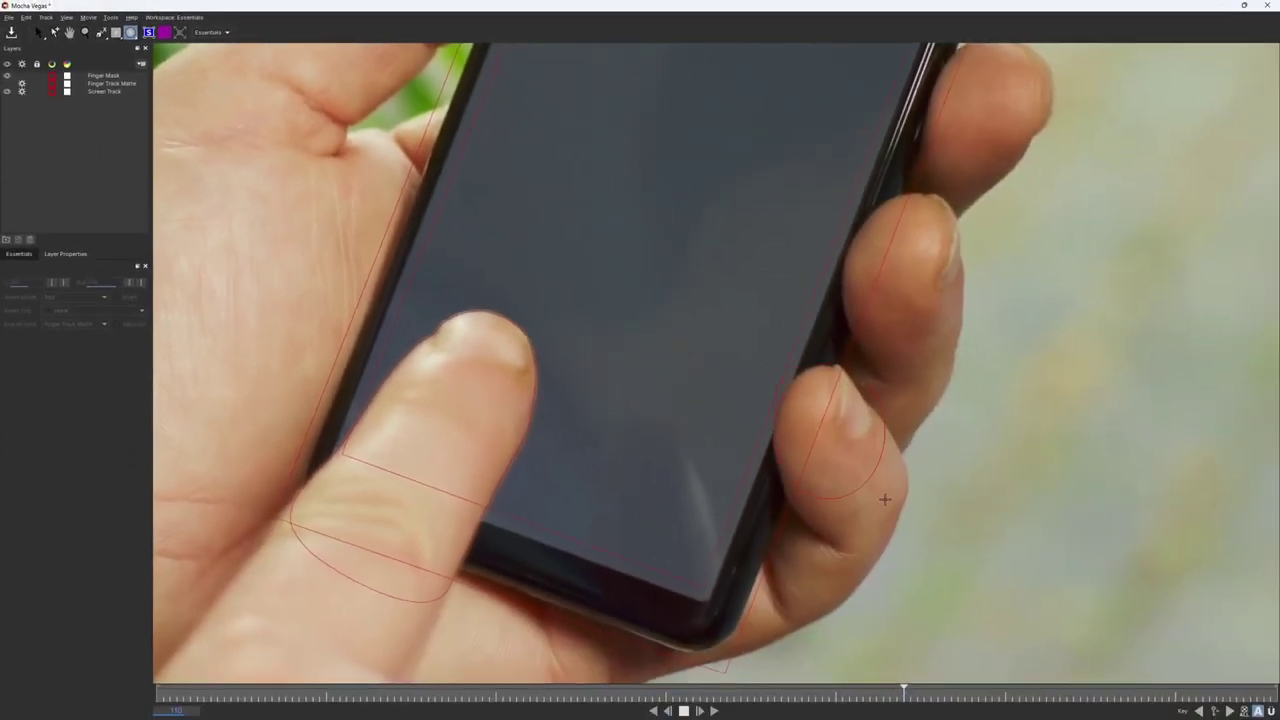
pyautogui.moveTo(906, 526); pyautogui.dragTo(756, 344)
pyautogui.press('z')
pyautogui.click(830, 355)
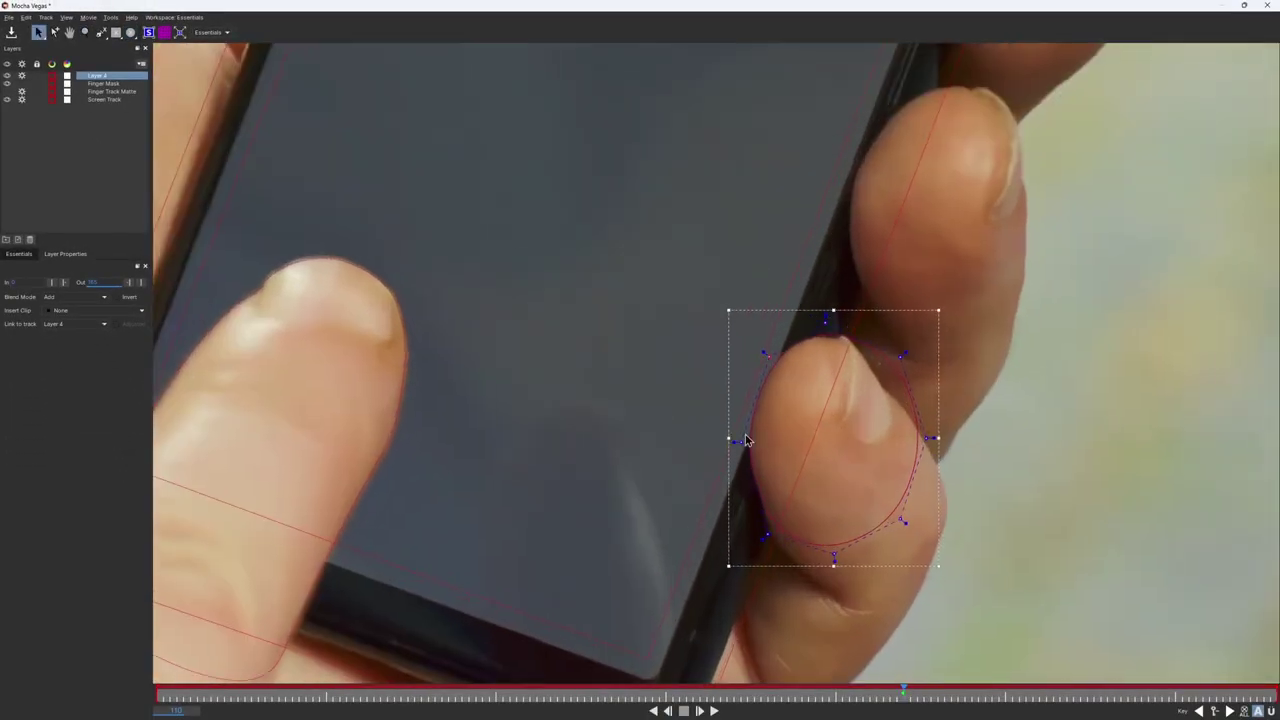
pyautogui.moveTo(834, 553); pyautogui.dragTo(812, 586)
pyautogui.scroll(-3, 840, 455)
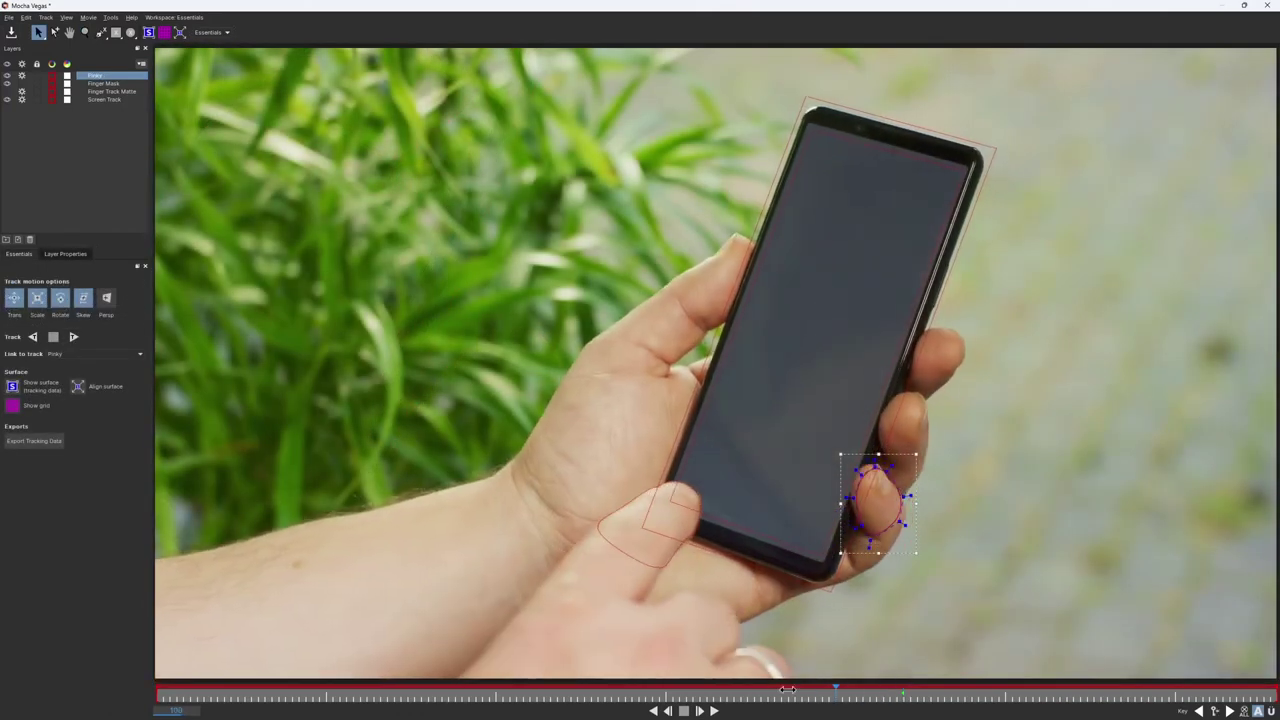
# Set the Pinky mask's Link to track to Screen Track, then scrub and step frames to verify.
pyautogui.moveTo(788, 689); pyautogui.dragTo(901, 707)
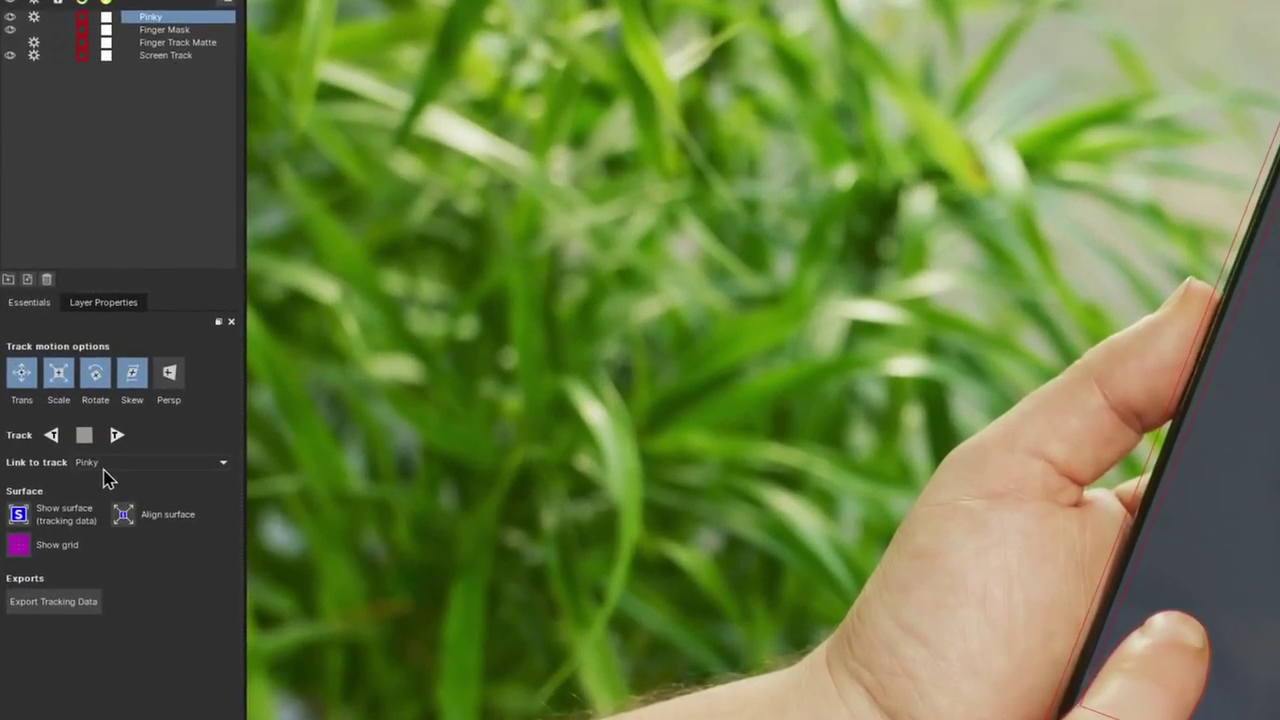
pyautogui.click(104, 466)
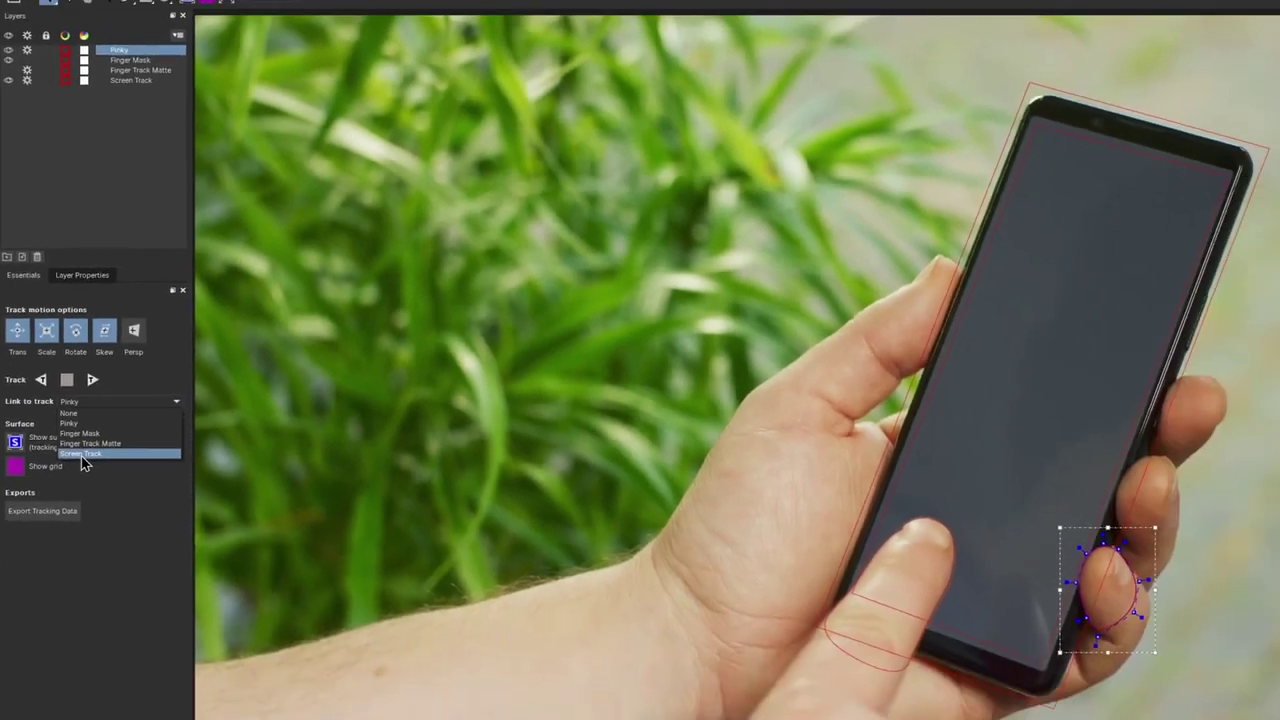
pyautogui.click(104, 529)
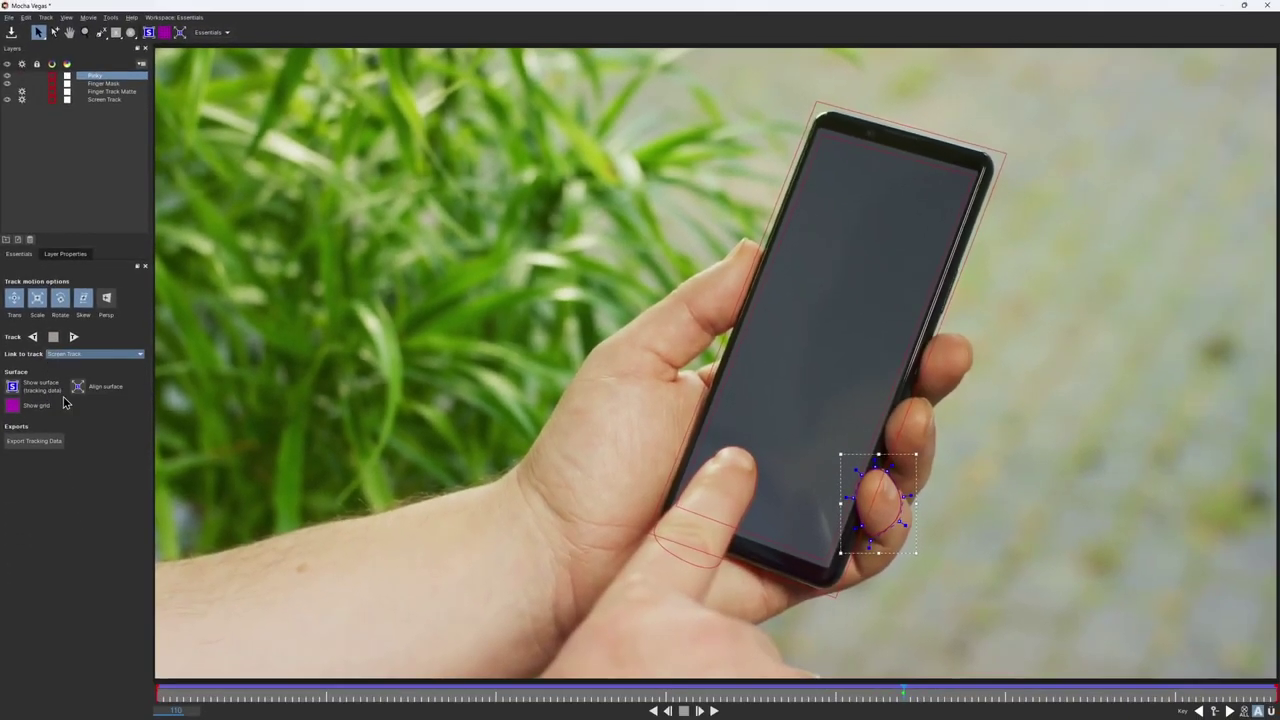
pyautogui.moveTo(912, 702); pyautogui.dragTo(904, 702)
pyautogui.press('z')
pyautogui.click(866, 517)
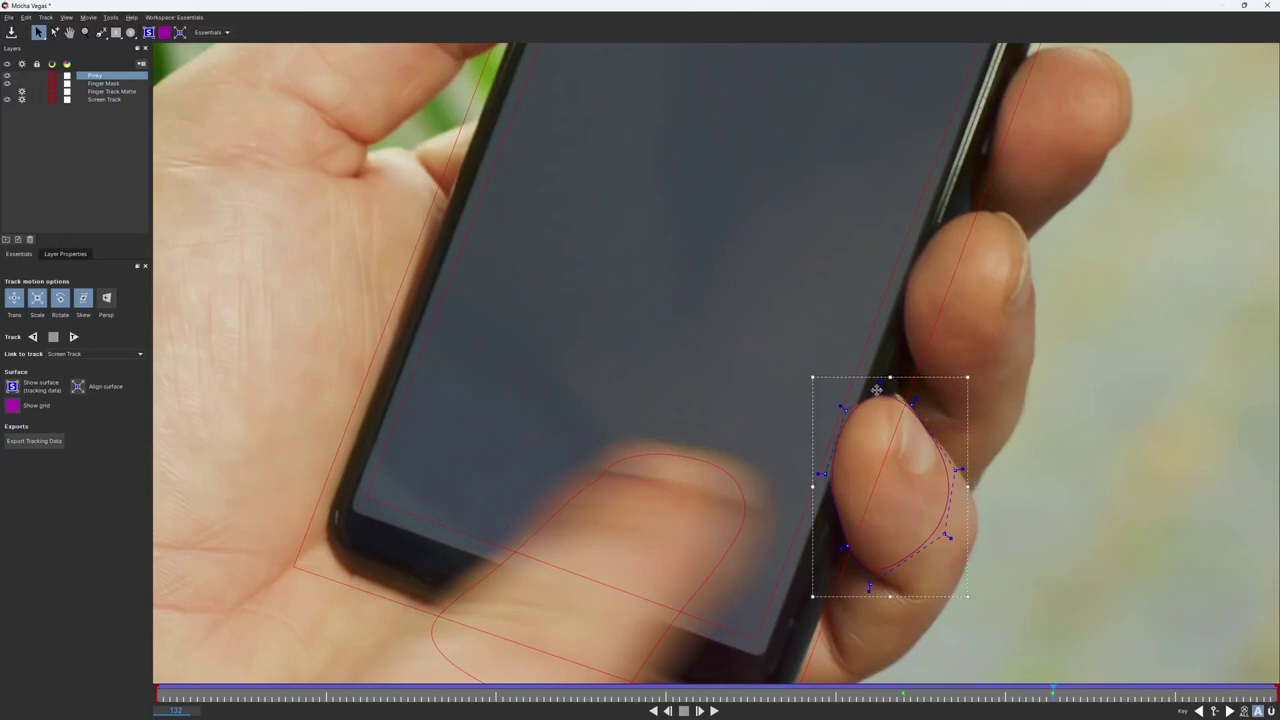
pyautogui.press('t')
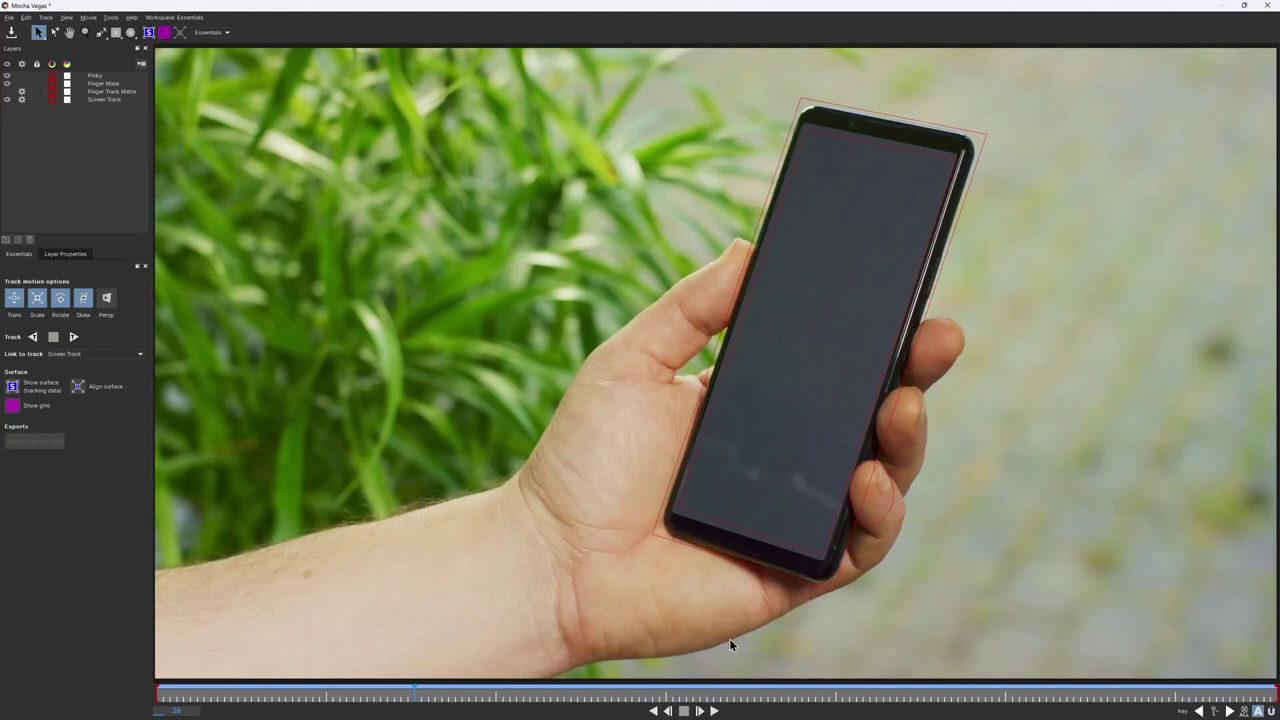
# Close Mocha Vegas to bring up the save-changes prompt.
pyautogui.click(1273, 8)
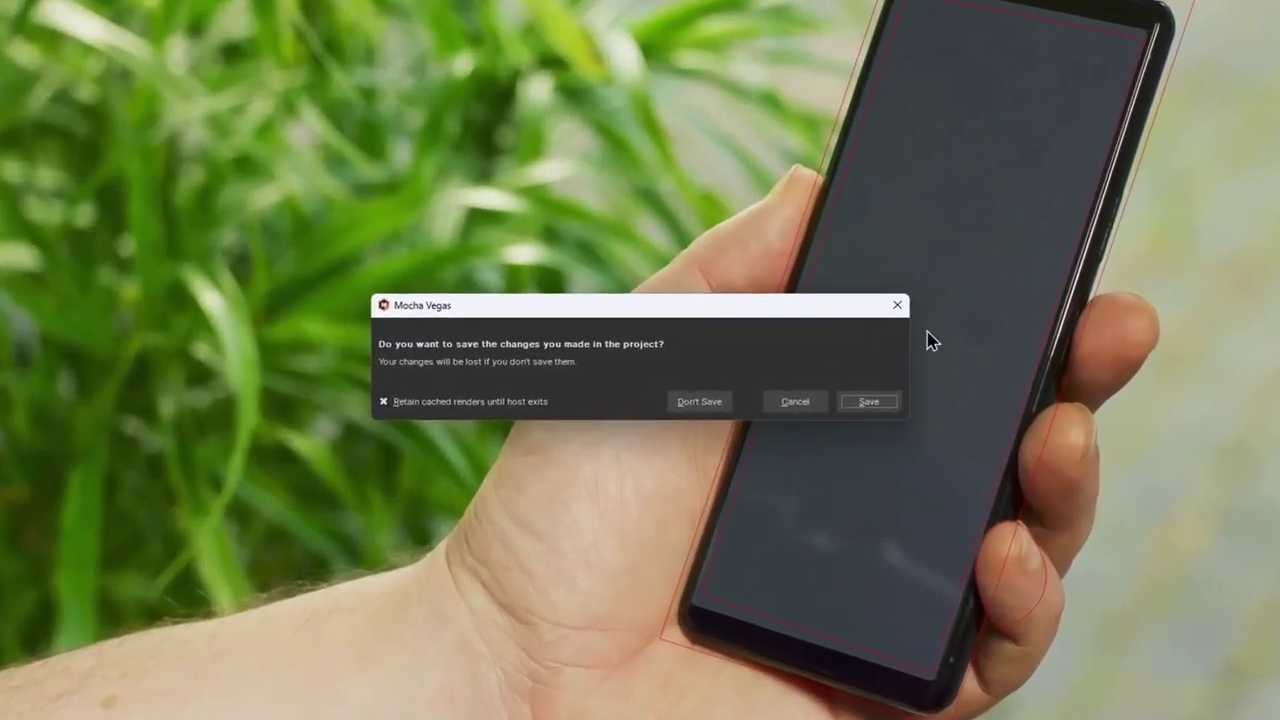
# Save the effect changes and close the Video Event FX window.
pyautogui.click(866, 404)
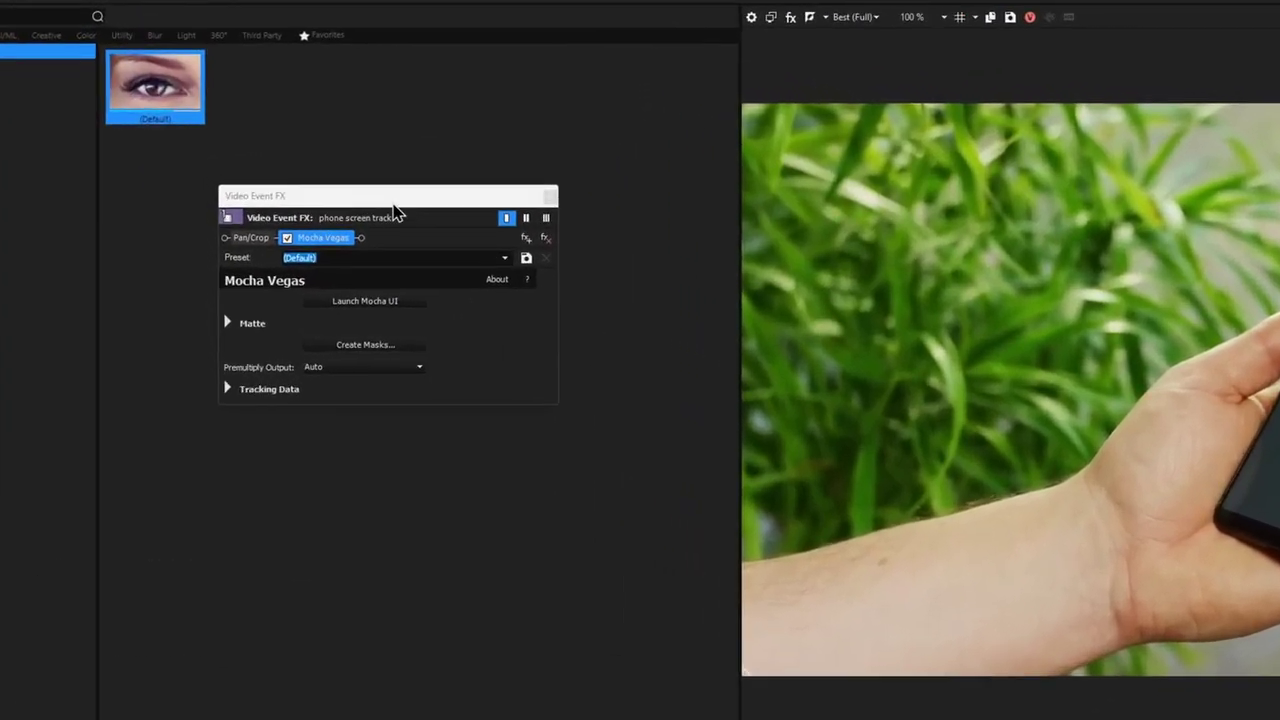
pyautogui.moveTo(311, 173); pyautogui.dragTo(314, 177)
pyautogui.moveTo(423, 218); pyautogui.dragTo(426, 215)
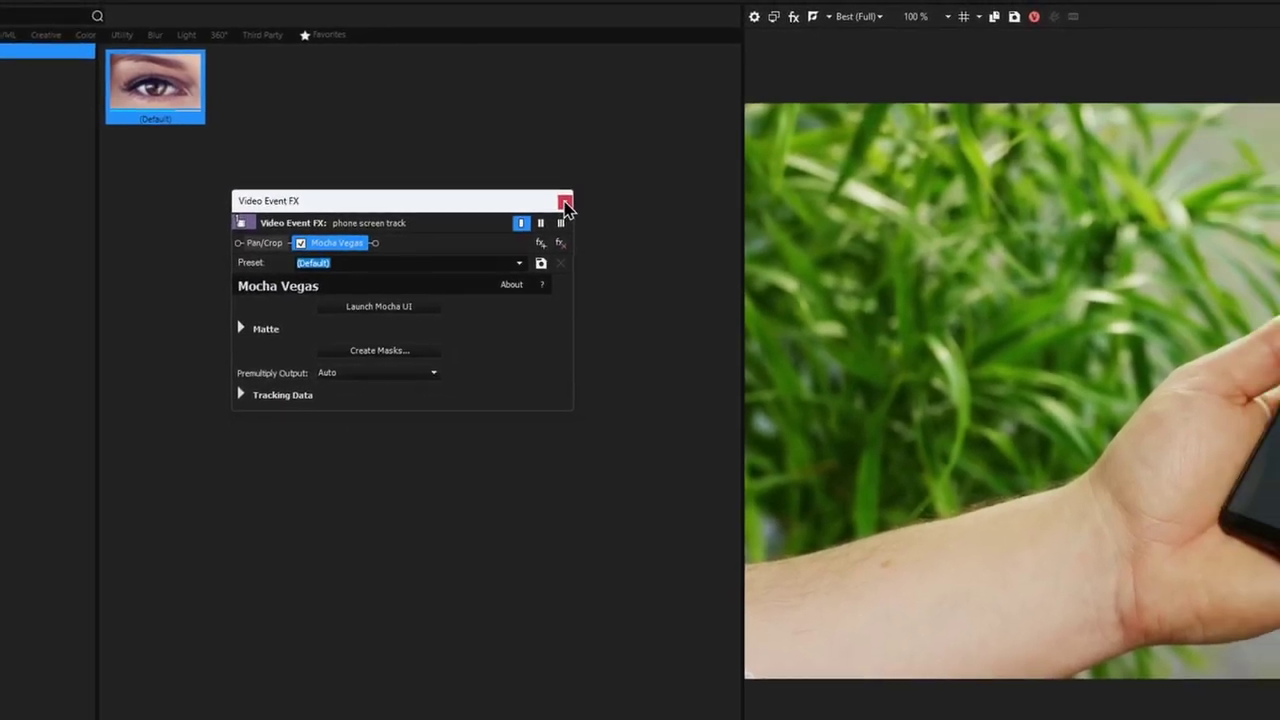
pyautogui.click(590, 207)
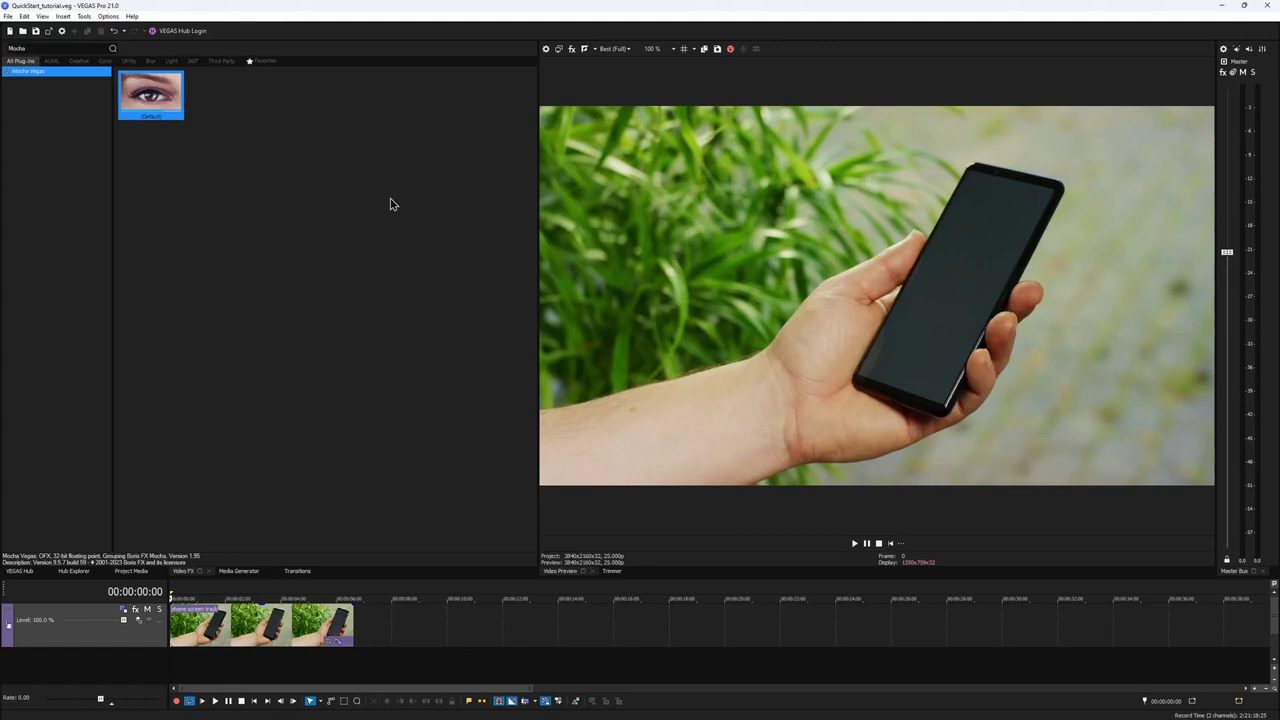
# Insert a new video track holding phone-screen-02.psd, extended to the footage's length.
pyautogui.rightClick(456, 632)
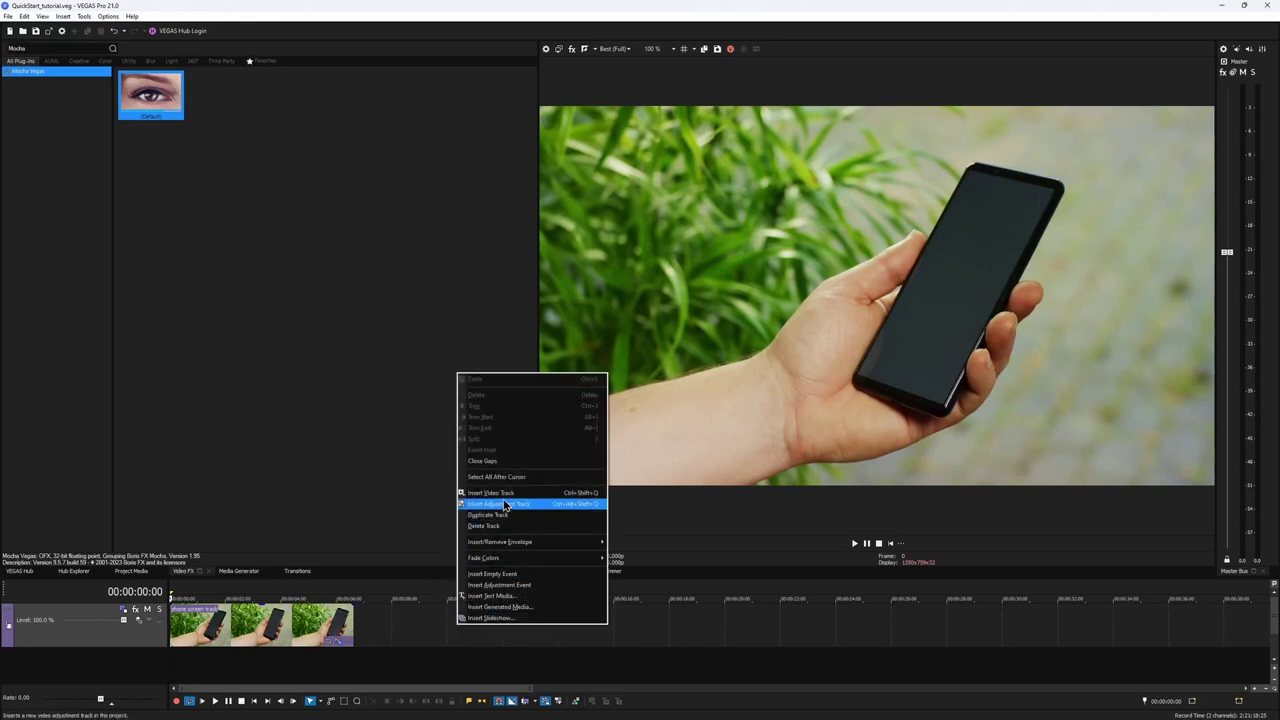
pyautogui.click(505, 496)
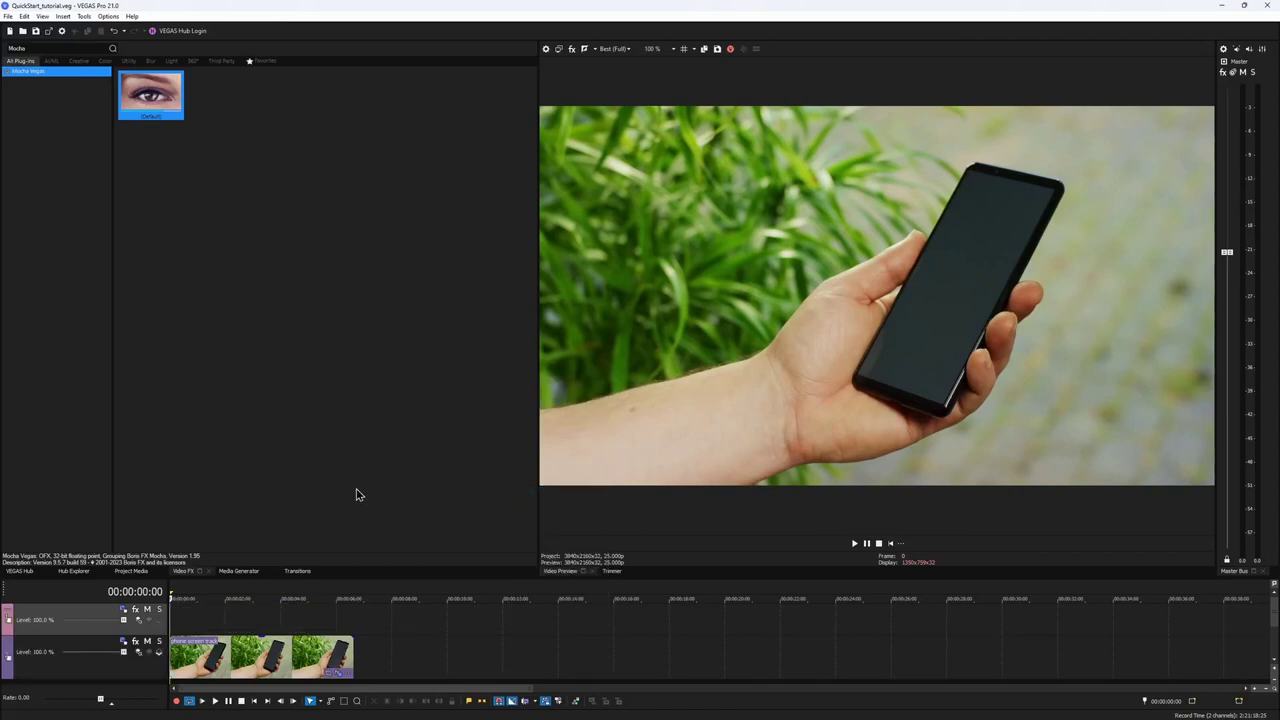
pyautogui.click(128, 573)
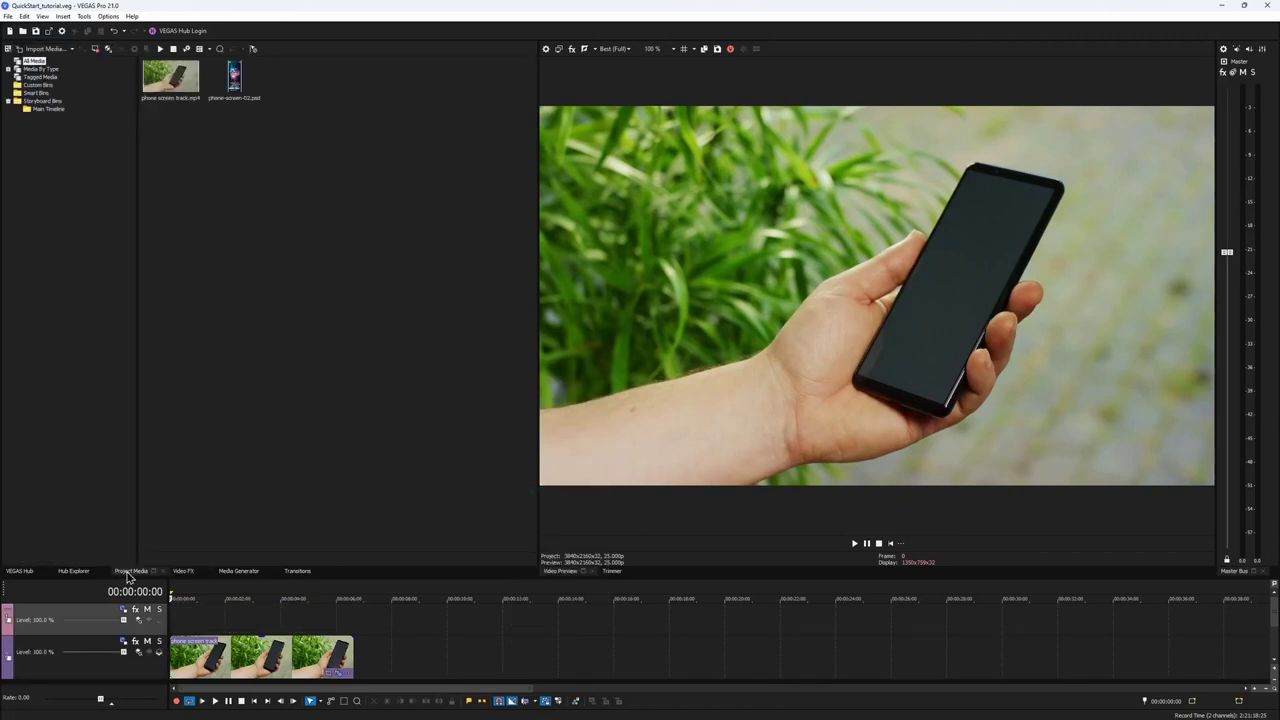
pyautogui.click(234, 90)
pyautogui.moveTo(230, 504); pyautogui.dragTo(173, 628)
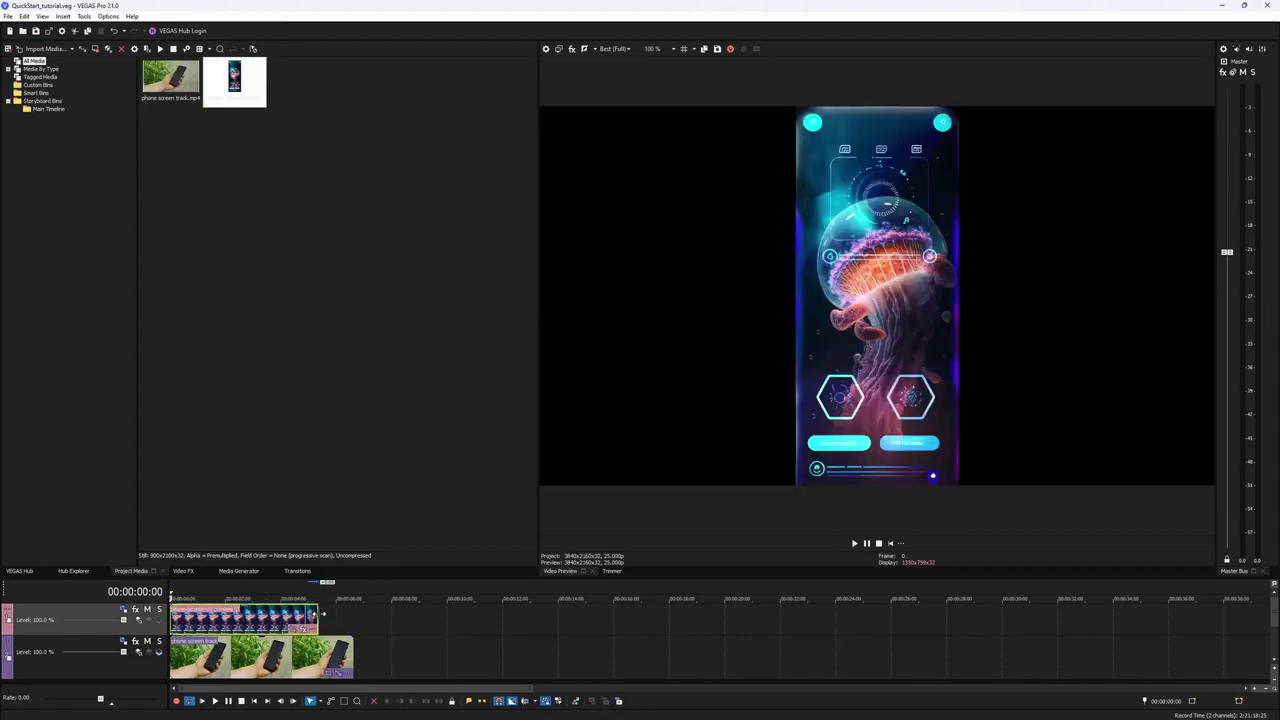
pyautogui.moveTo(308, 620); pyautogui.dragTo(354, 621)
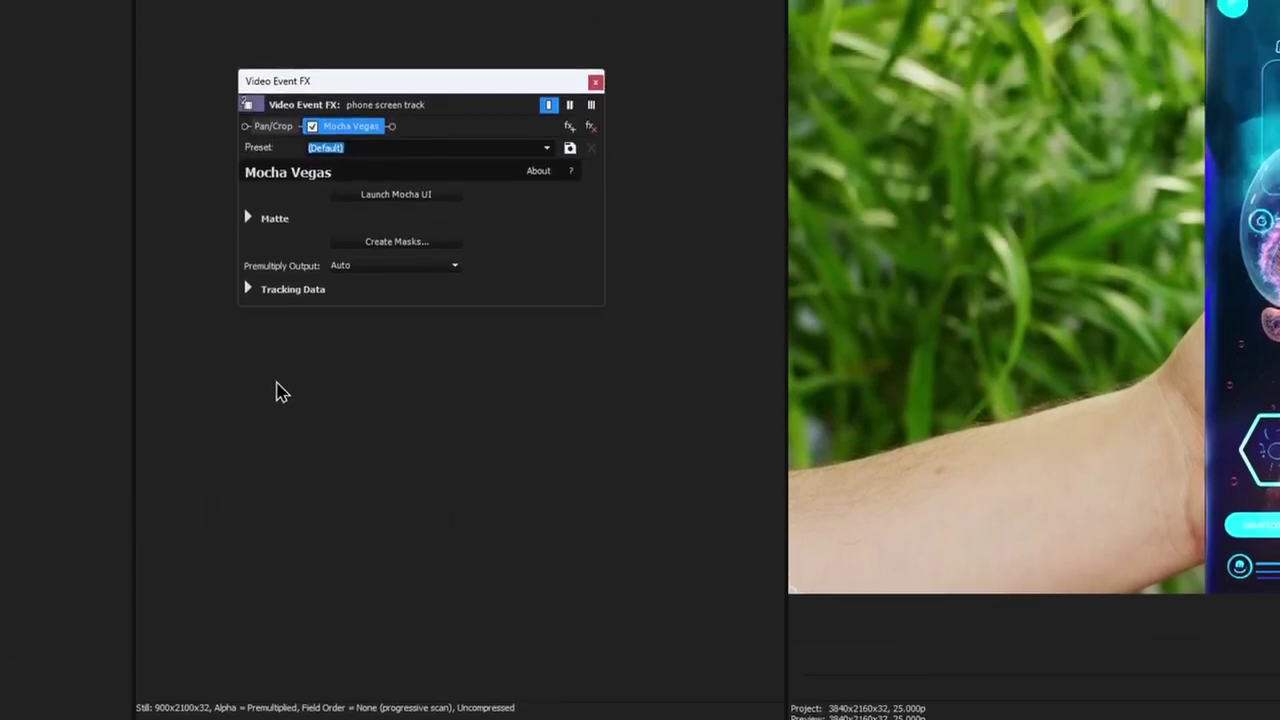
# Create track data from the Screen Track layer, filling the corners (e.g. Top Left 2443.64, 1790.46).
pyautogui.click(248, 290)
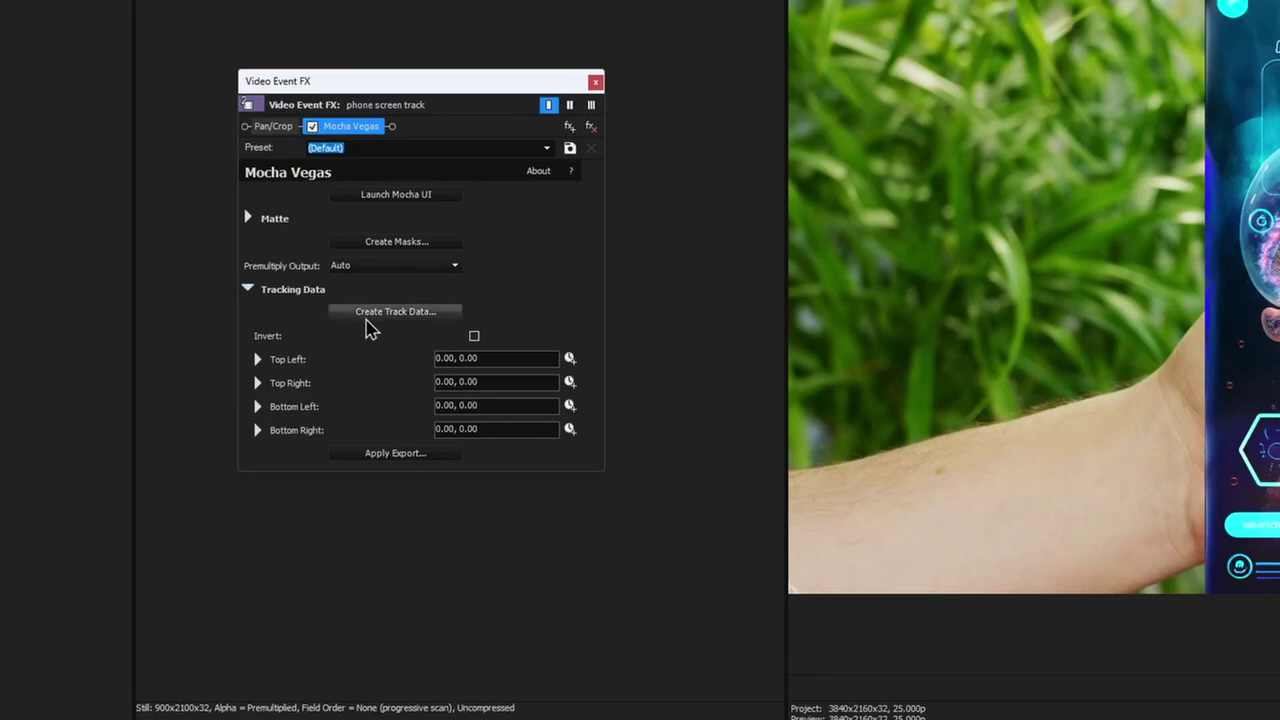
pyautogui.click(392, 314)
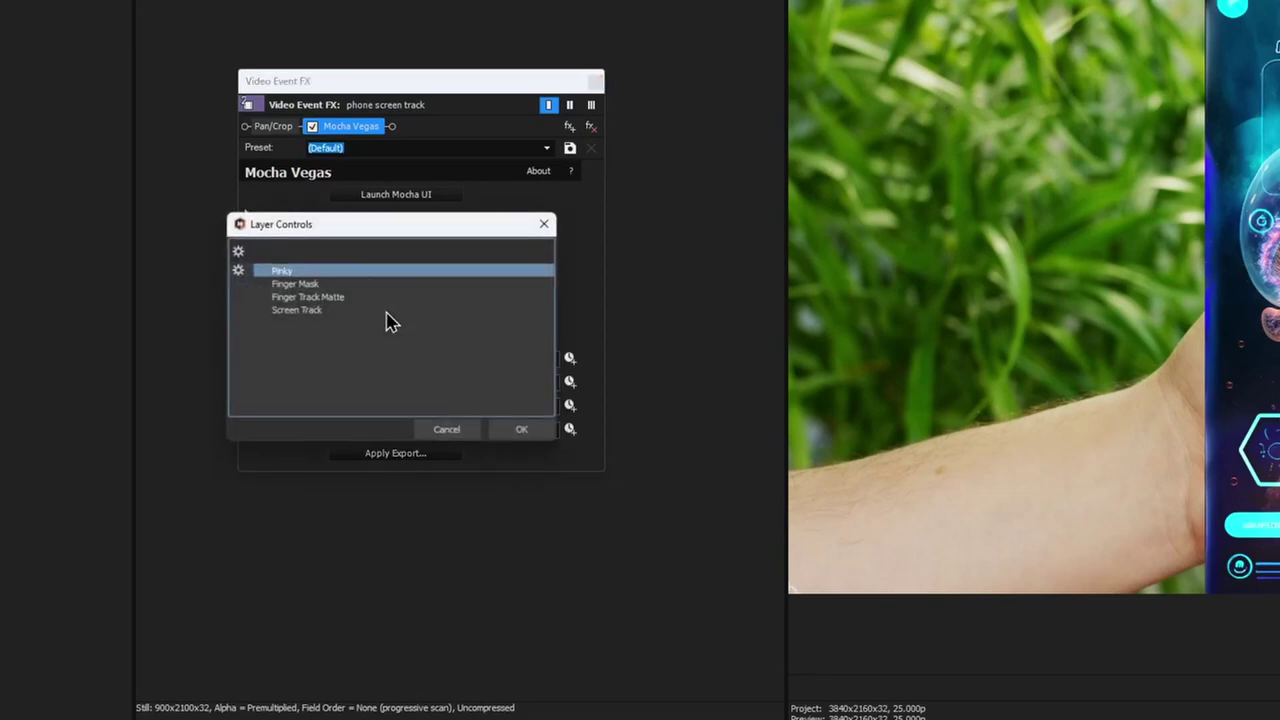
pyautogui.moveTo(358, 228); pyautogui.dragTo(777, 223)
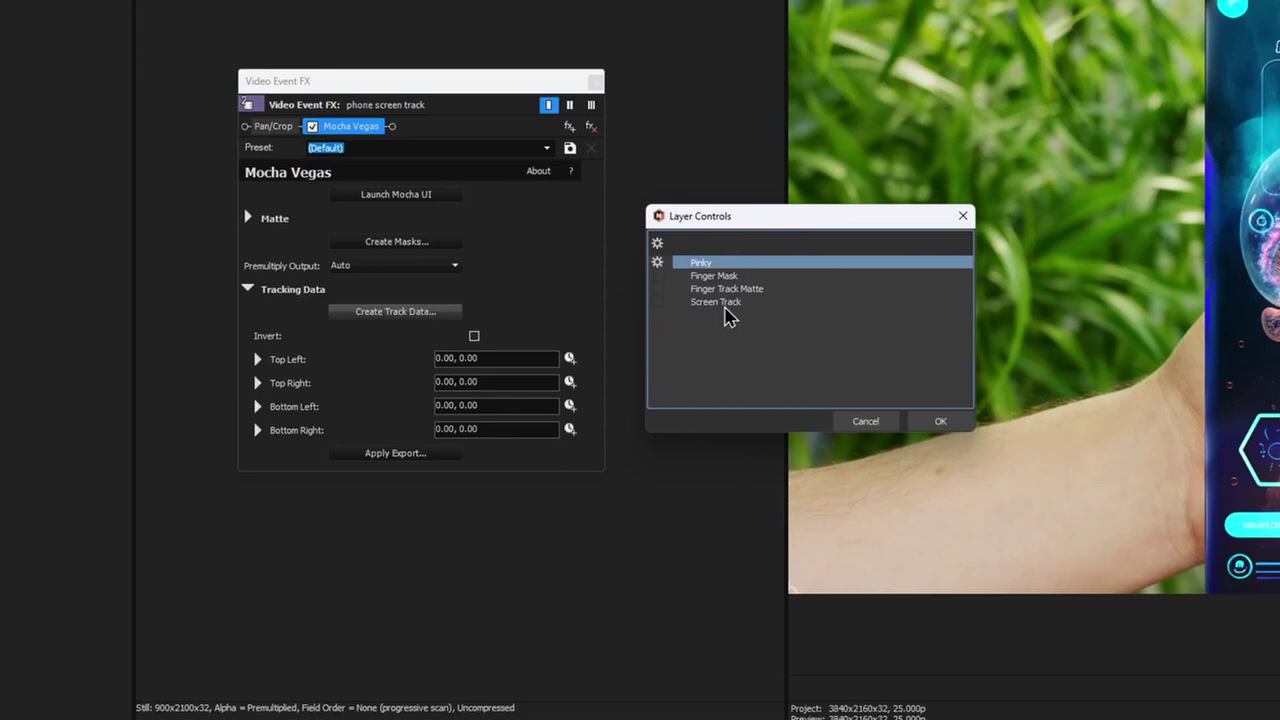
pyautogui.click(727, 304)
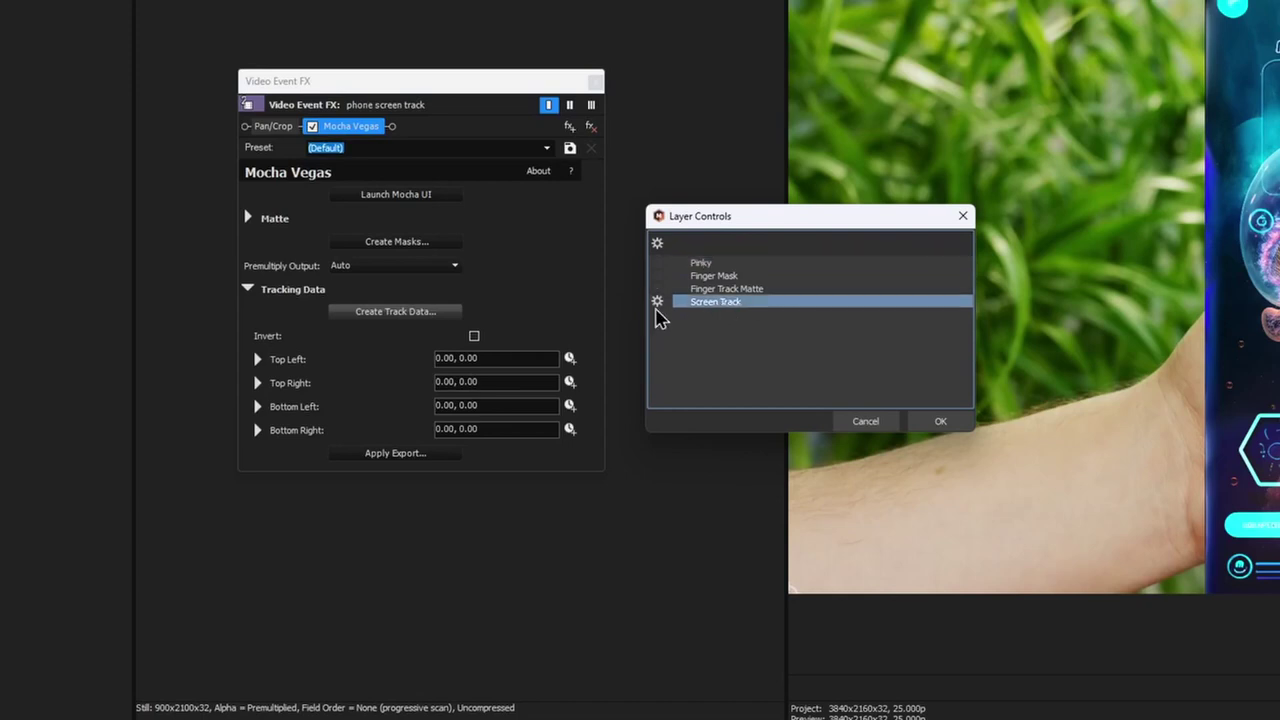
pyautogui.click(938, 421)
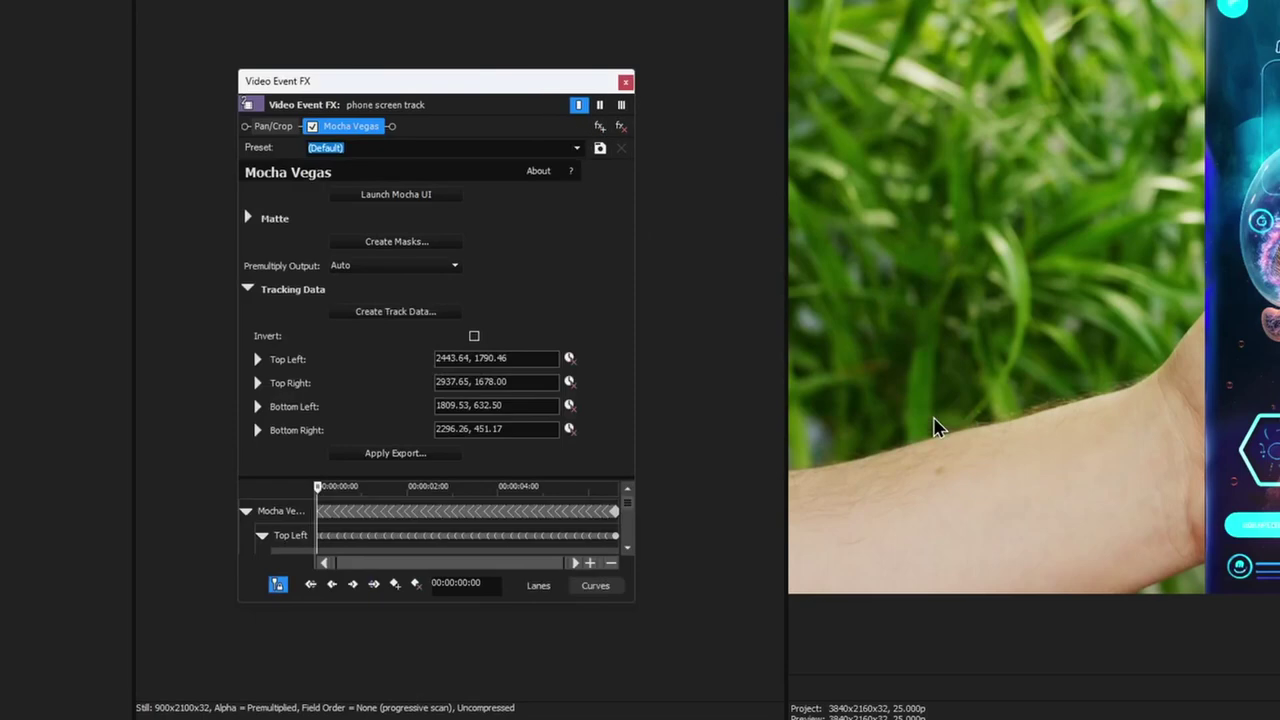
pyautogui.moveTo(532, 543)
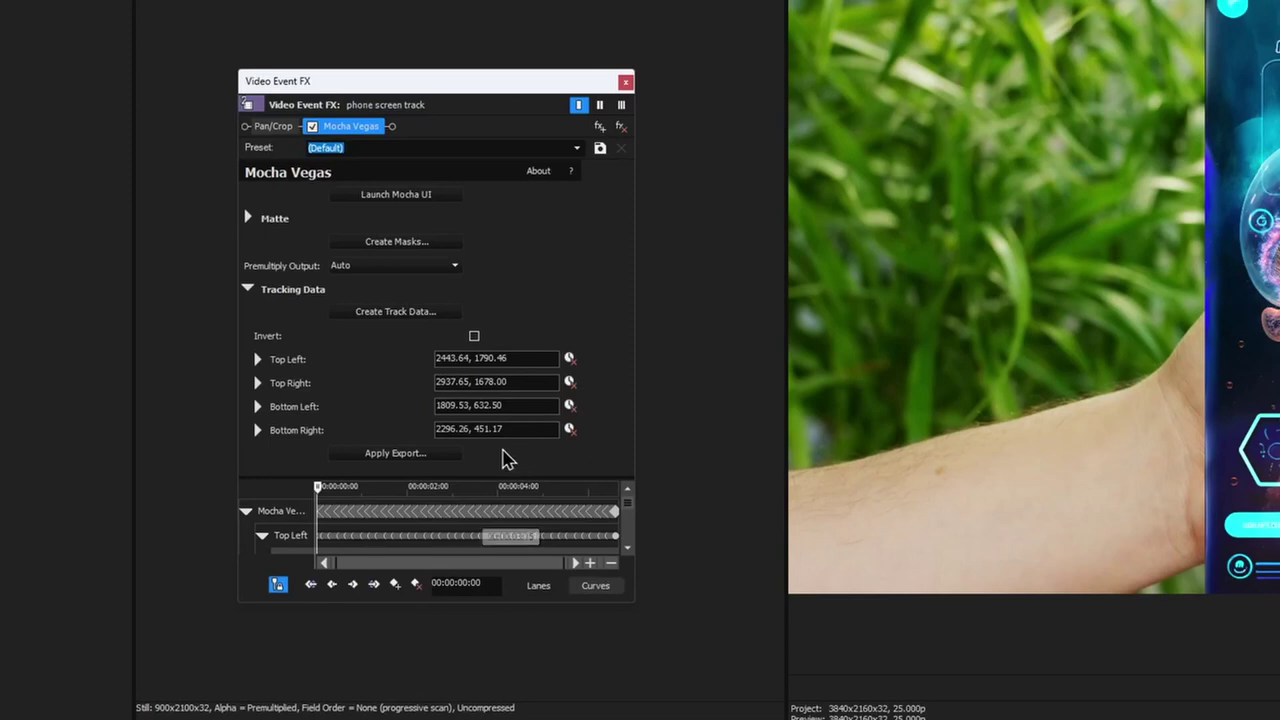
# Apply the exported tracking to phone-screen-02 as Picture-in-Picture FX and close both dialogs.
pyautogui.click(411, 454)
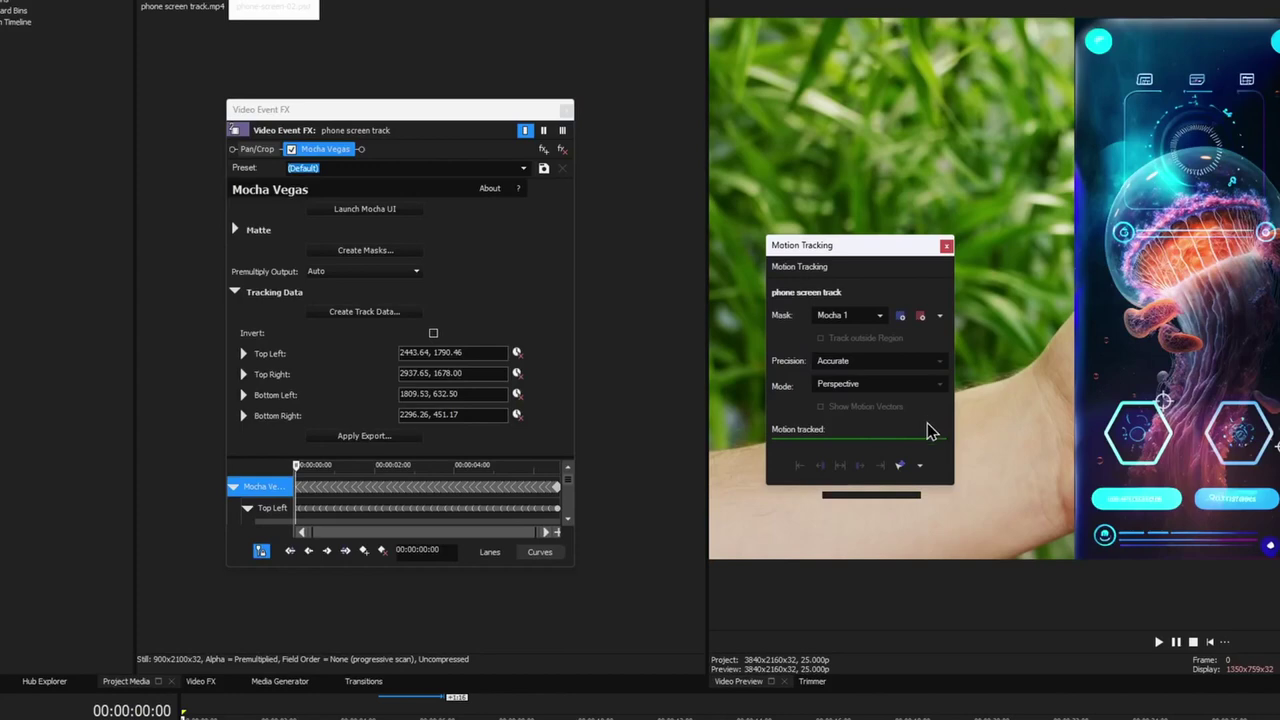
pyautogui.click(920, 466)
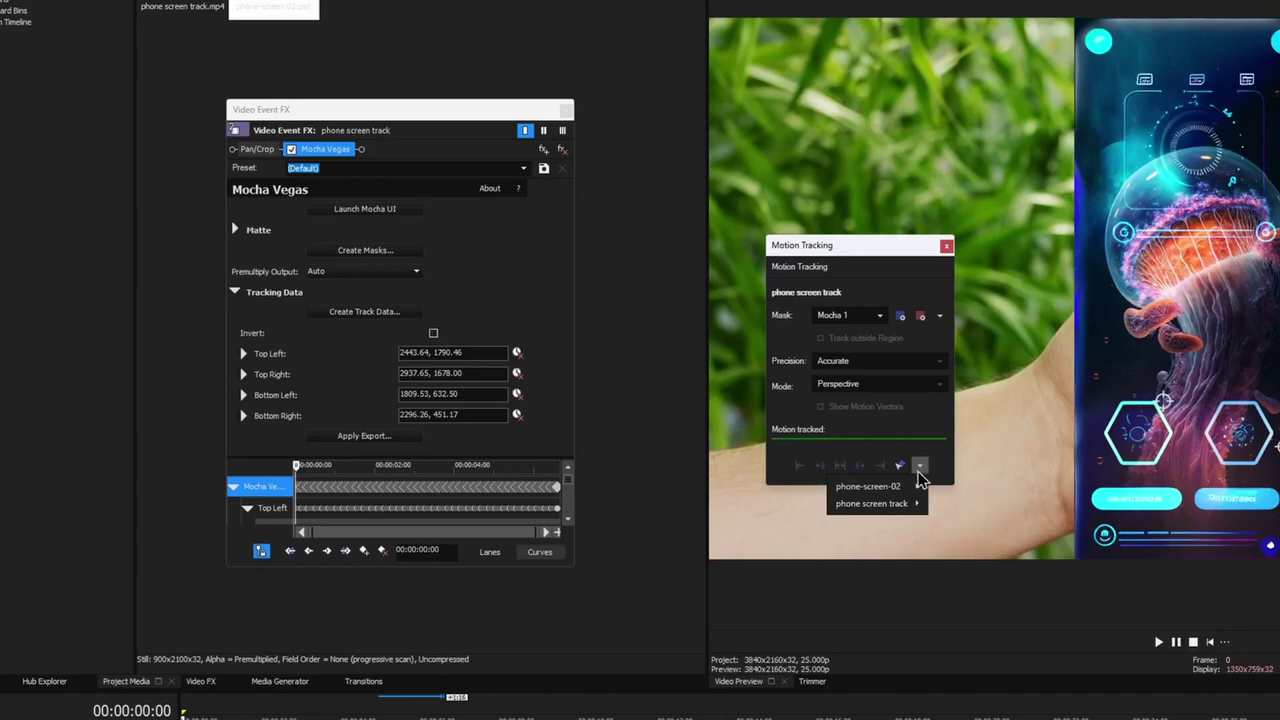
pyautogui.moveTo(912, 492)
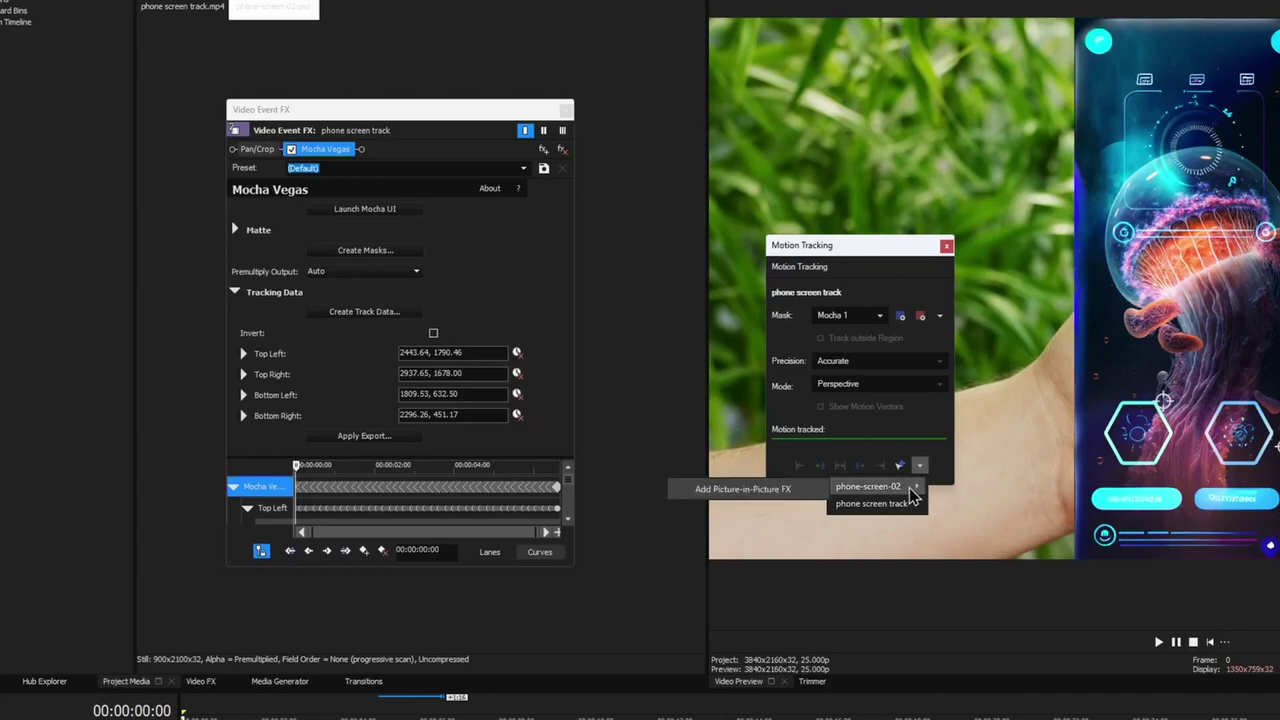
pyautogui.click(779, 489)
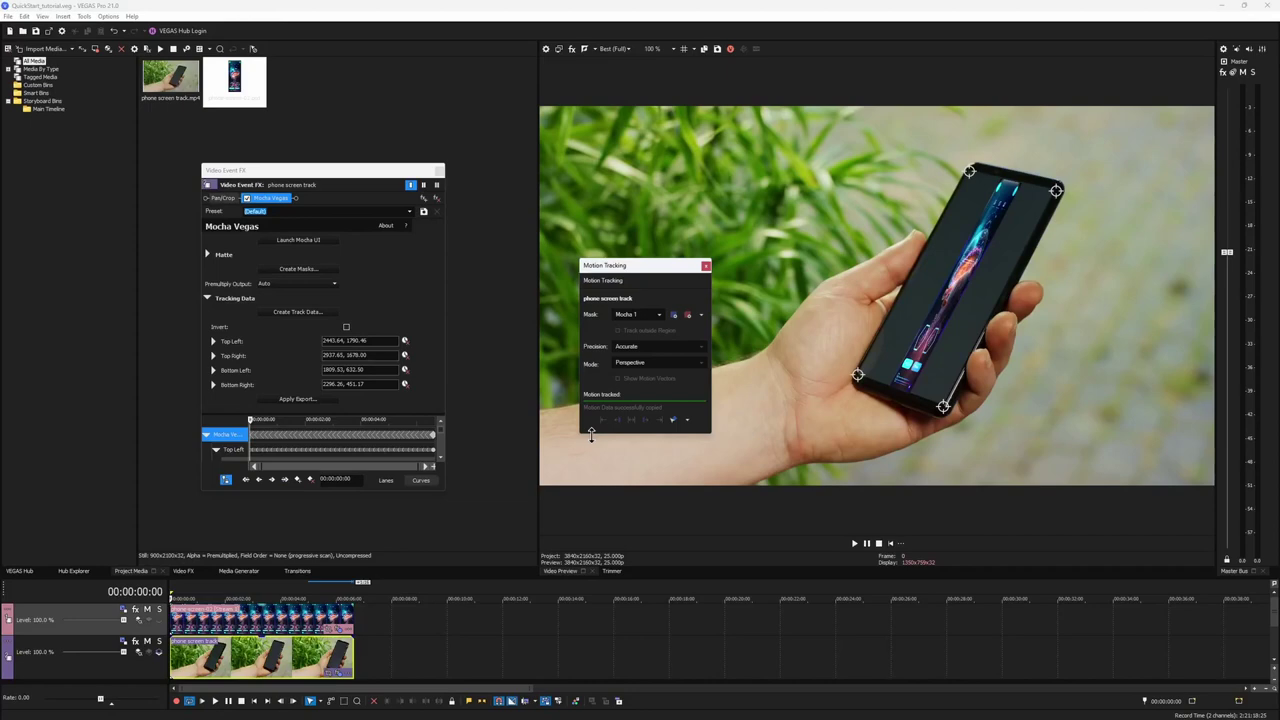
pyautogui.click(706, 267)
pyautogui.click(440, 171)
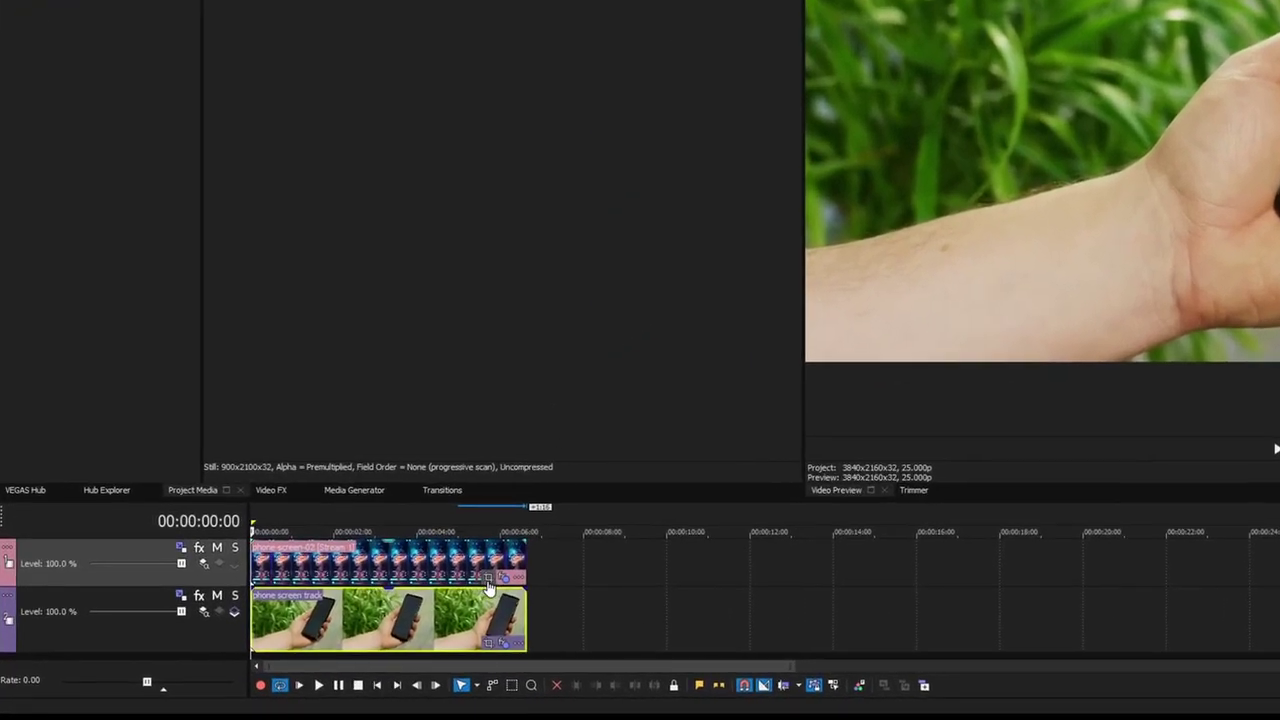
# Set the image's Pan/Crop Maintain aspect ratio and Stretch to fill frame to No, then play back.
pyautogui.click(488, 580)
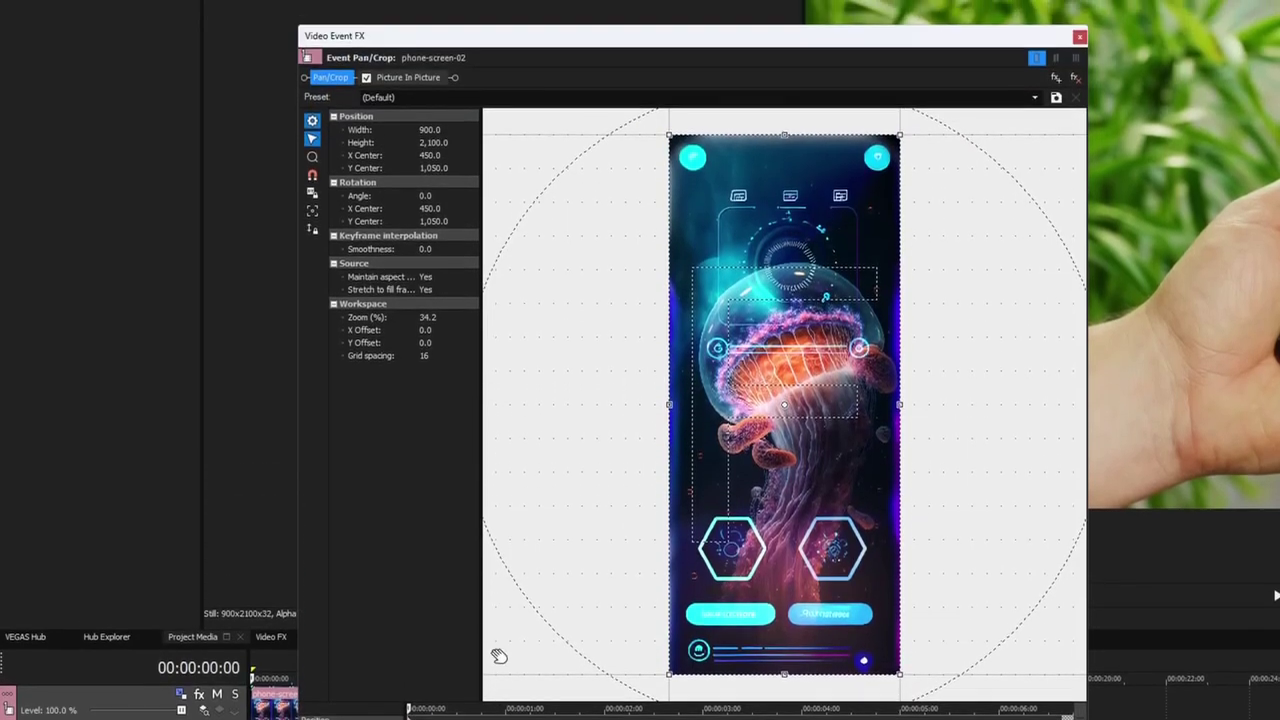
pyautogui.click(398, 278)
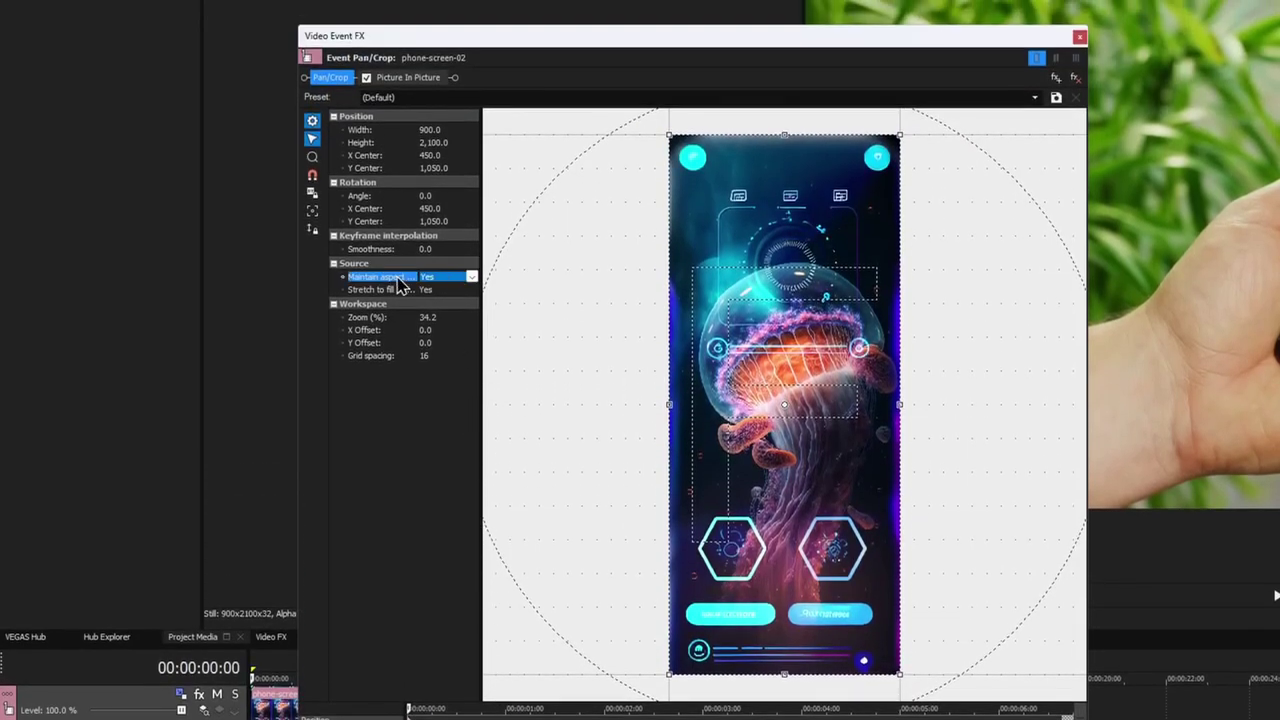
pyautogui.moveTo(481, 268); pyautogui.dragTo(552, 260)
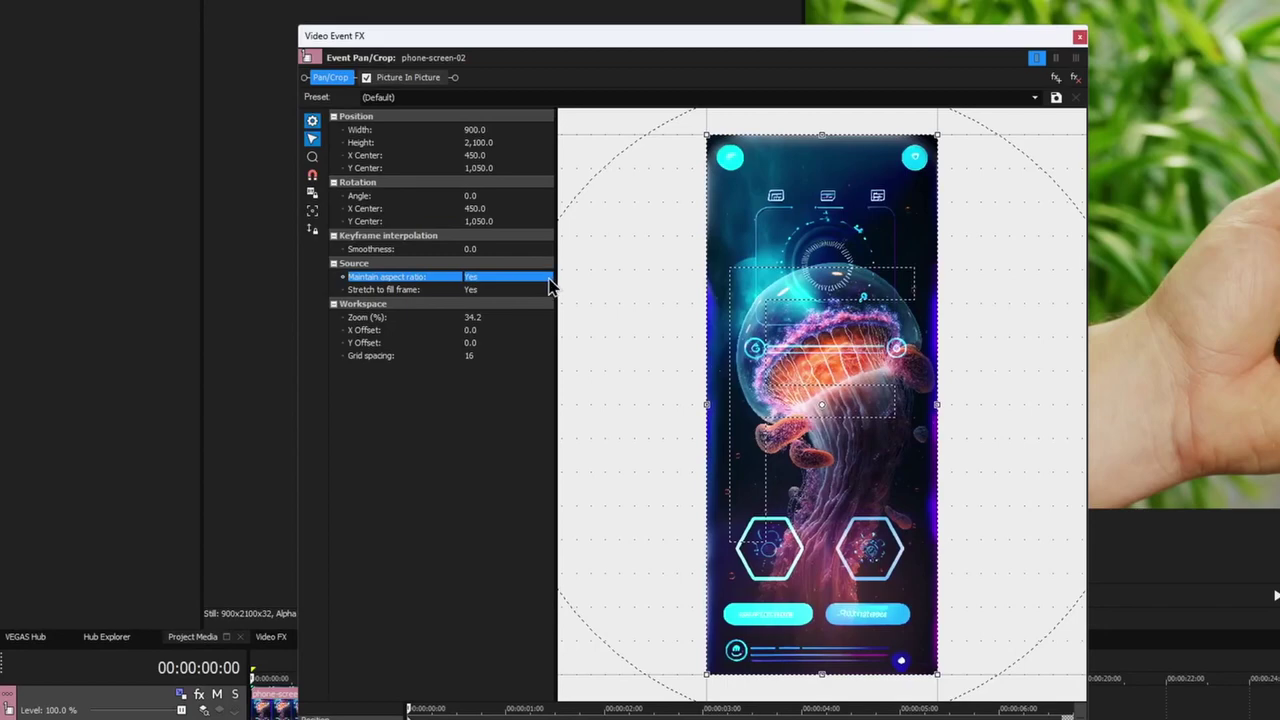
pyautogui.click(547, 278)
pyautogui.click(522, 297)
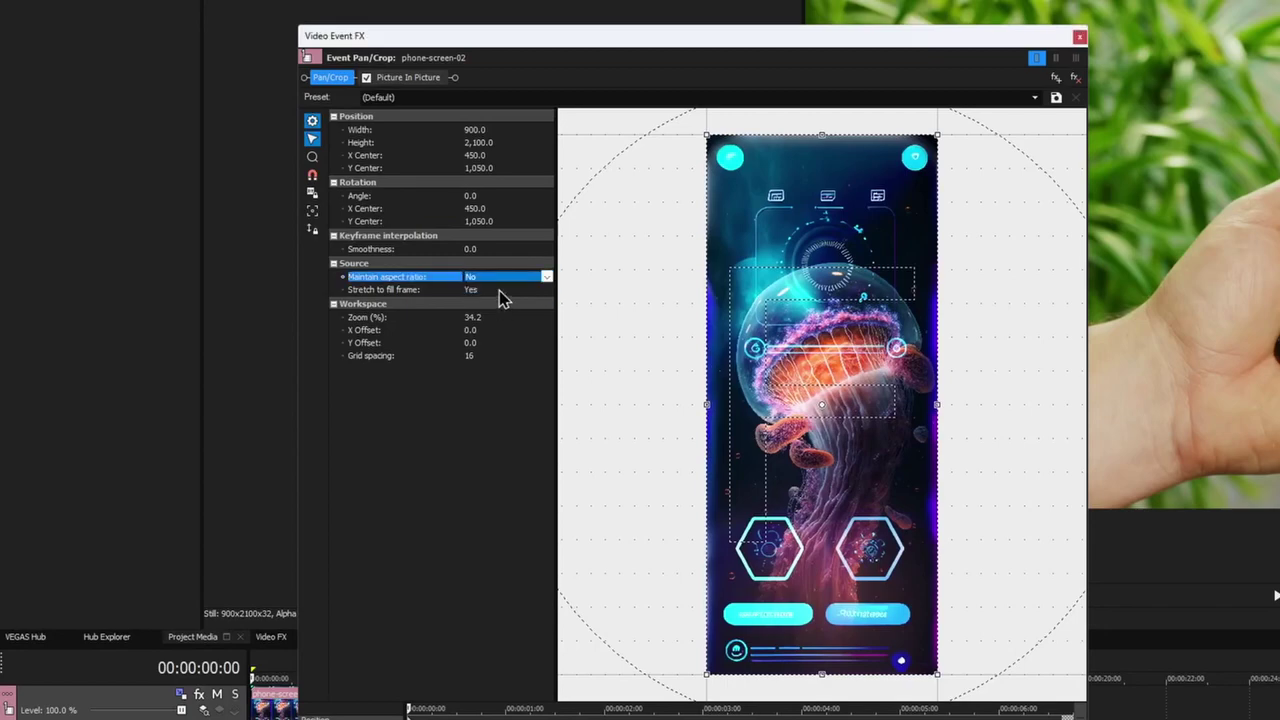
pyautogui.click(503, 291)
pyautogui.click(516, 314)
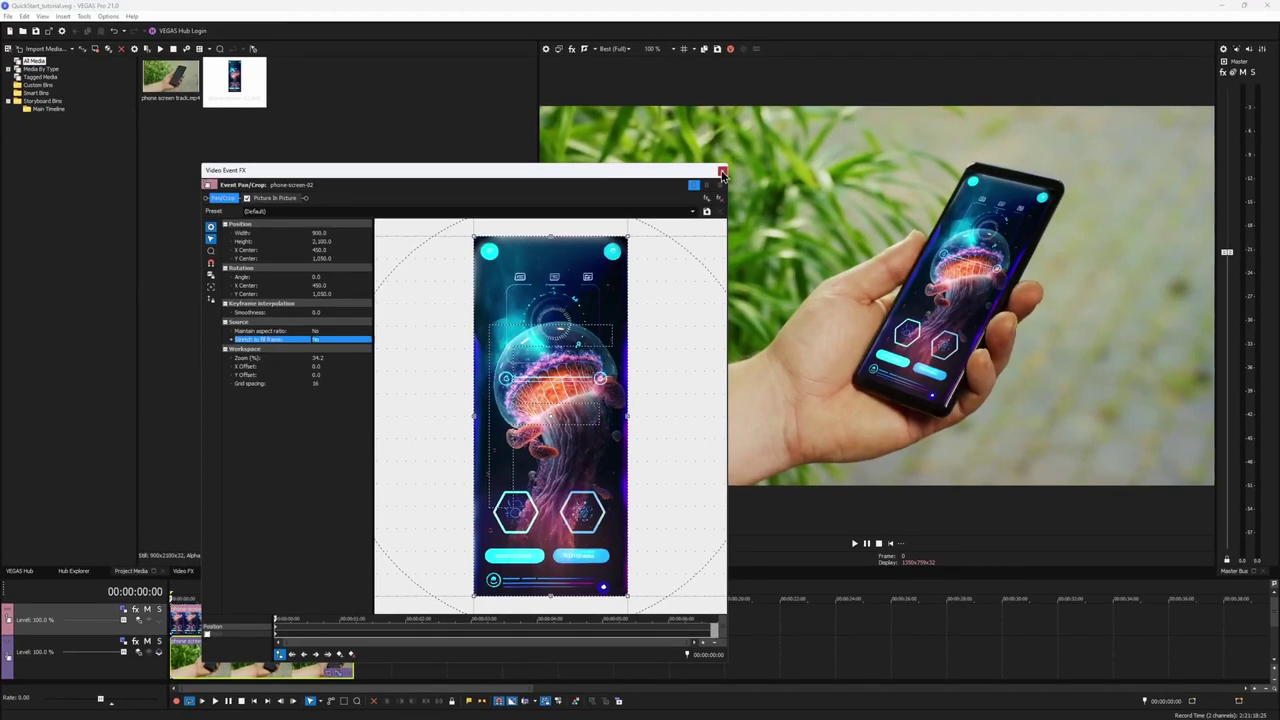
pyautogui.click(723, 175)
pyautogui.click(854, 543)
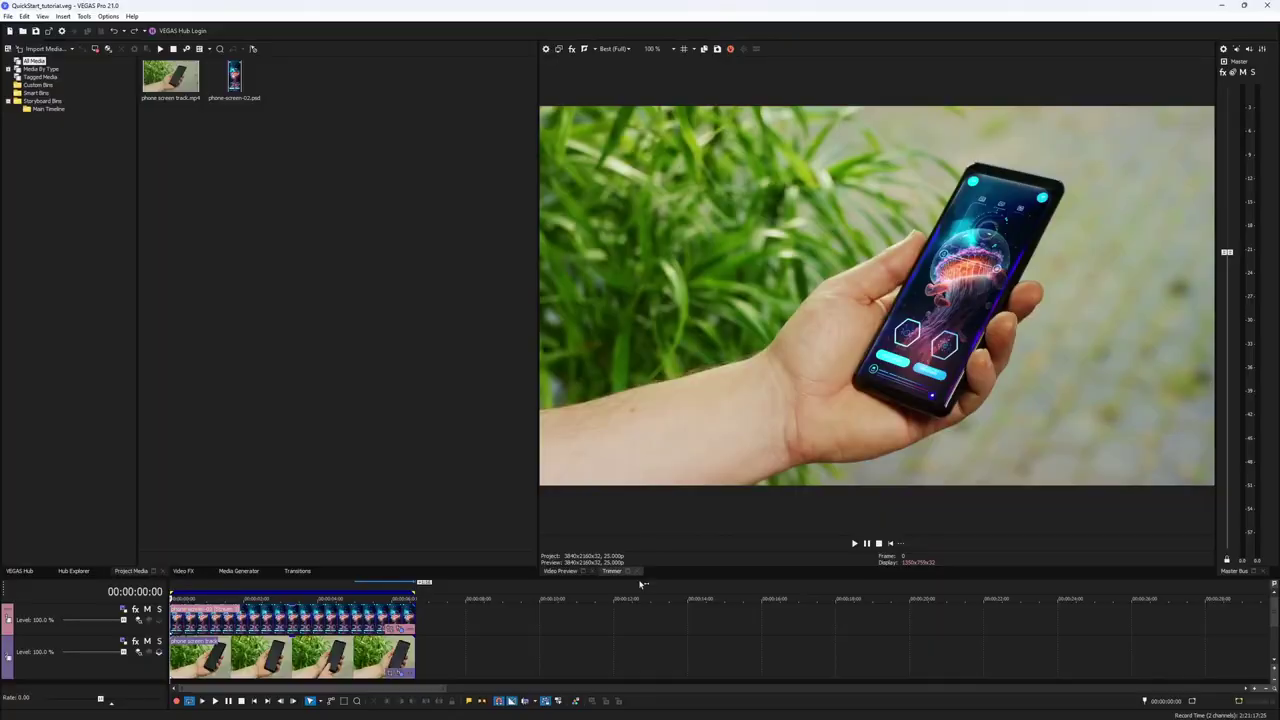
# Insert a new top track and copy the bottom phone clip onto it at 0.
pyautogui.rightClick(632, 620)
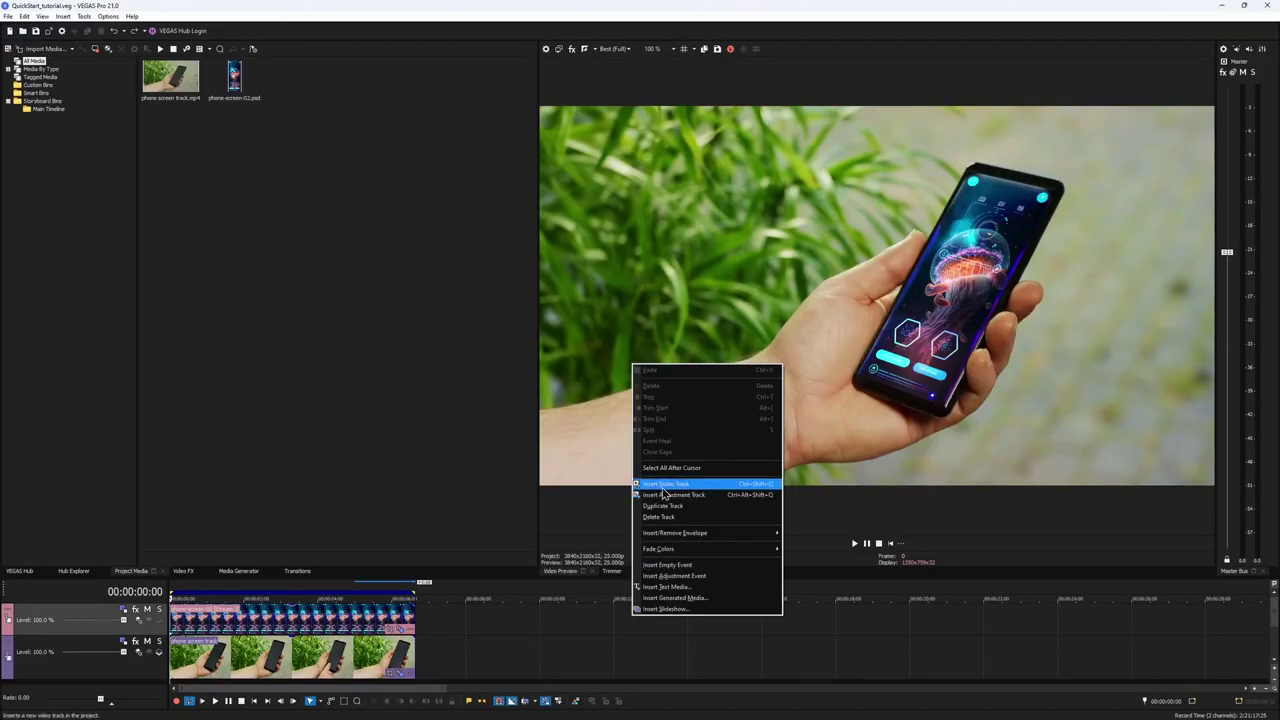
pyautogui.click(661, 495)
pyautogui.moveTo(466, 578); pyautogui.dragTo(461, 487)
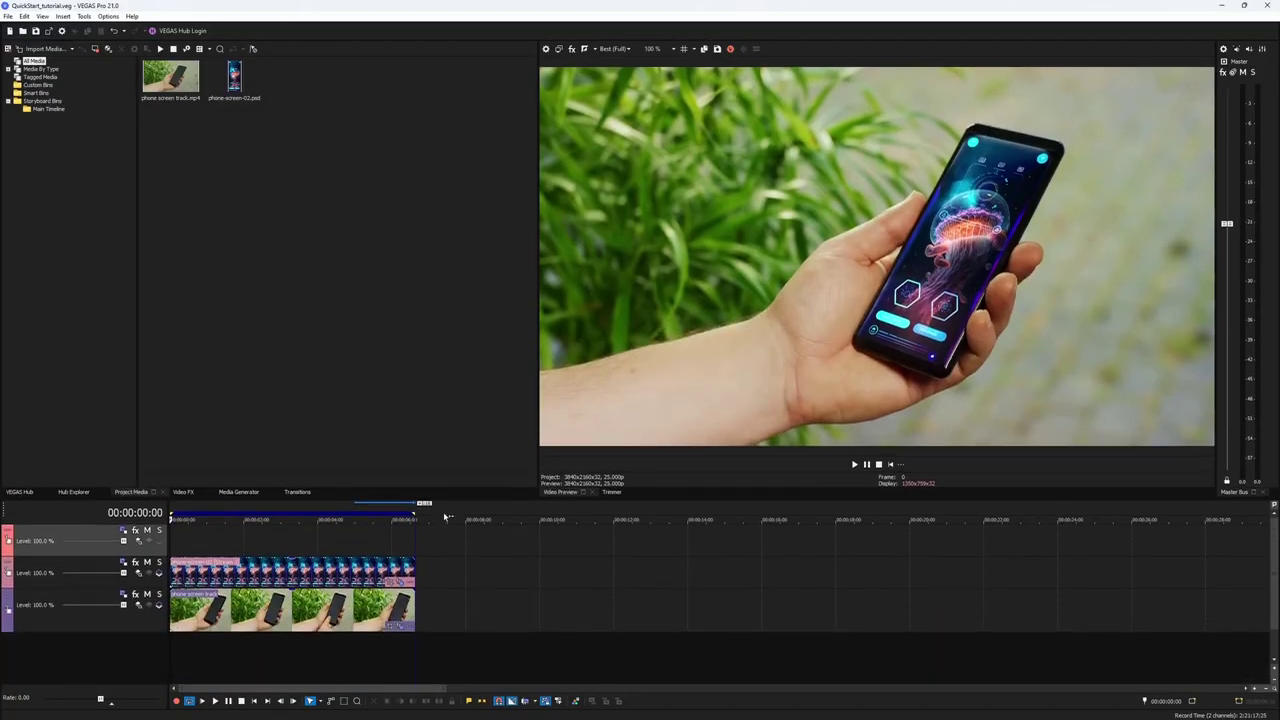
pyautogui.click(258, 610)
pyautogui.moveTo(586, 617); pyautogui.dragTo(205, 540)
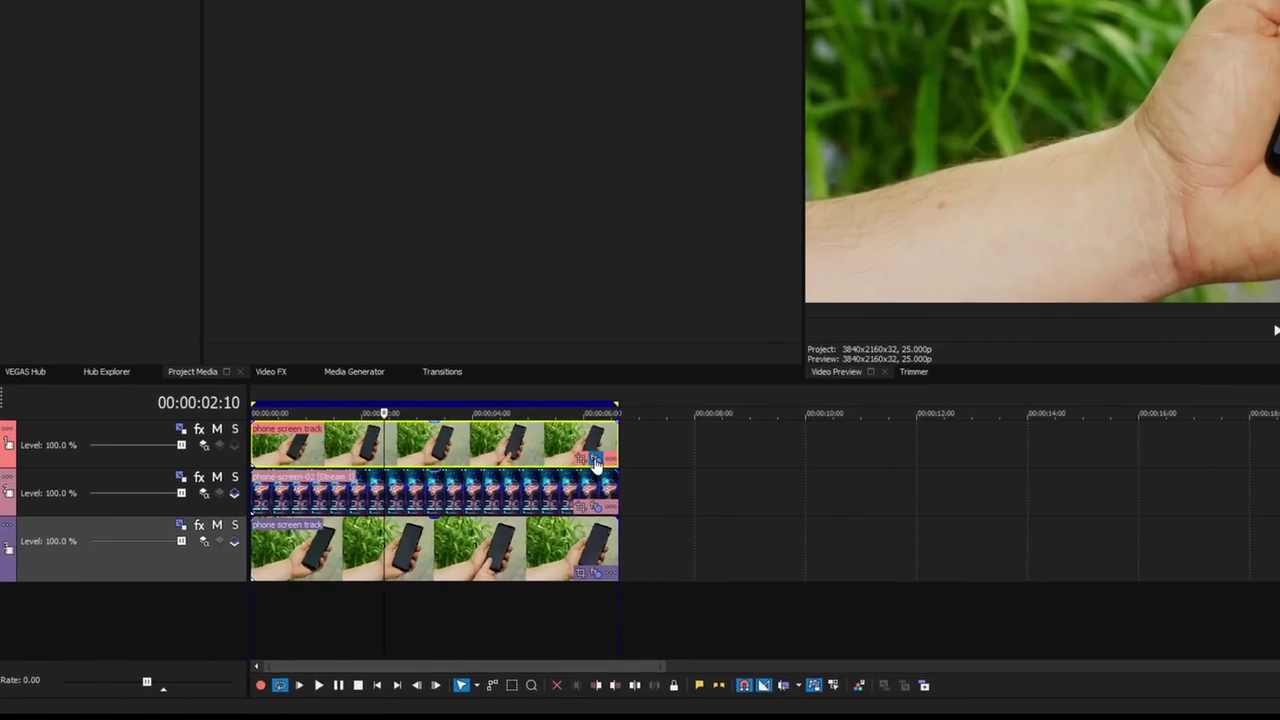
# Limit the top clip's Mocha matte to the Pinky and Finger Mask layers and enable Apply Matte.
pyautogui.click(596, 462)
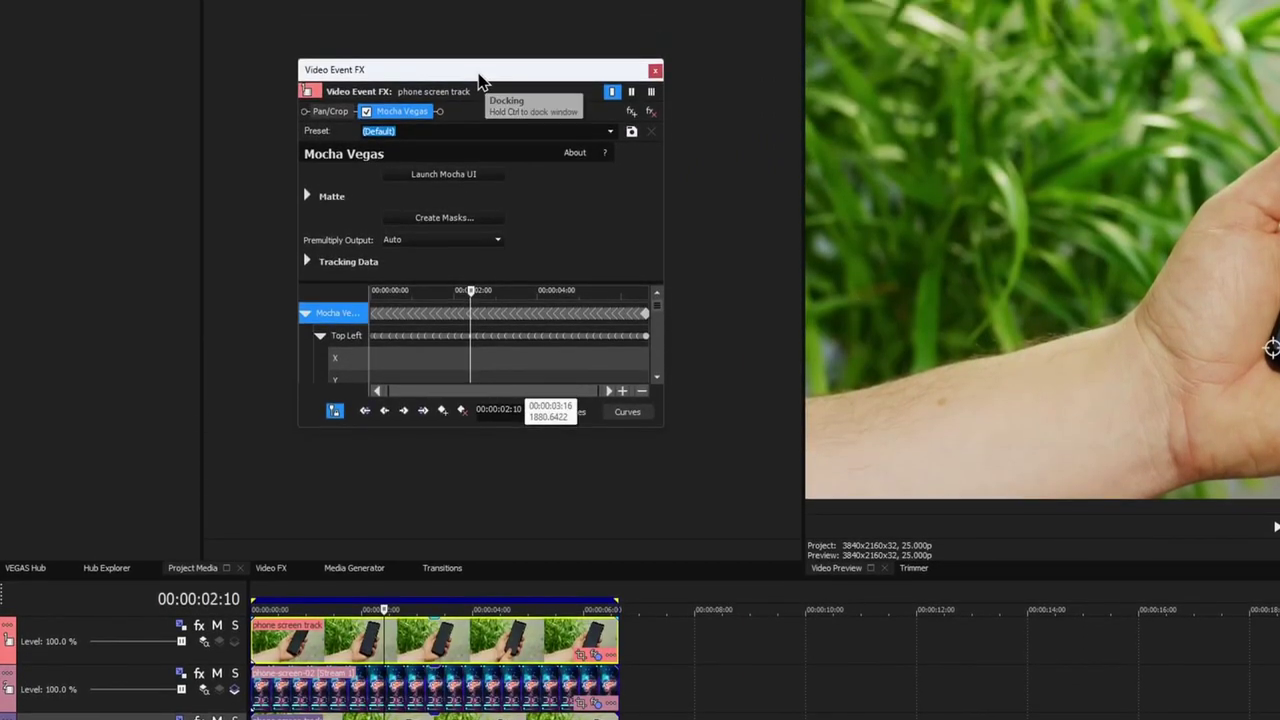
pyautogui.click(307, 198)
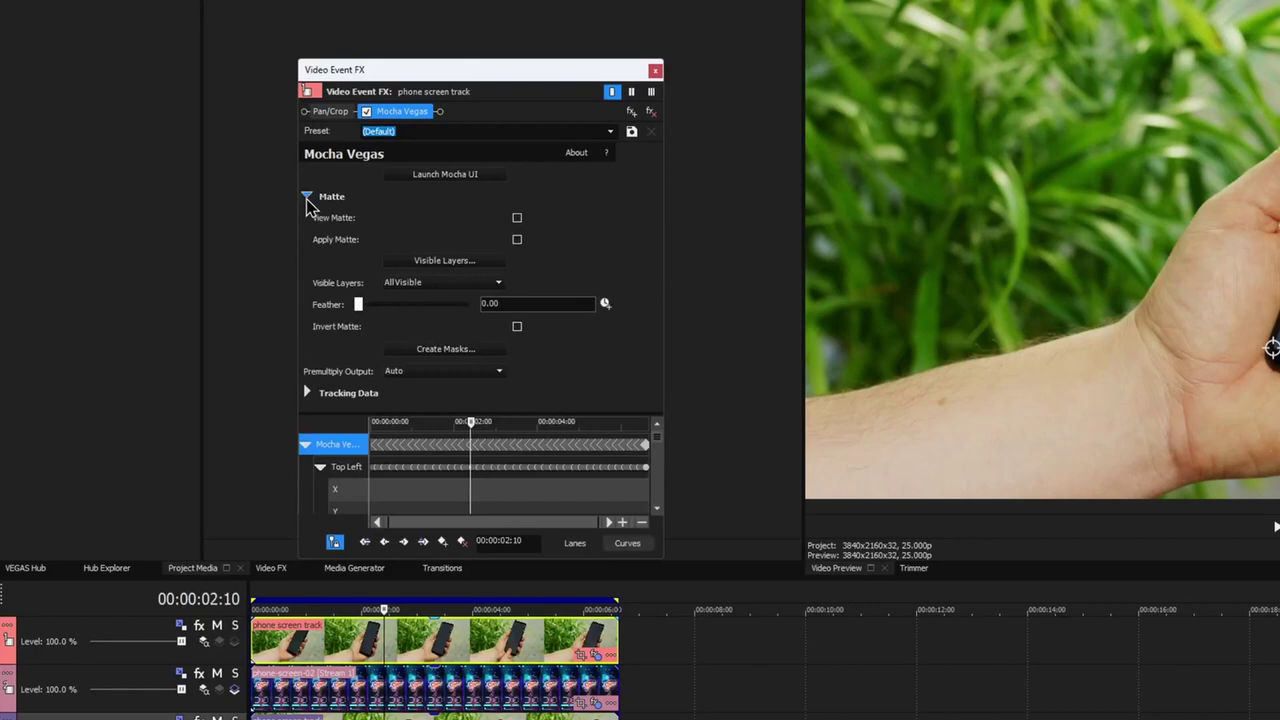
pyautogui.click(457, 262)
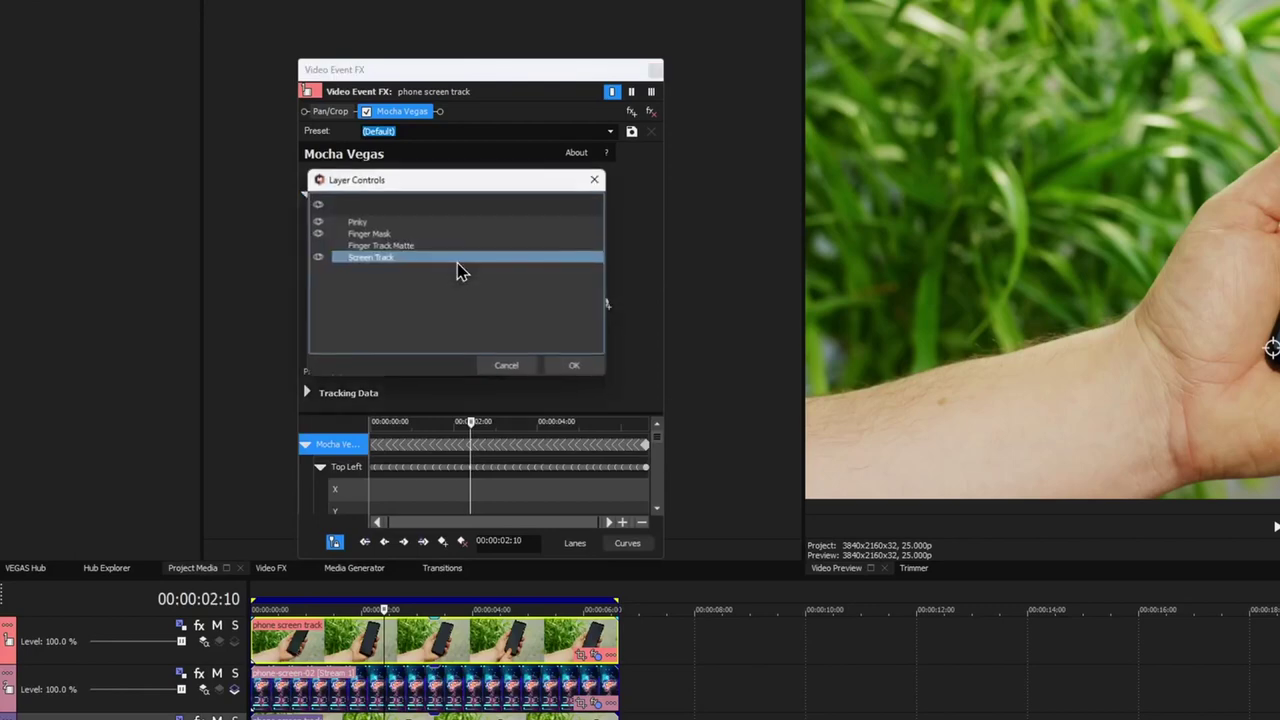
pyautogui.moveTo(416, 185); pyautogui.dragTo(800, 178)
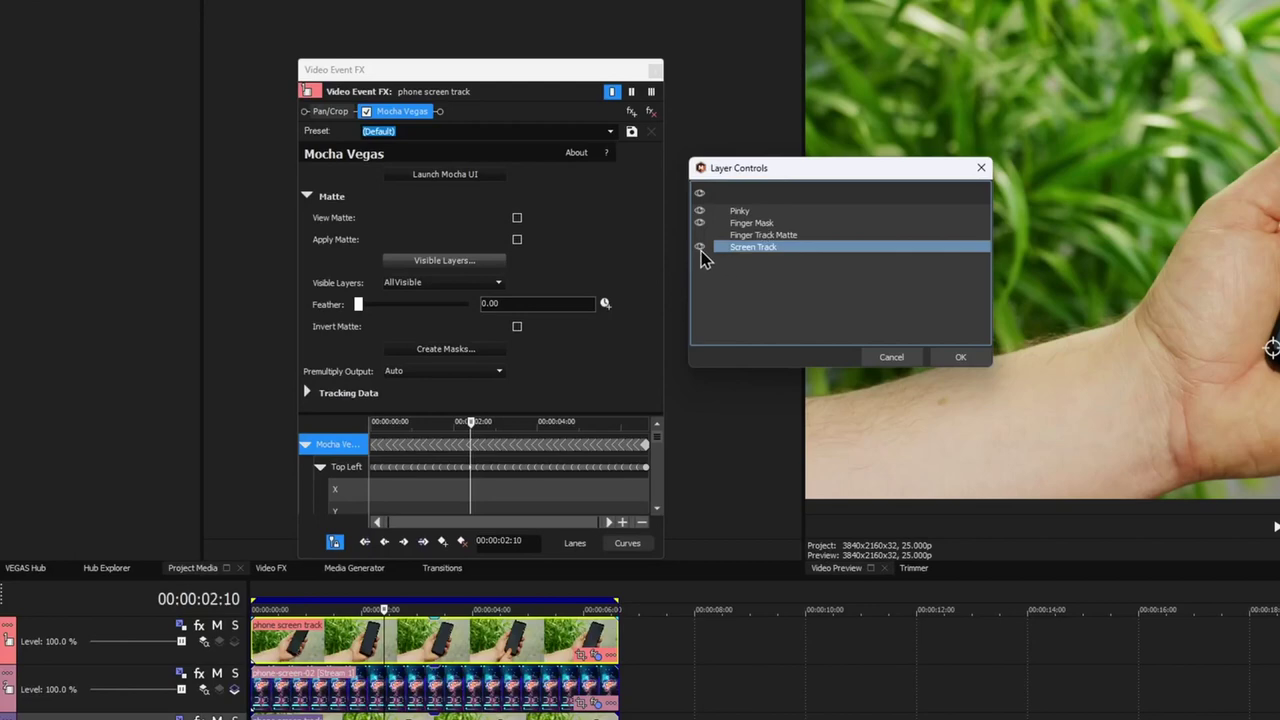
pyautogui.click(740, 212)
pyautogui.click(748, 224)
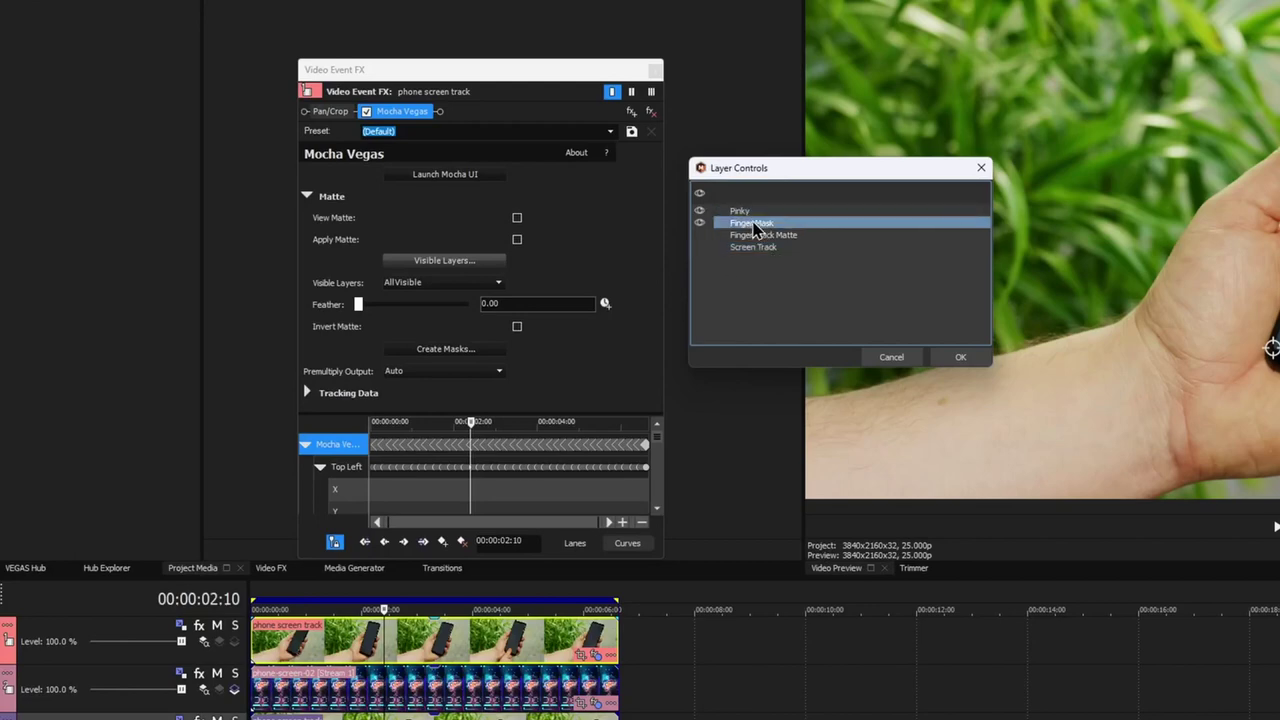
pyautogui.click(960, 357)
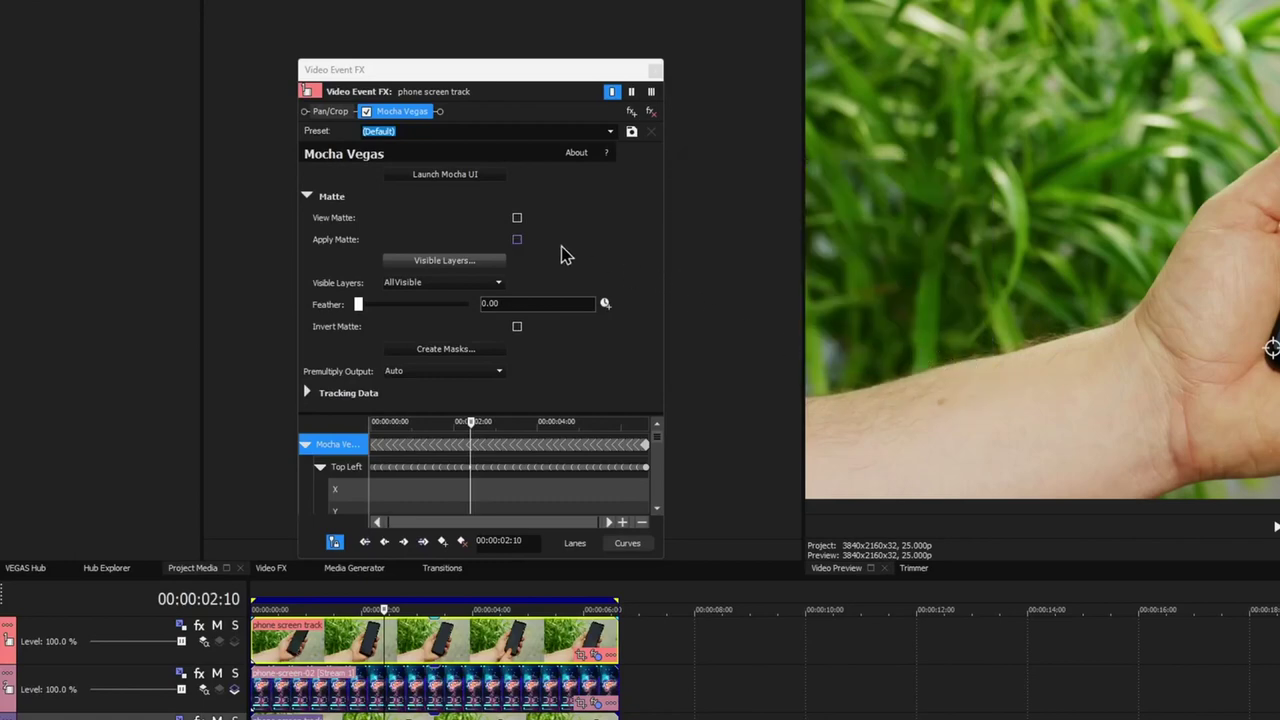
pyautogui.click(516, 240)
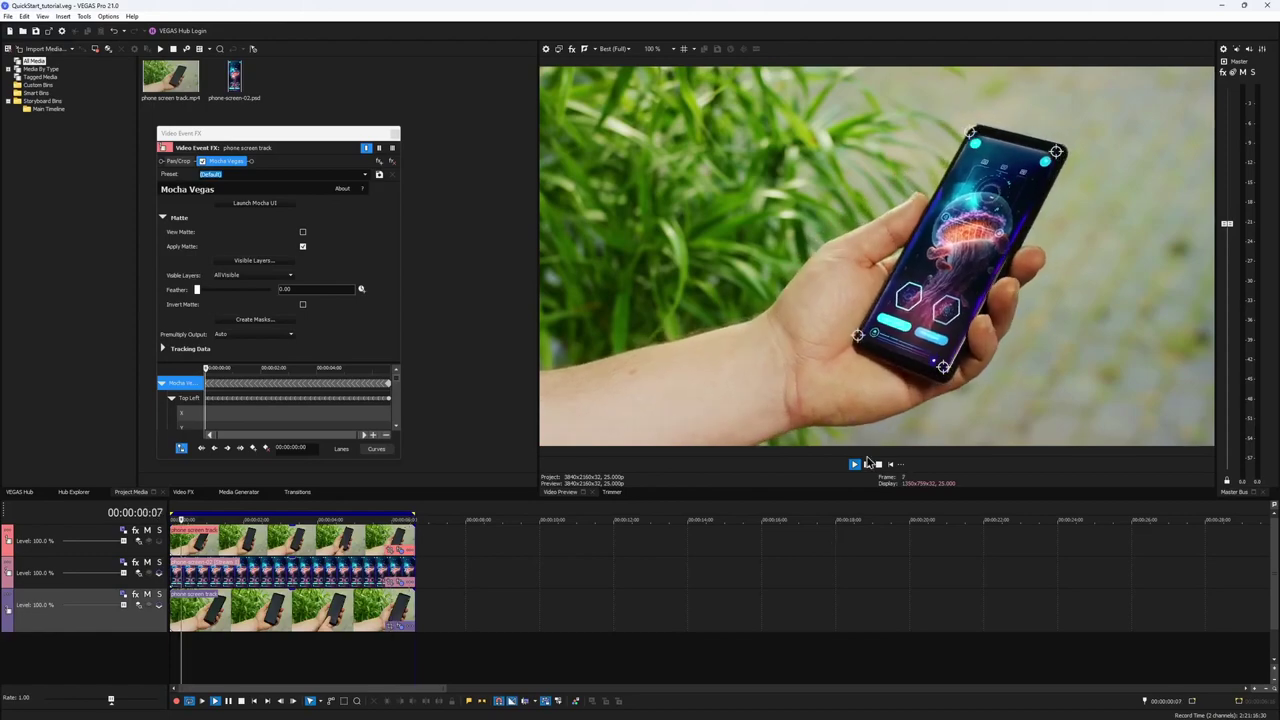
# Pause, set the matte feather to 3.00, then play back to check the finger edges.
pyautogui.press('space')
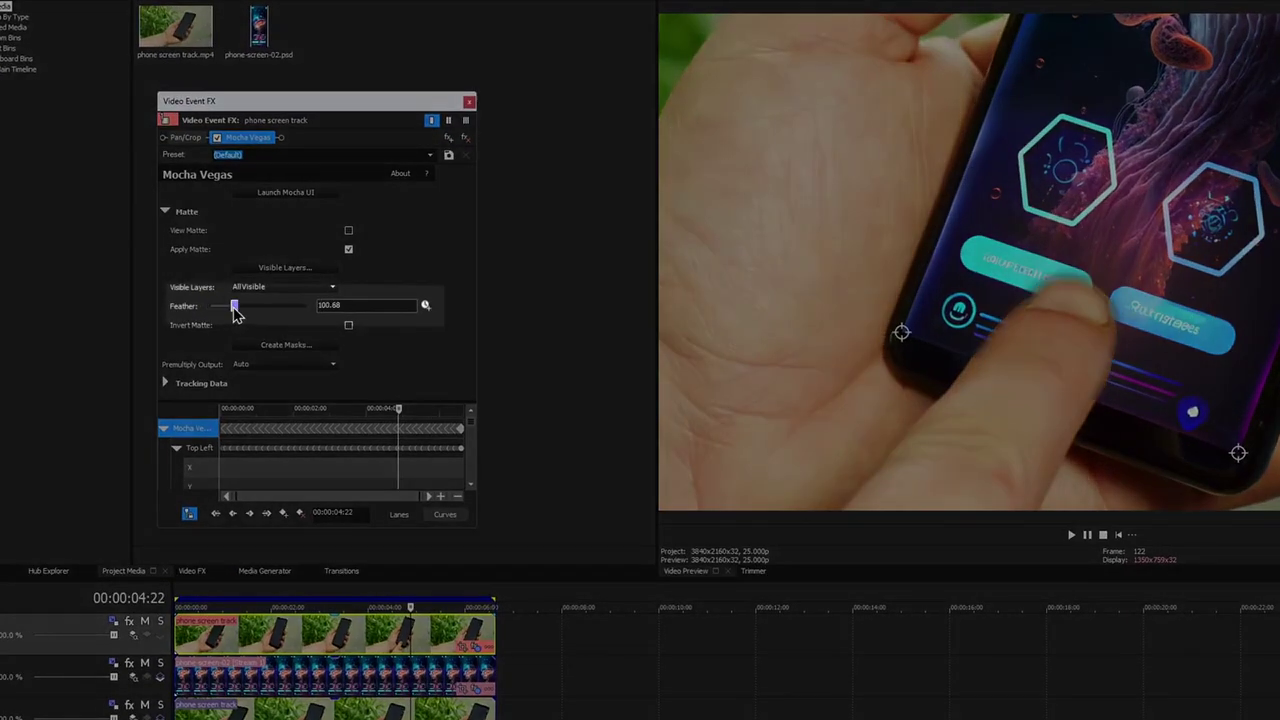
pyautogui.moveTo(236, 313)
pyautogui.mouseDown()
pyautogui.moveTo(197, 316)
pyautogui.moveTo(213, 308)
pyautogui.mouseUp()
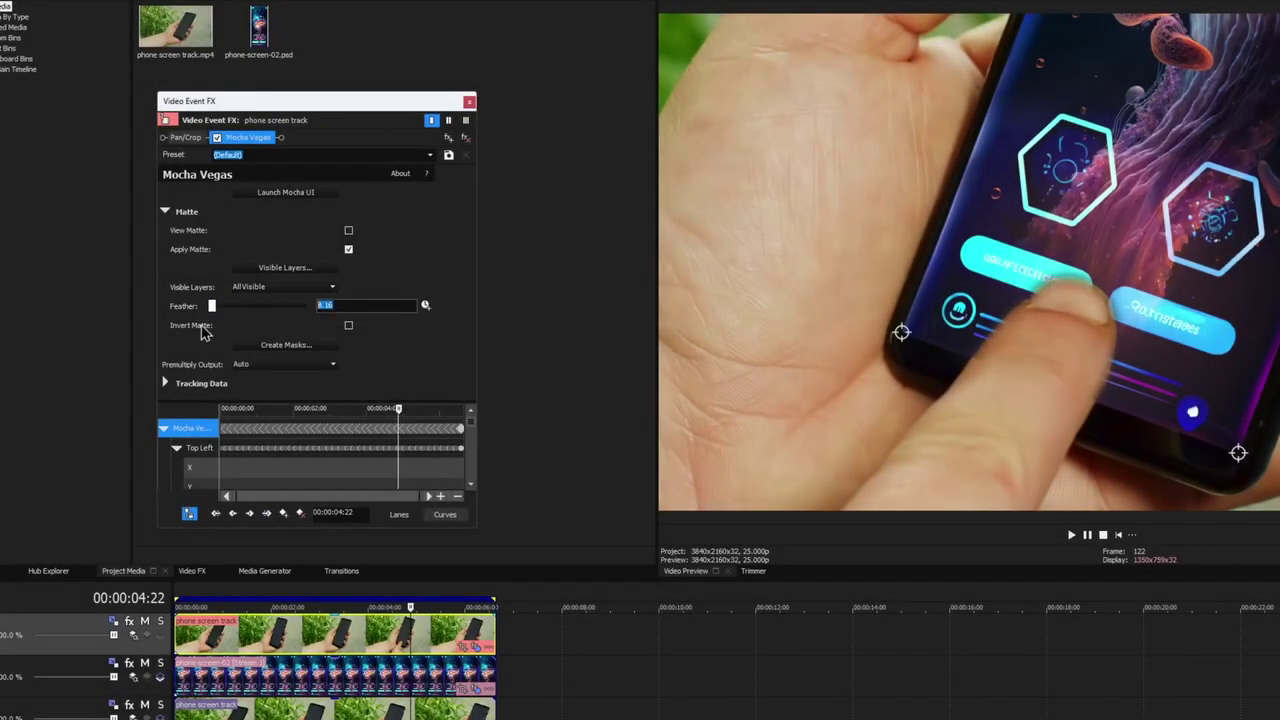
pyautogui.write('3')
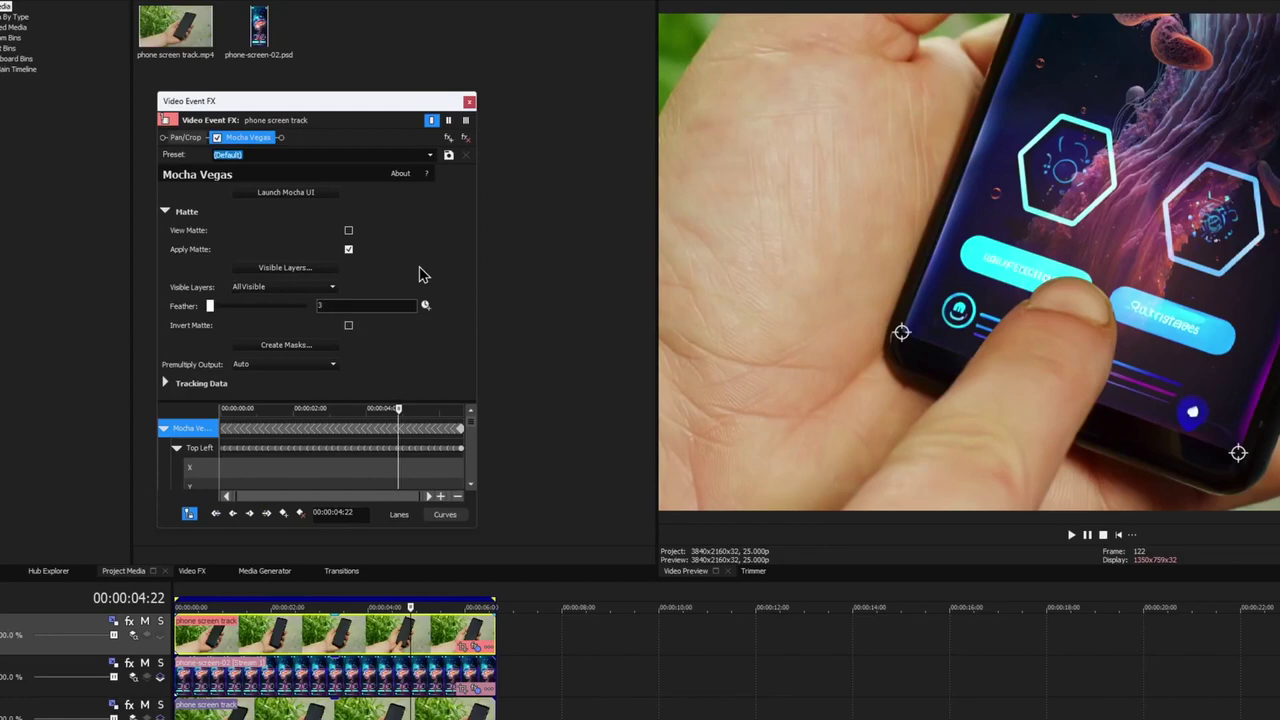
pyautogui.press('Return')
pyautogui.press('space')
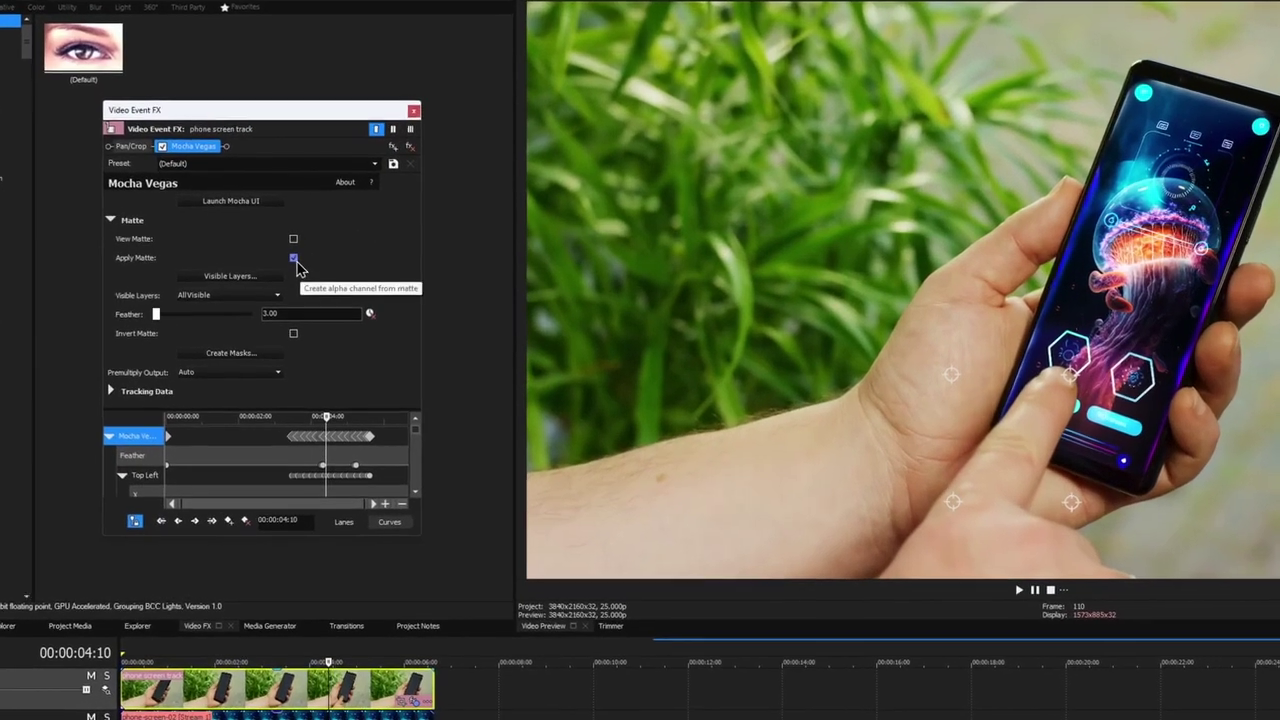
# Uncheck Apply Matte and generate a Bézier Masking effect via Create Masks...
pyautogui.click(302, 253)
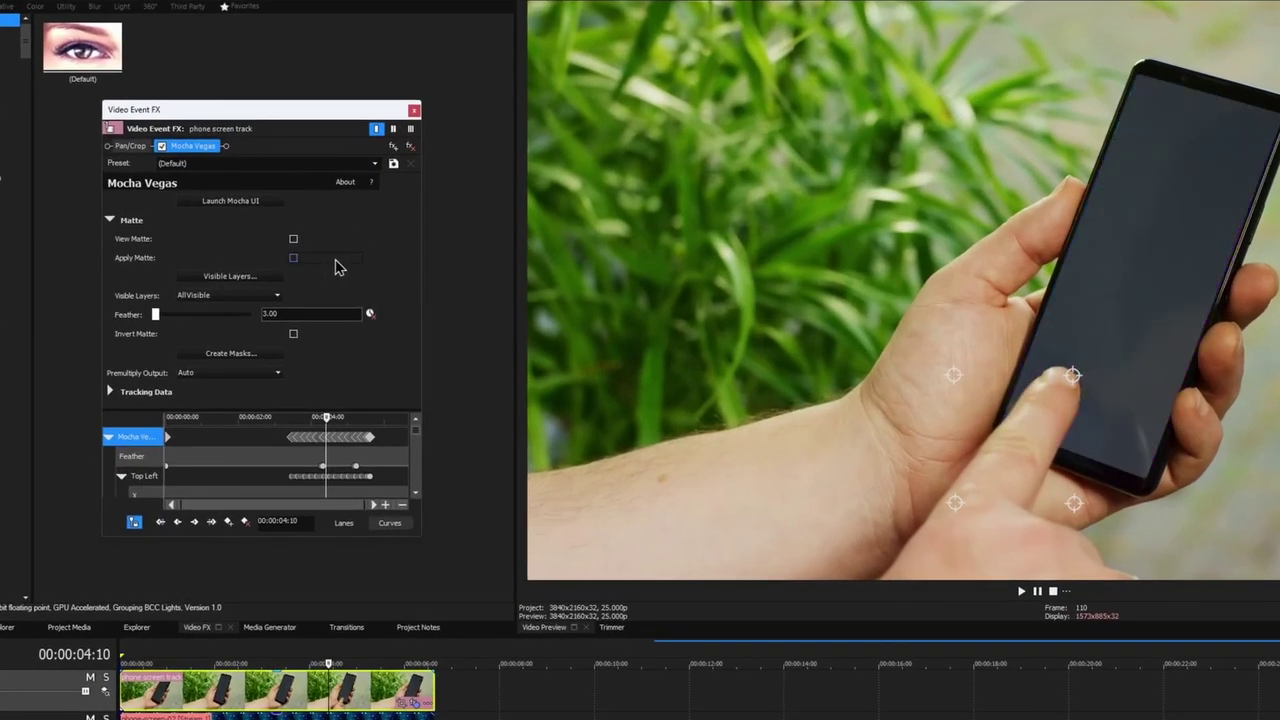
pyautogui.click(246, 356)
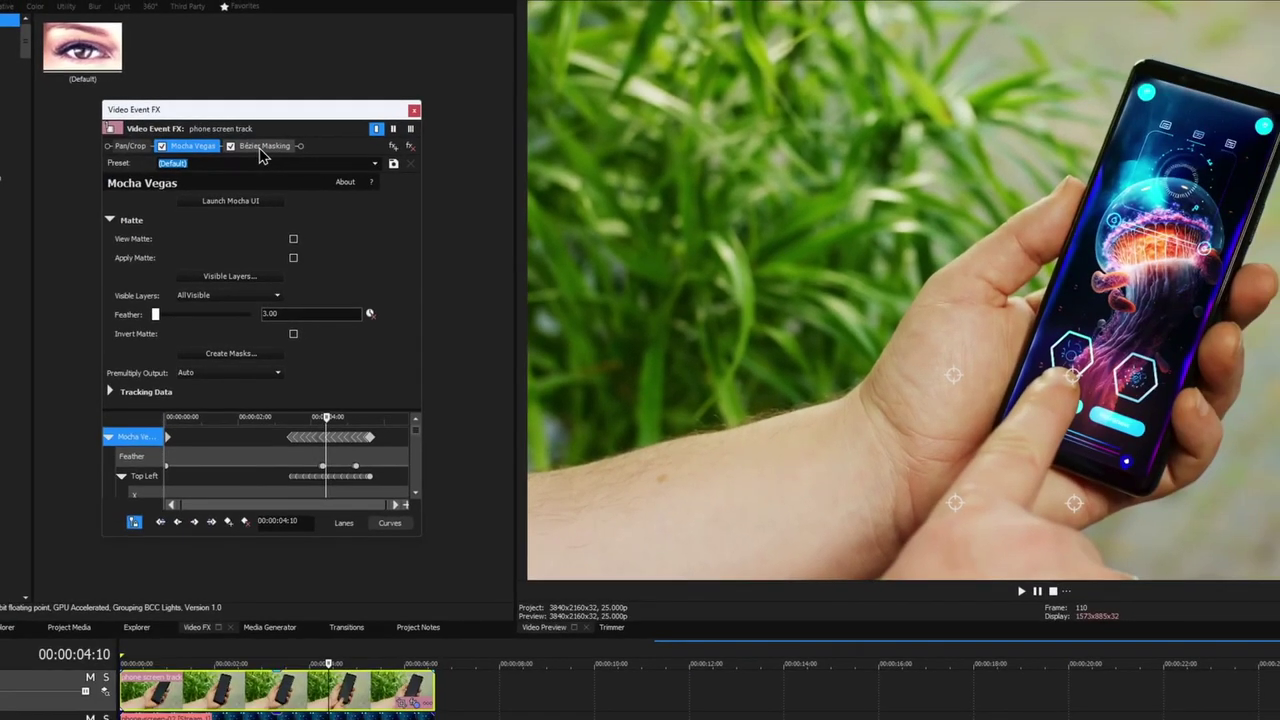
# Set Mask 1's feather to 0.300 in Bézier Masking.
pyautogui.click(262, 146)
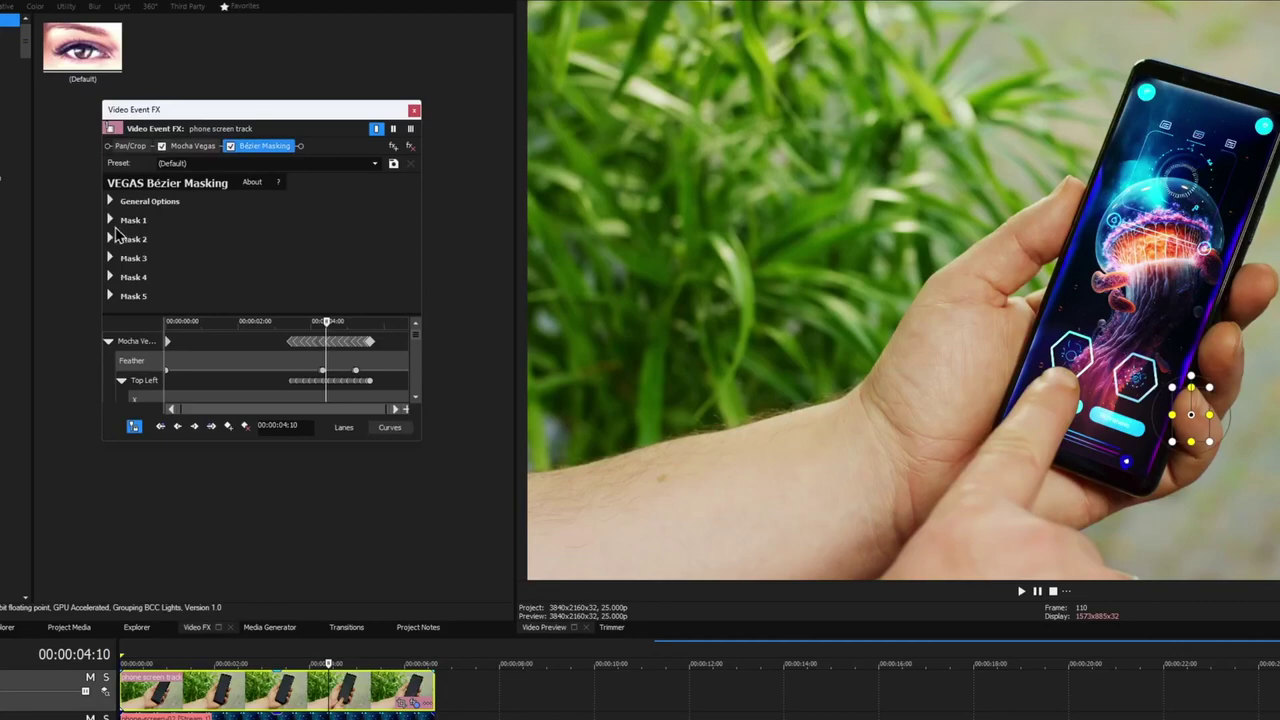
pyautogui.click(111, 221)
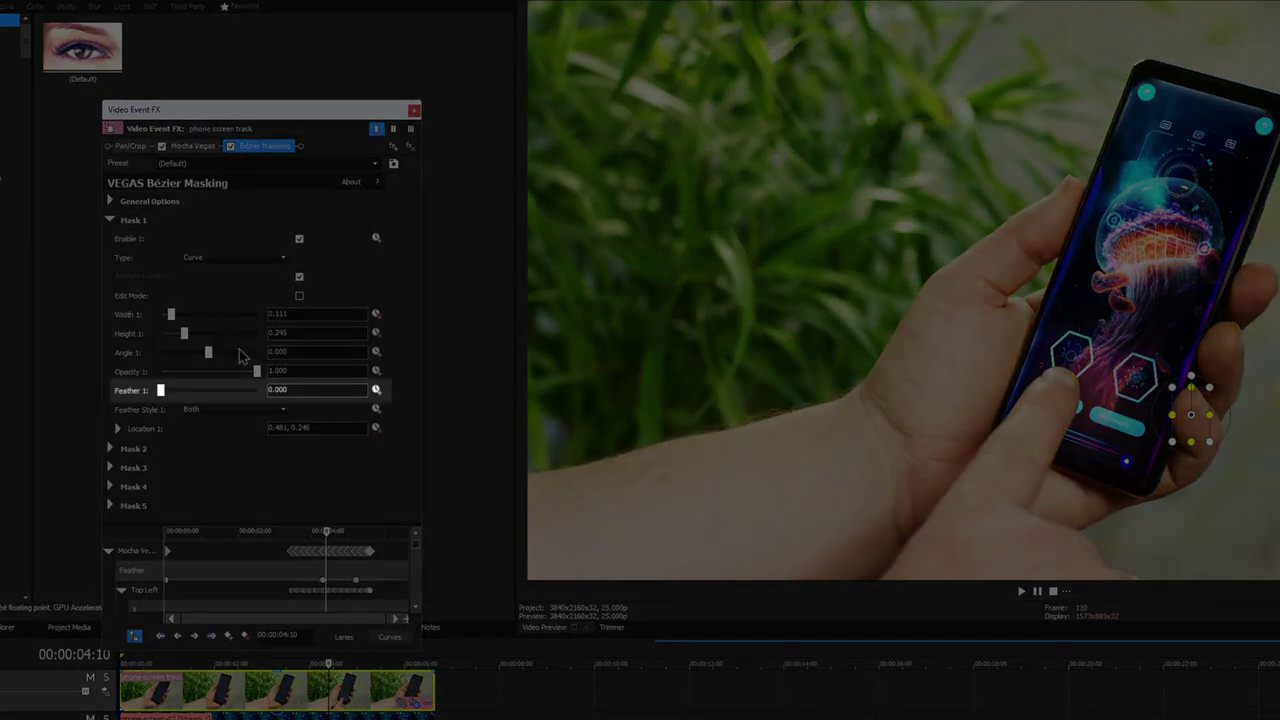
pyautogui.moveTo(161, 390)
pyautogui.mouseDown()
pyautogui.moveTo(172, 391)
pyautogui.moveTo(158, 397)
pyautogui.mouseUp()
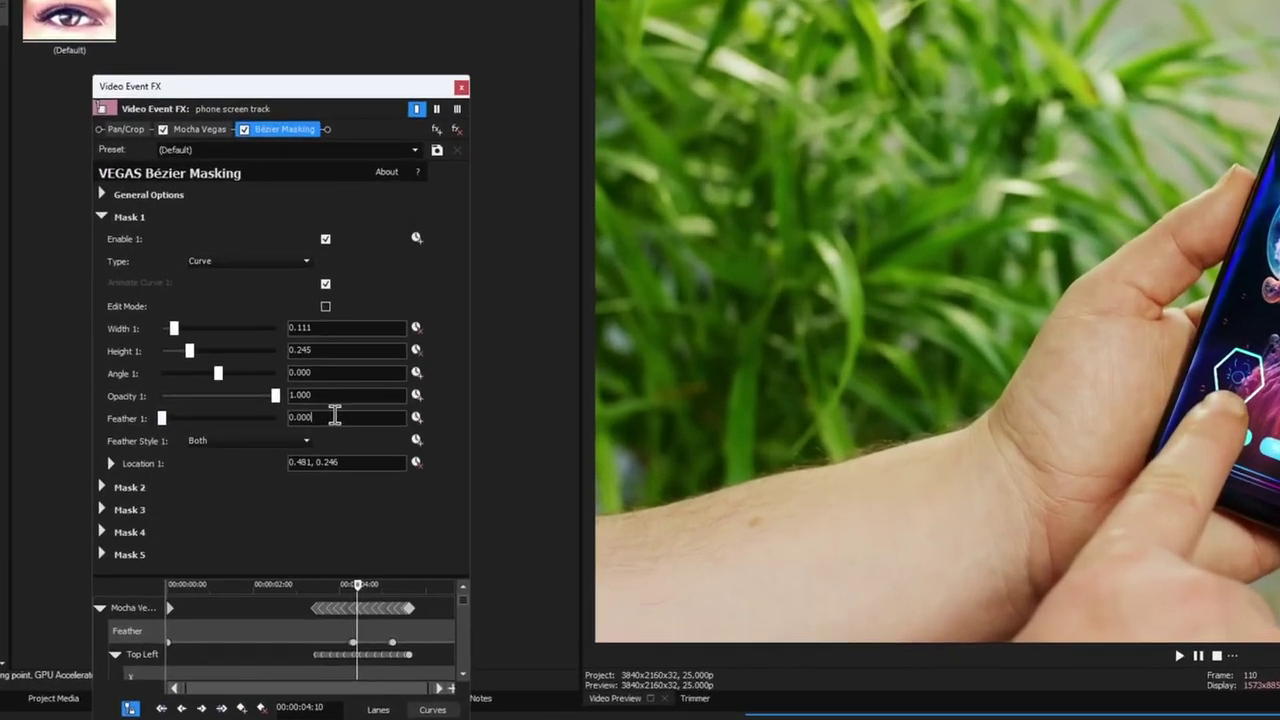
pyautogui.press('BackSpace')
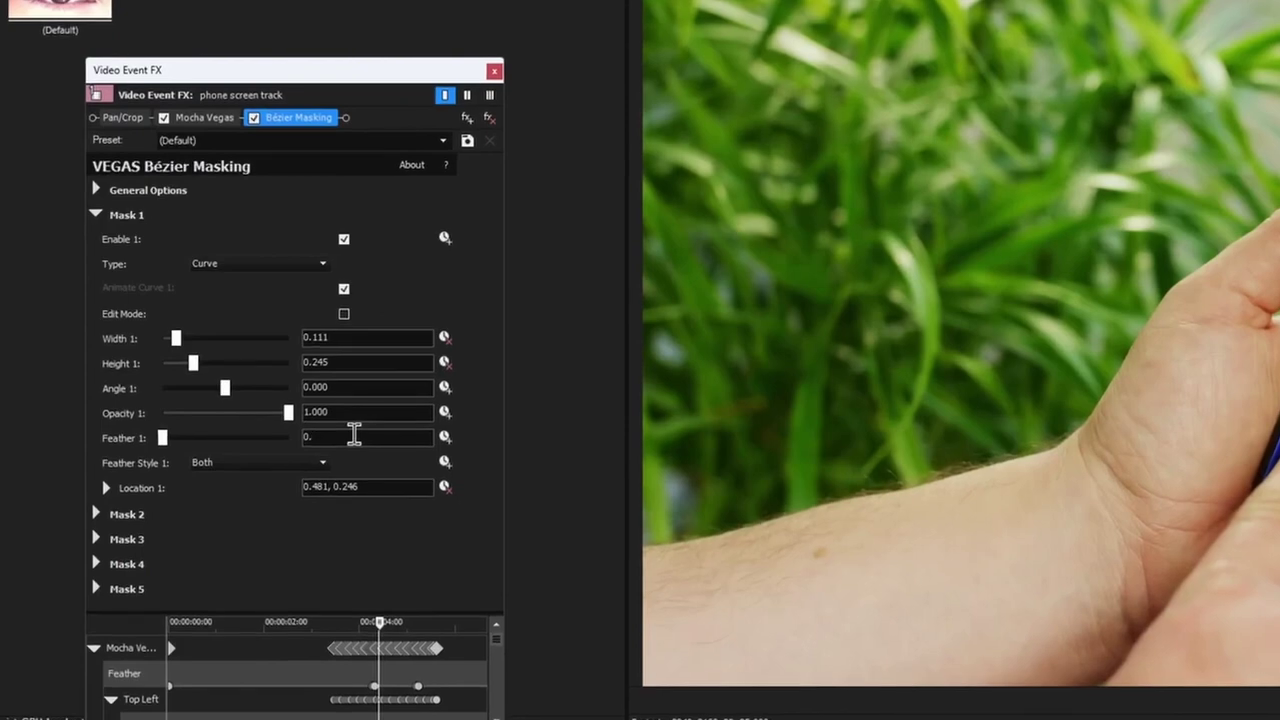
pyautogui.write('3')
pyautogui.press('Return')
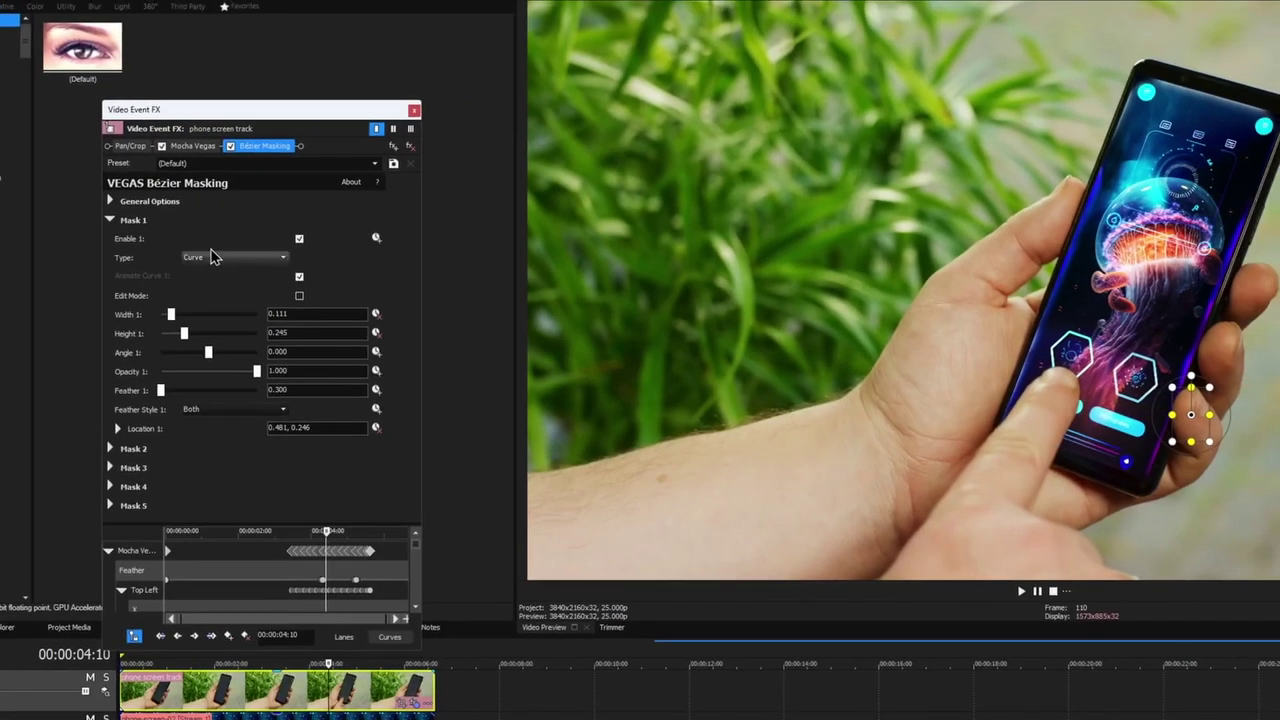
pyautogui.click(110, 220)
# Set Mask 2's feather to 0.300 and close the effect settings.
pyautogui.click(109, 240)
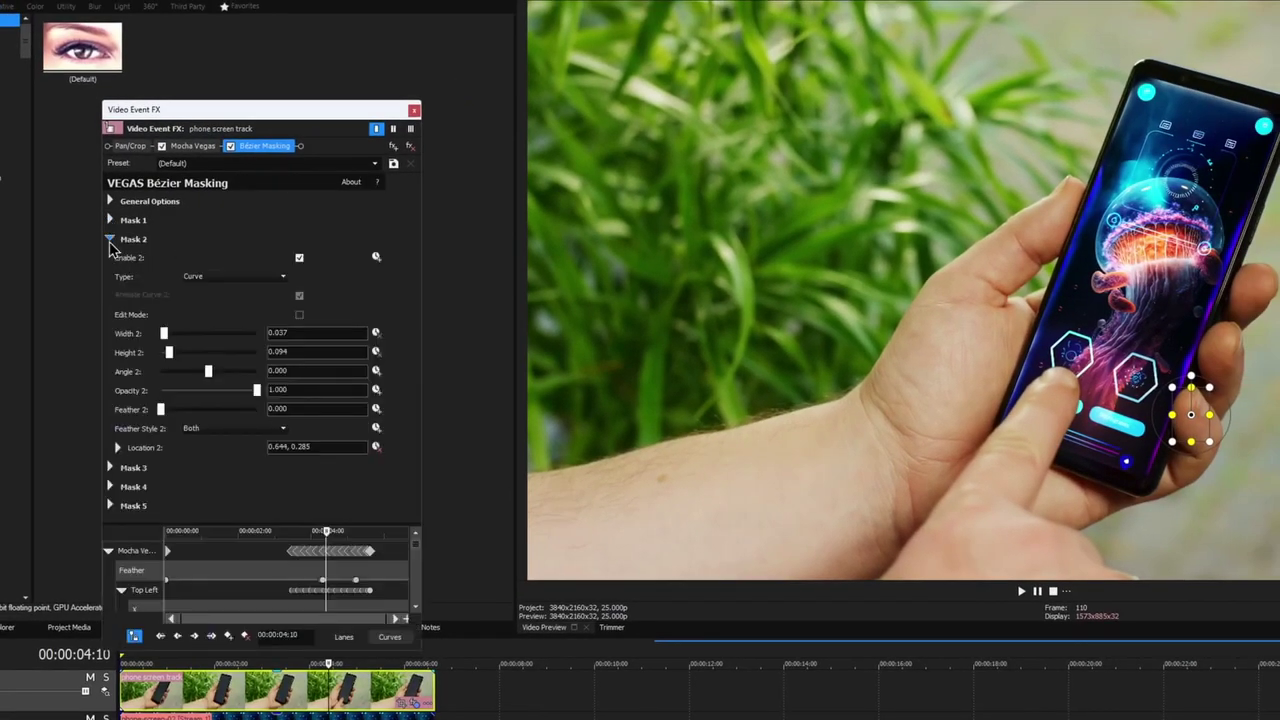
pyautogui.click(307, 410)
pyautogui.press('BackSpace')
pyautogui.write('3')
pyautogui.press('Return')
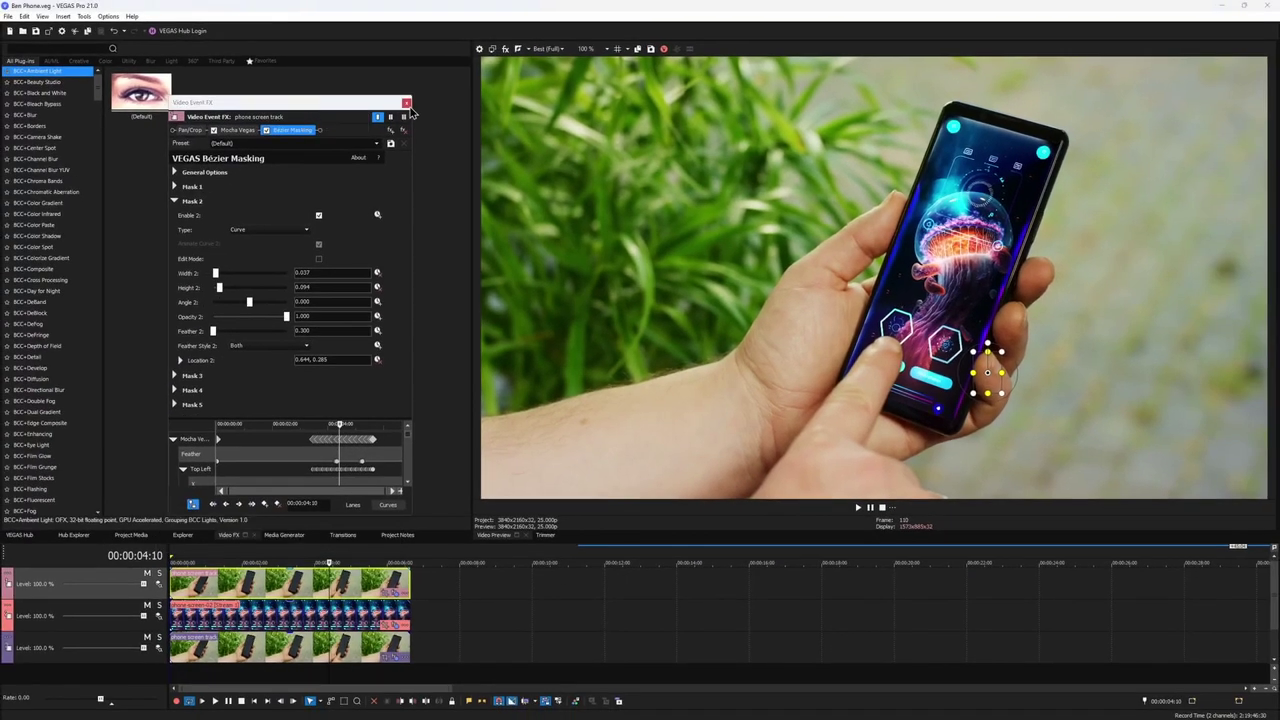
pyautogui.click(409, 114)
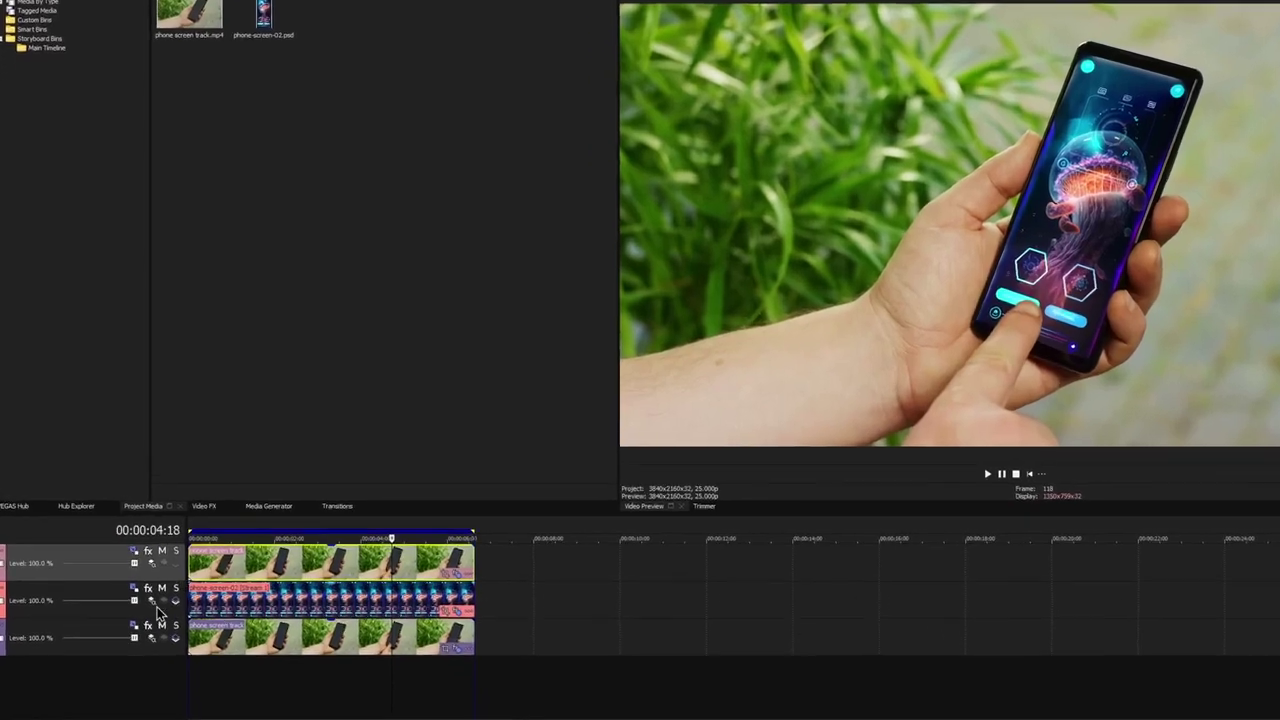
# Switch the phone-screen-02 track to Source Alpha compositing and lower its level to 88.9%.
pyautogui.click(137, 583)
pyautogui.click(178, 503)
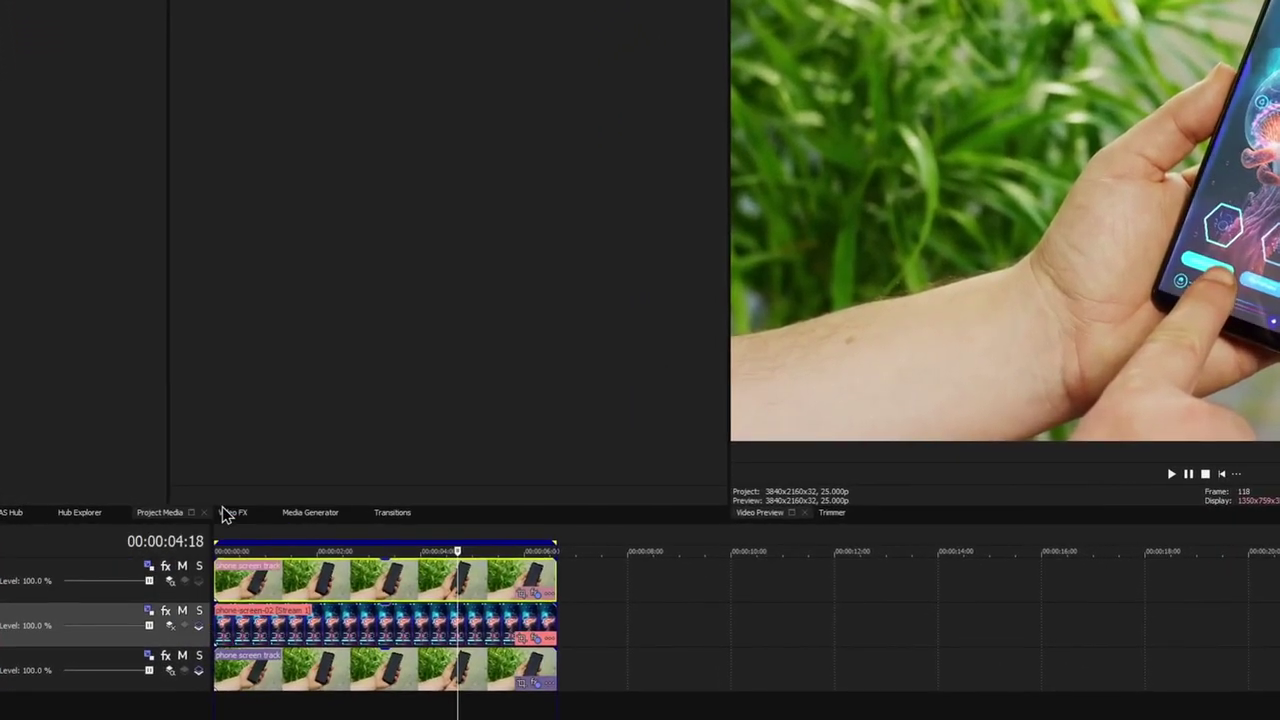
pyautogui.click(148, 610)
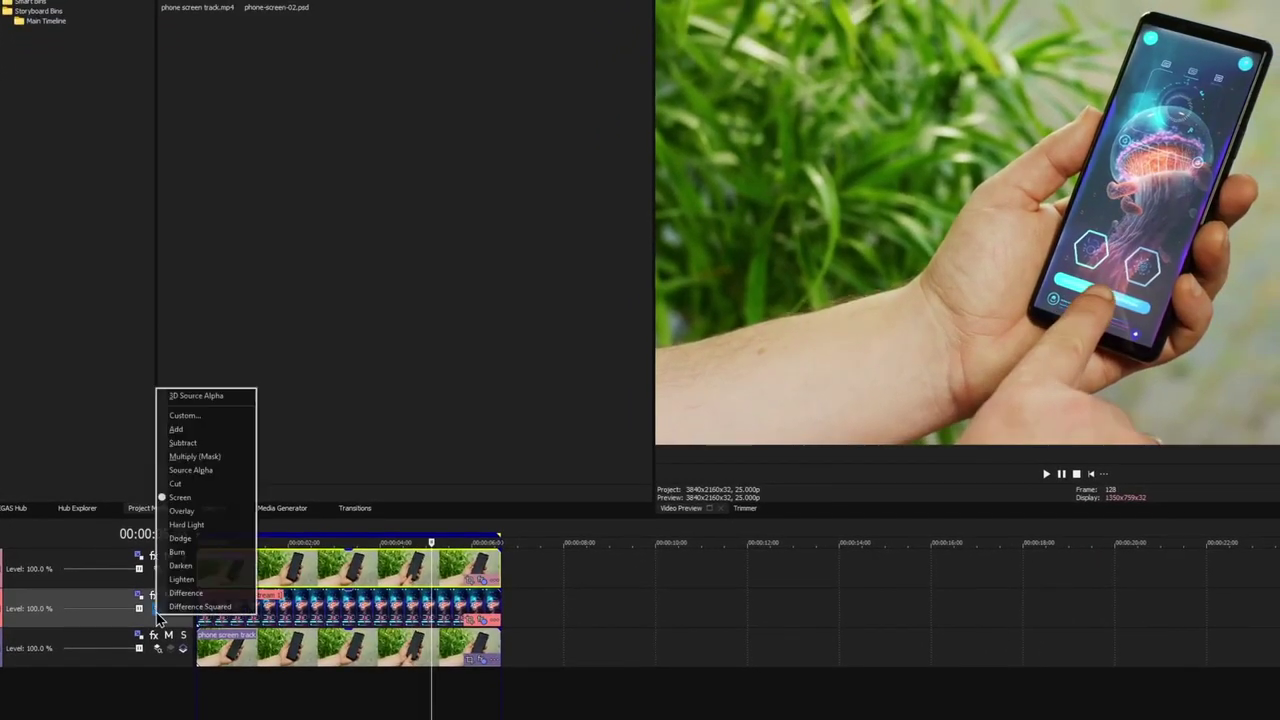
pyautogui.click(188, 477)
pyautogui.moveTo(139, 608)
pyautogui.mouseDown()
pyautogui.moveTo(110, 615)
pyautogui.moveTo(131, 610)
pyautogui.mouseUp()
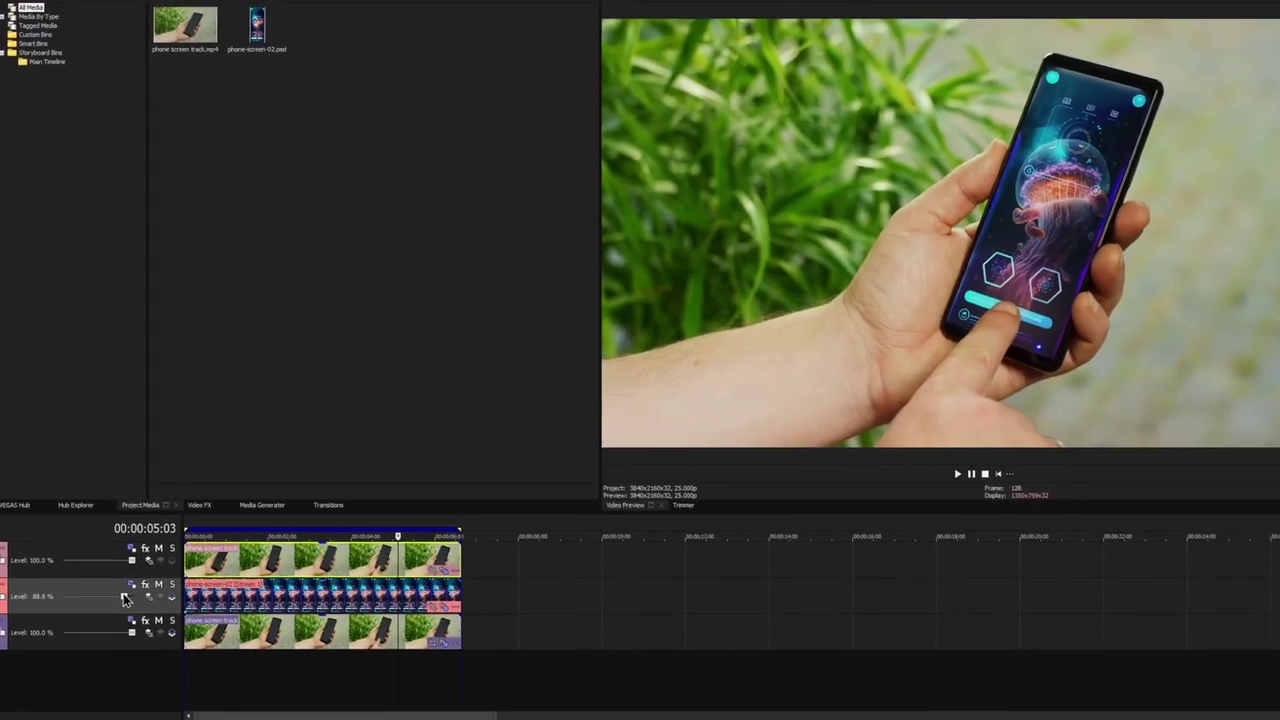